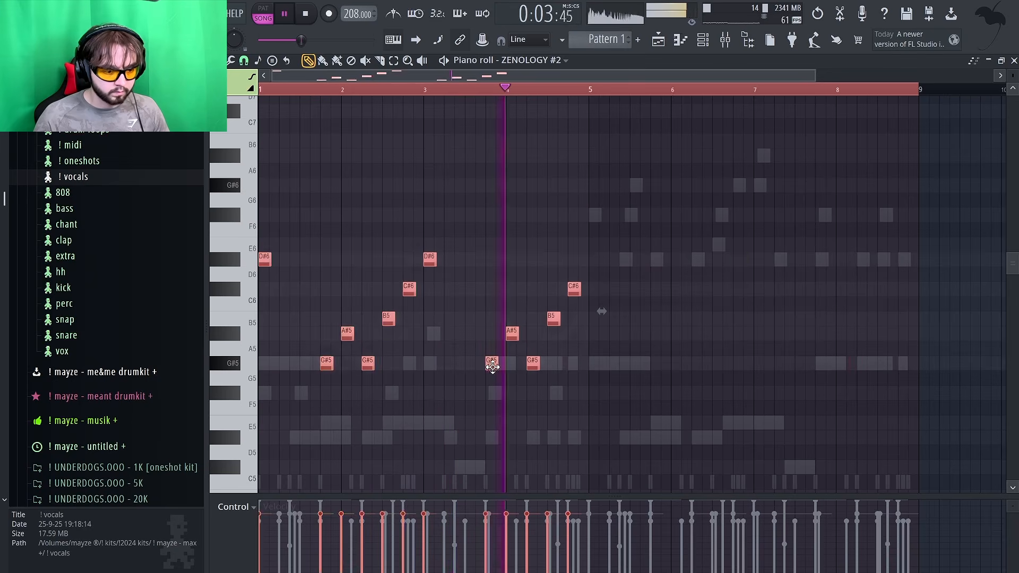
mouse_move(493, 367)
left_mouse_down()
mouse_move(839, 382)
mouse_move(822, 383)
left_mouse_up()
key("ctrl+a")
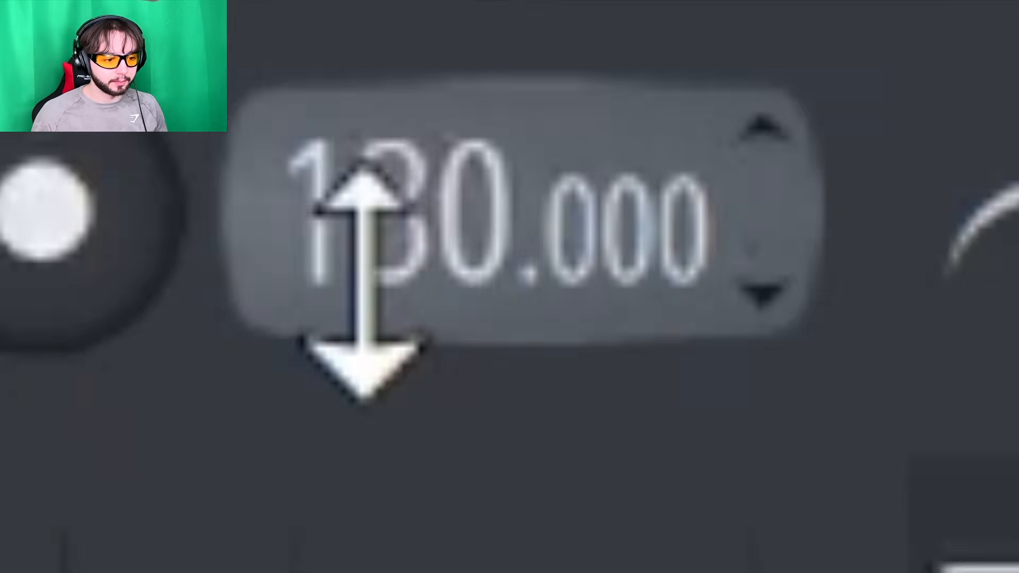
Set the project tempo to 208 BPM and expand the "! mayze - max +" kit folder in the browser
left_click_drag(350, 17, 349, 17)
left_click_drag(350, 291, 351, 291)
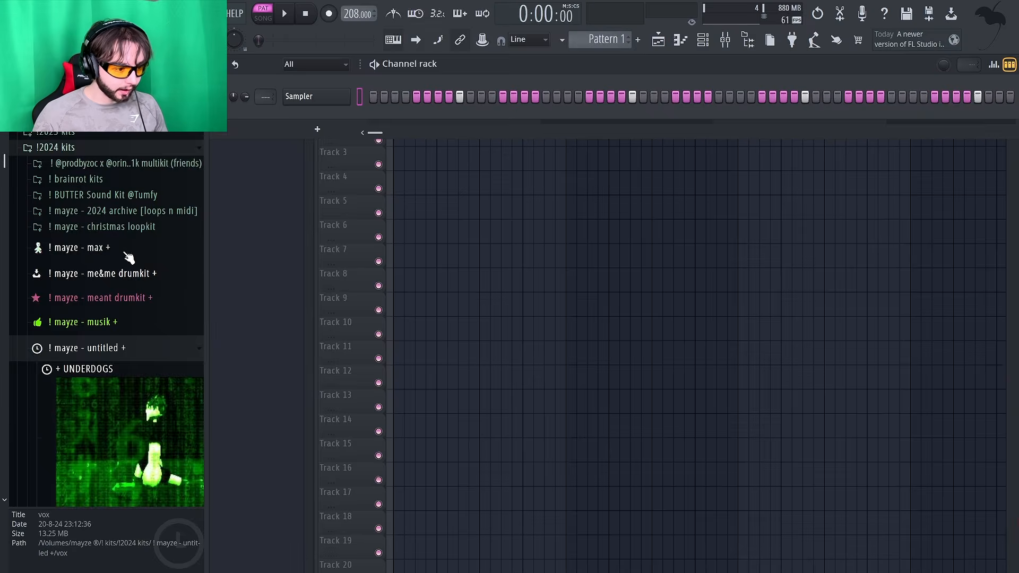
left_click(122, 249)
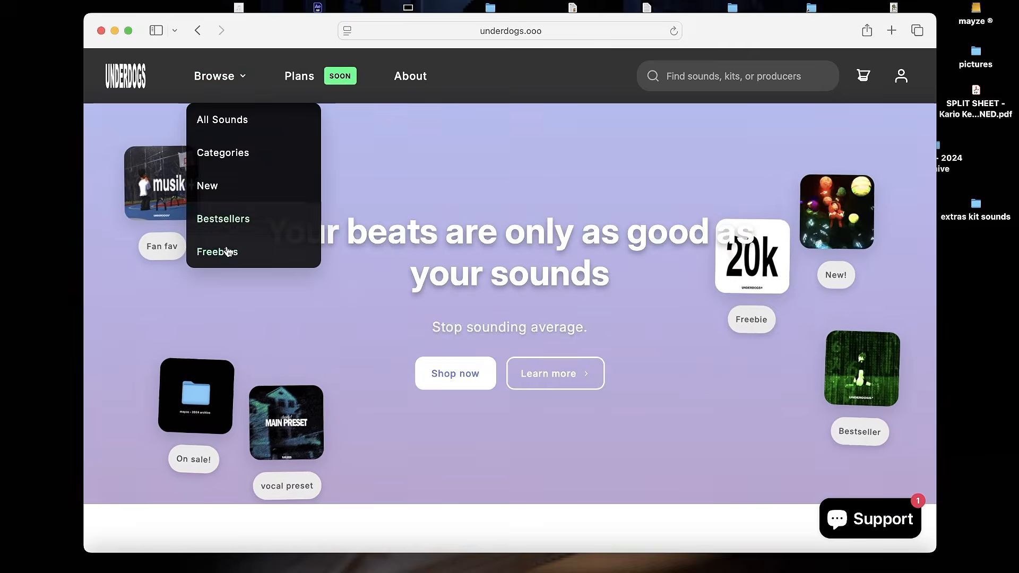
On the UNDERDOGS website, open the Freebies collection and browse the free kits
left_click(225, 250)
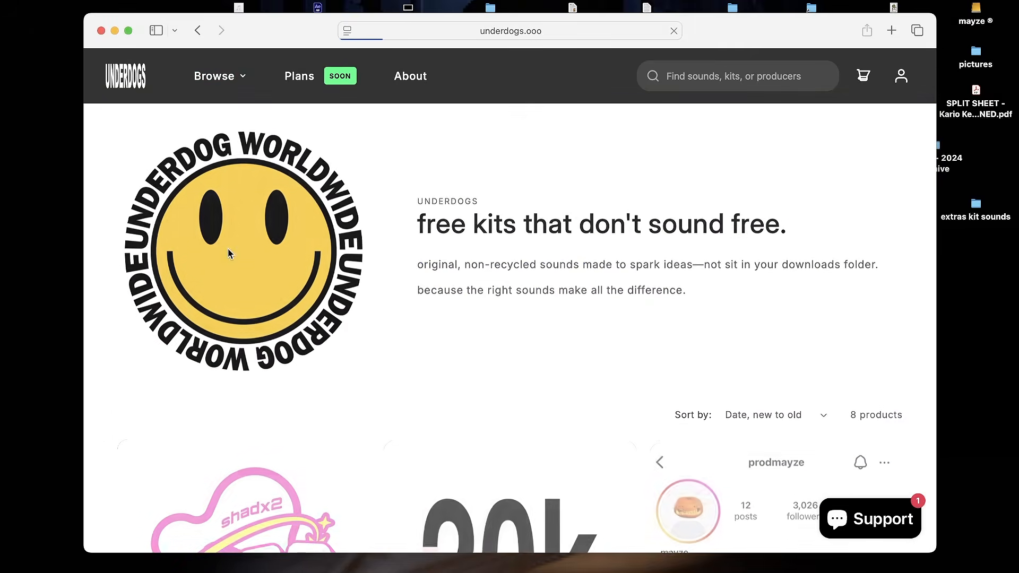
scroll(461, 319, "down", 4)
left_click(461, 319)
left_click(652, 248)
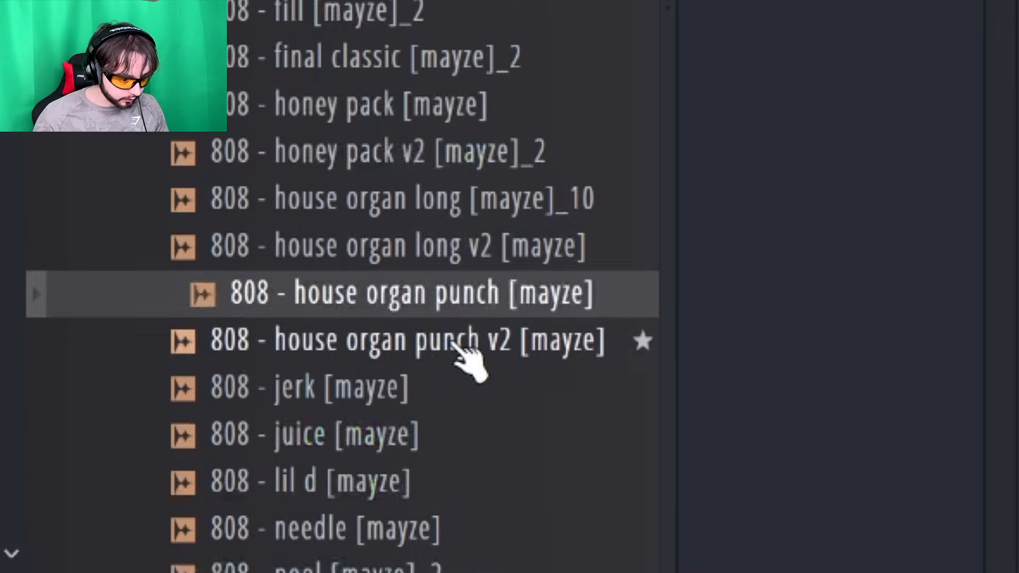
Back in FL Studio, add "808 - house organ punch v2 [mayze]" as a channel and set it to cut itself
left_click(453, 343)
left_click(480, 310)
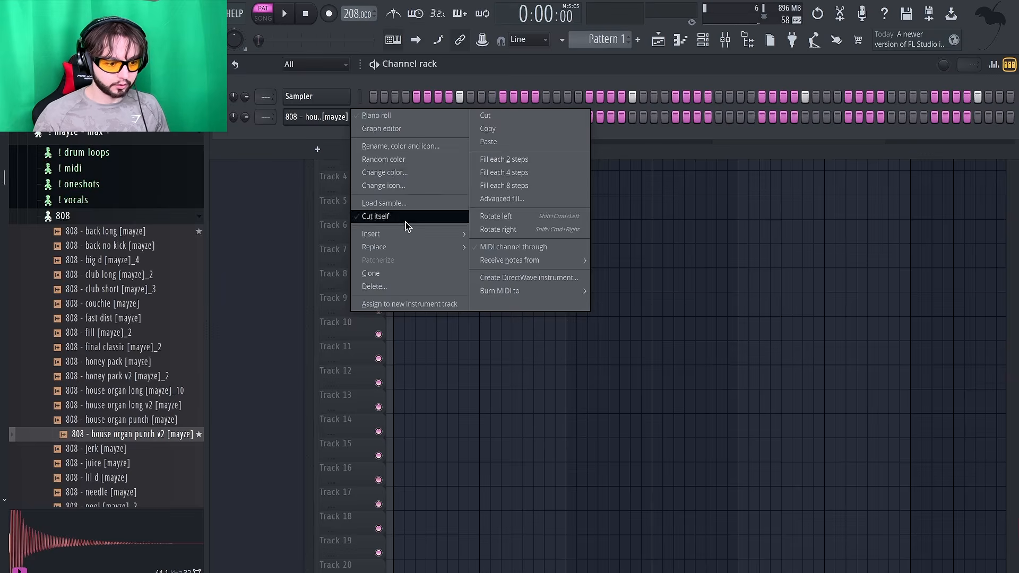
left_click(406, 221)
Open the 808 channel's envelope settings, then close the channel window
left_click(342, 120)
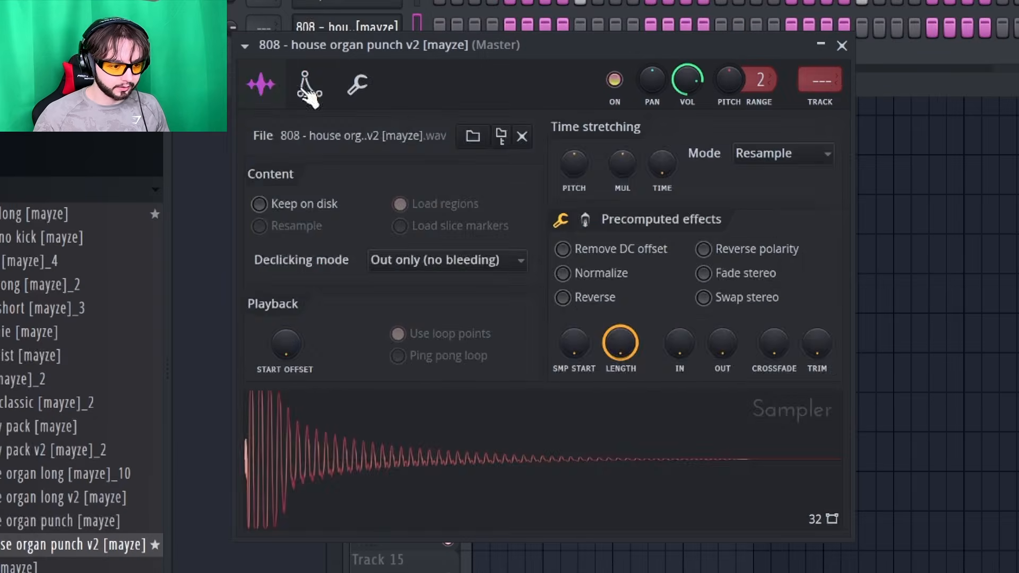
left_click(292, 155)
left_click(842, 45)
Open the 808's piano roll and set its scale highlighting root to D# with Minor Natural (Aeolian)
left_click(430, 115)
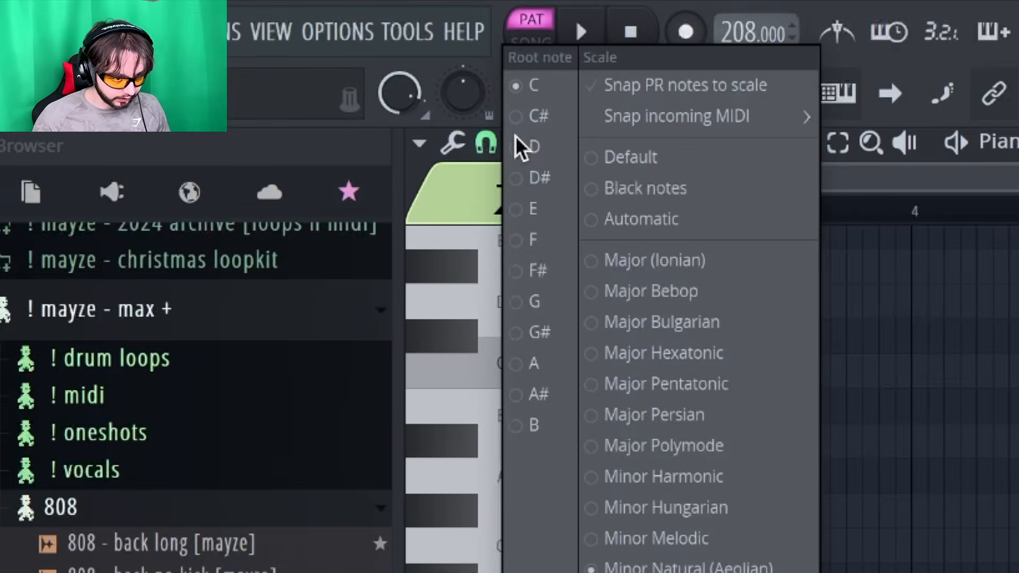
left_click(543, 171)
left_click(489, 25)
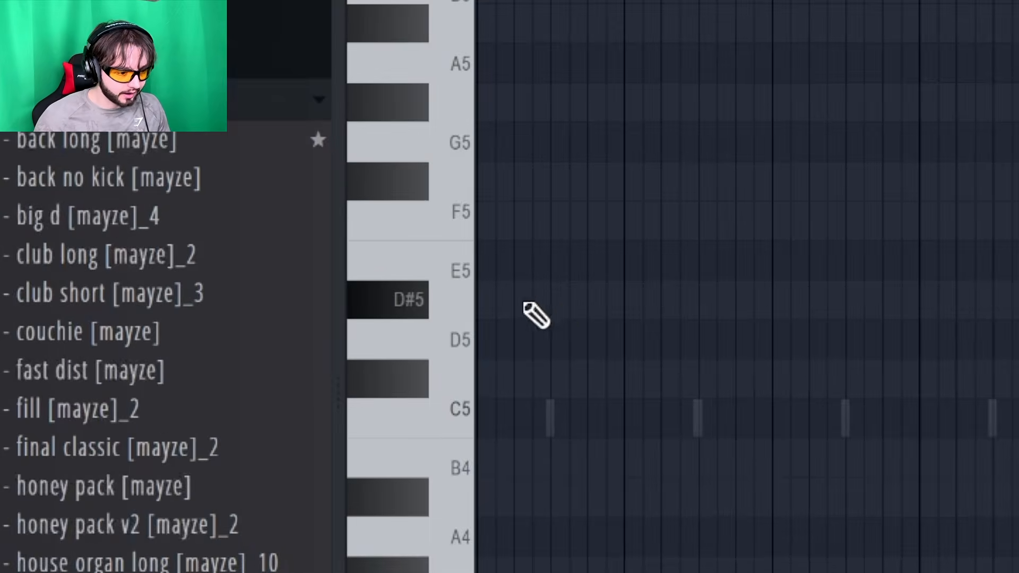
Draw a D#5 note at the start of bar 1, followed by stacked F5, F#5, G#5, A#5 and B5 notes
left_click(485, 300)
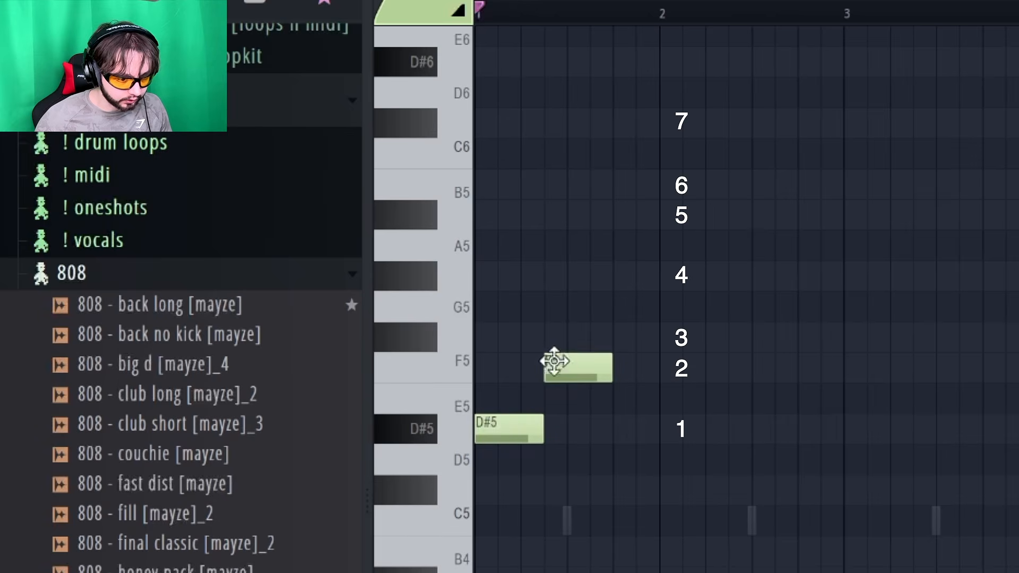
left_click(544, 328)
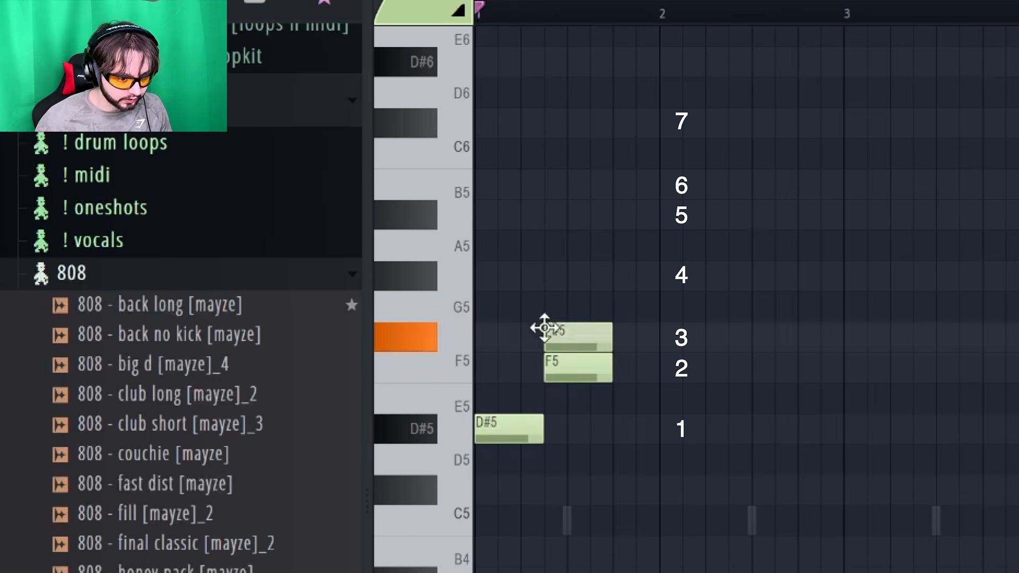
left_click(547, 212)
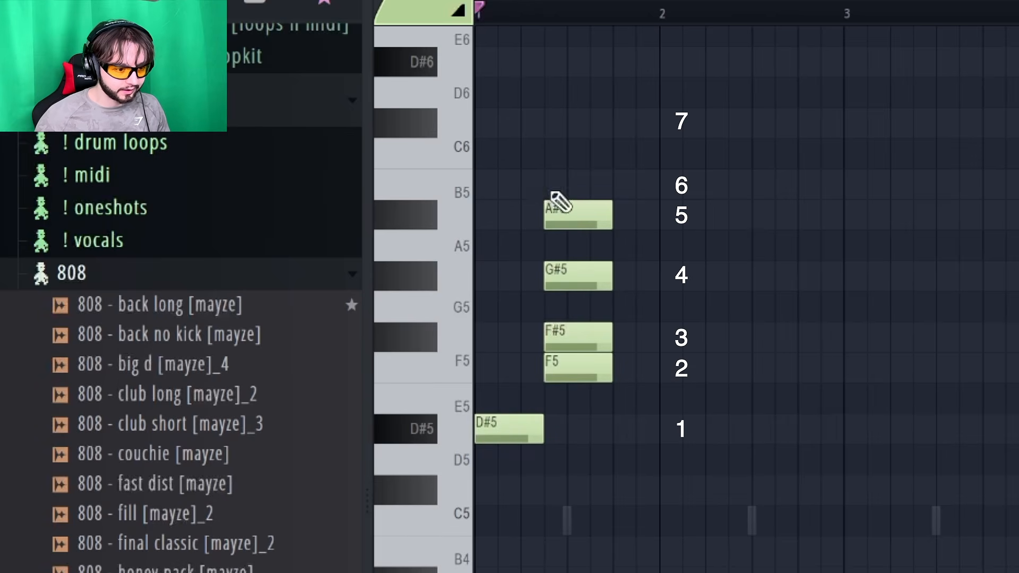
left_click(553, 189)
Delete the stacked F5, F#5, G#5 and A#5 notes and place a G#5 note right after the B5
right_click(554, 223)
right_click(569, 276)
right_click(575, 337)
right_click(575, 367)
left_click(616, 271)
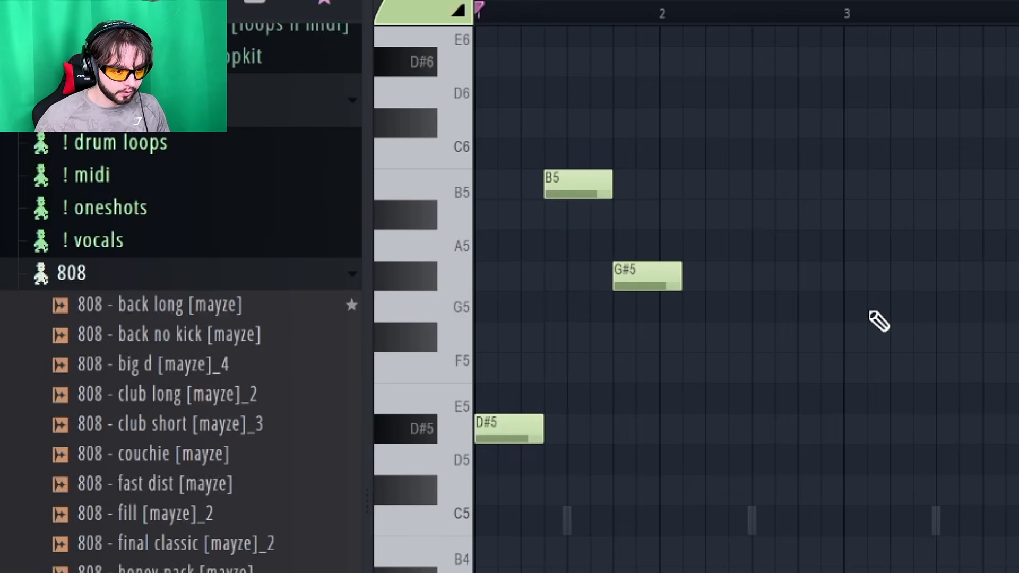
With the pattern playing, add three more G#5 notes followed by an A#5 across bars 2 and 3, removing a trial B5
key("space")
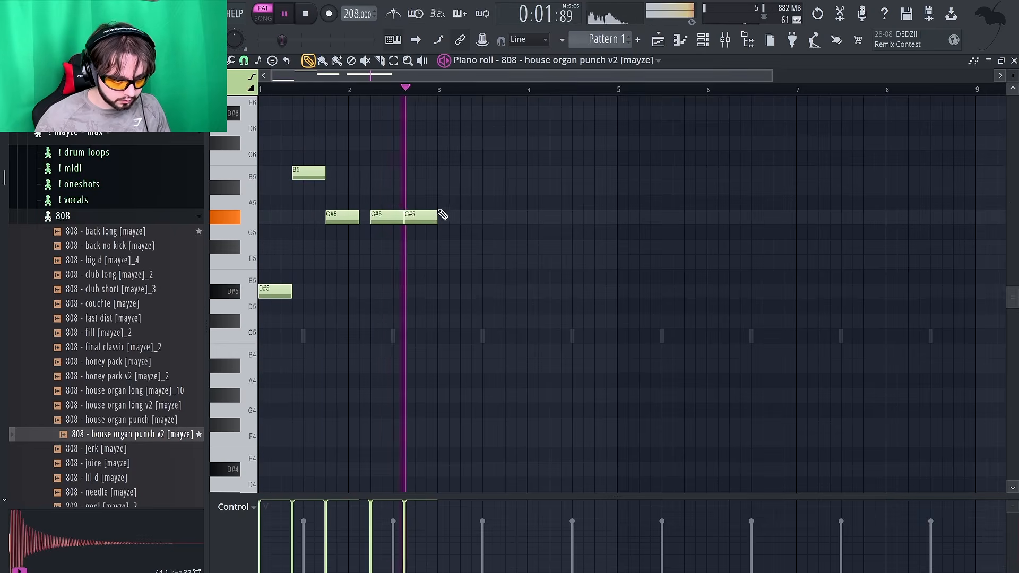
left_click(442, 215)
left_click(473, 189)
left_click(510, 173)
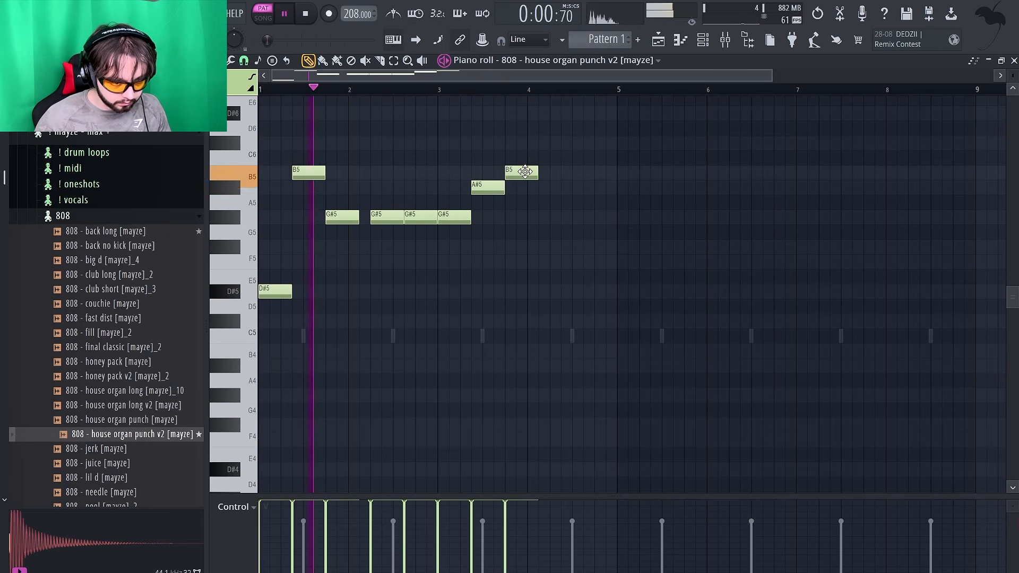
right_click(525, 171)
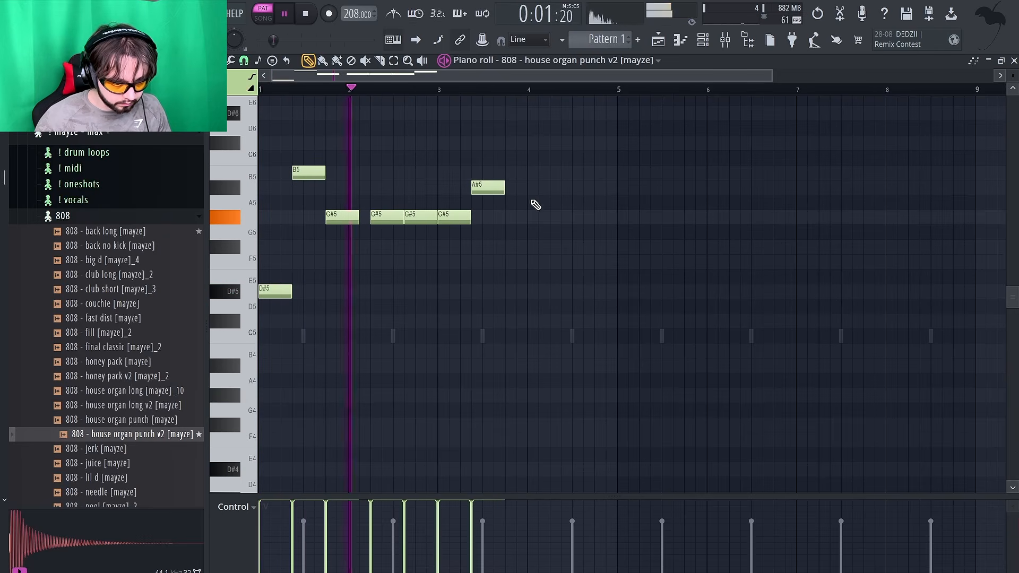
Add three D#5 notes from the end of bar 3 through bar 4 and play back the phrase
left_click(512, 293)
left_click(594, 291)
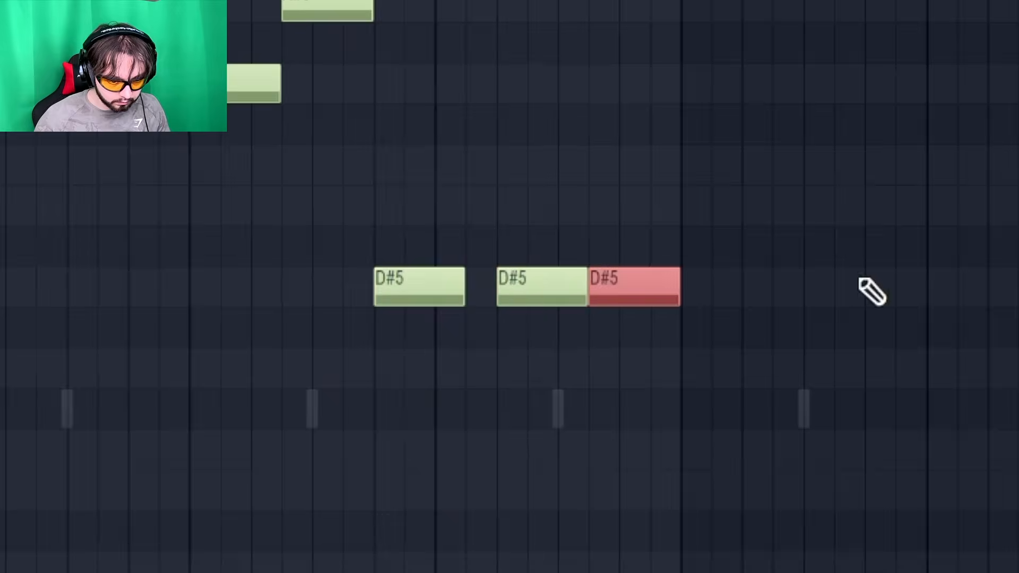
key("space")
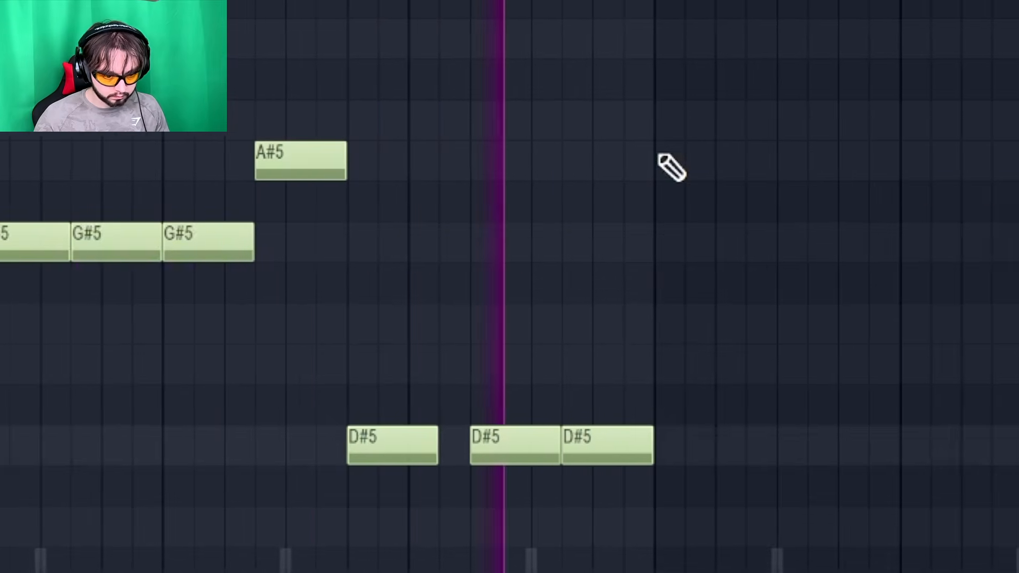
Duplicate the four-bar 808 phrase into bars 5 to 8 and shorten the closing D#5 note
key("ctrl+b")
left_click_drag(332, 447, 297, 450)
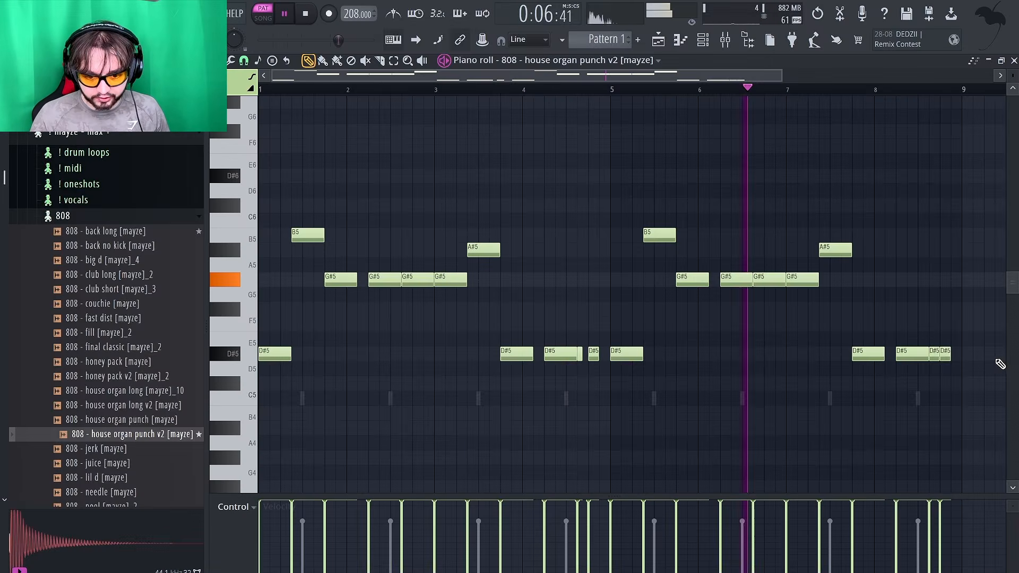
Rework the closing D#5 notes of bar 8 into a one-step note, a gap and a short final note, matching bar 4
scroll(998, 362, "up", 2)
mouse_move(789, 229)
left_mouse_down()
mouse_move(789, 333)
mouse_move(783, 319)
left_mouse_up()
scroll(786, 315, "up", 2)
scroll(787, 316, "up", 2)
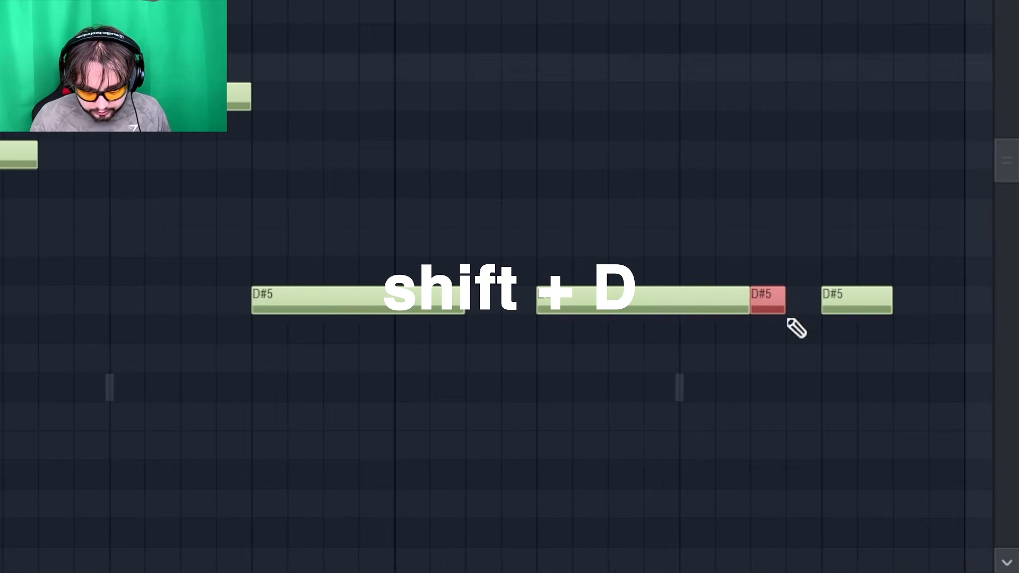
scroll(788, 318, "down", 4)
key("shift+d")
scroll(542, 207, "down", 2)
right_click(464, 225)
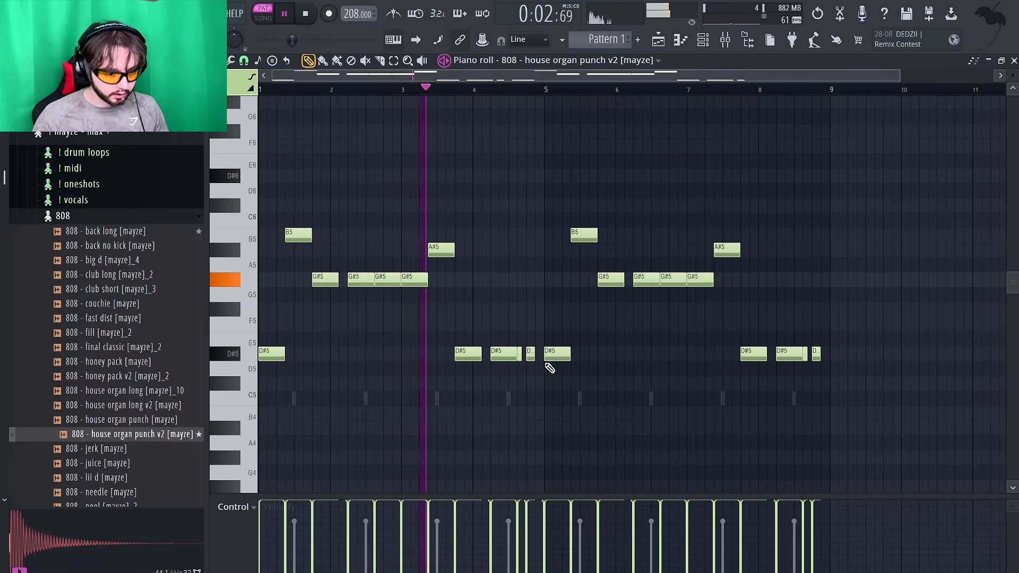
Select all the B5, G#5 and A#5 notes, leaving out the D#5 notes, transpose them down one octave and play the pattern
key("ctrl+a")
key("space")
left_click(266, 182, "ctrl")
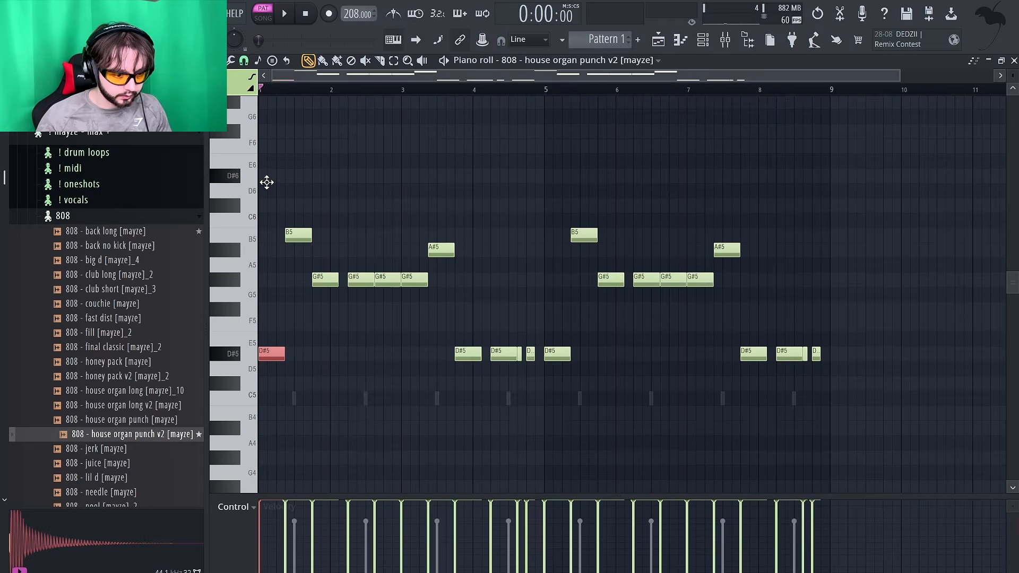
key("ctrl+a")
key("ctrl+d")
key("ctrl+a")
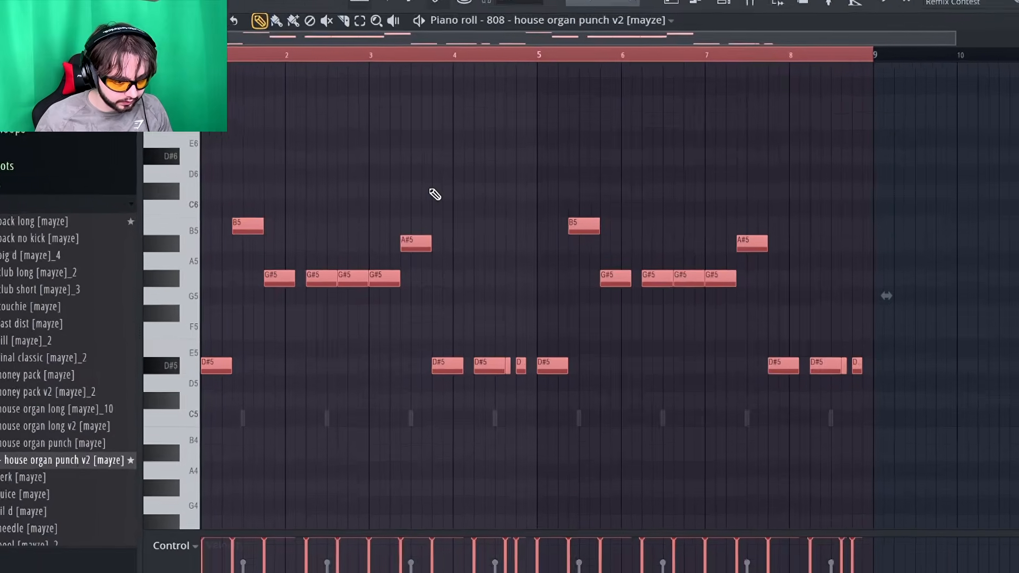
left_click_drag(237, 199, 806, 290)
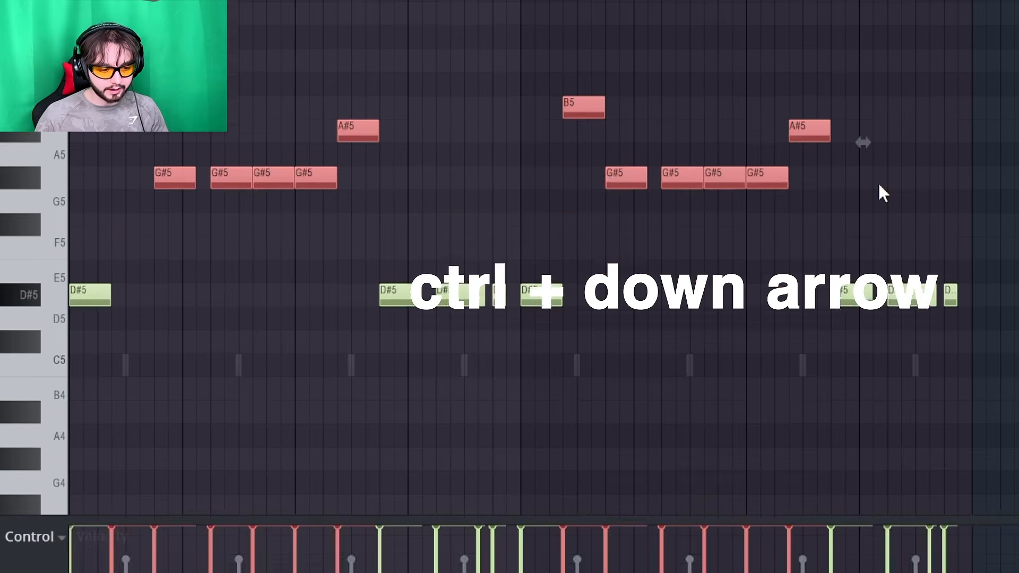
key("ctrl+Down")
key("space")
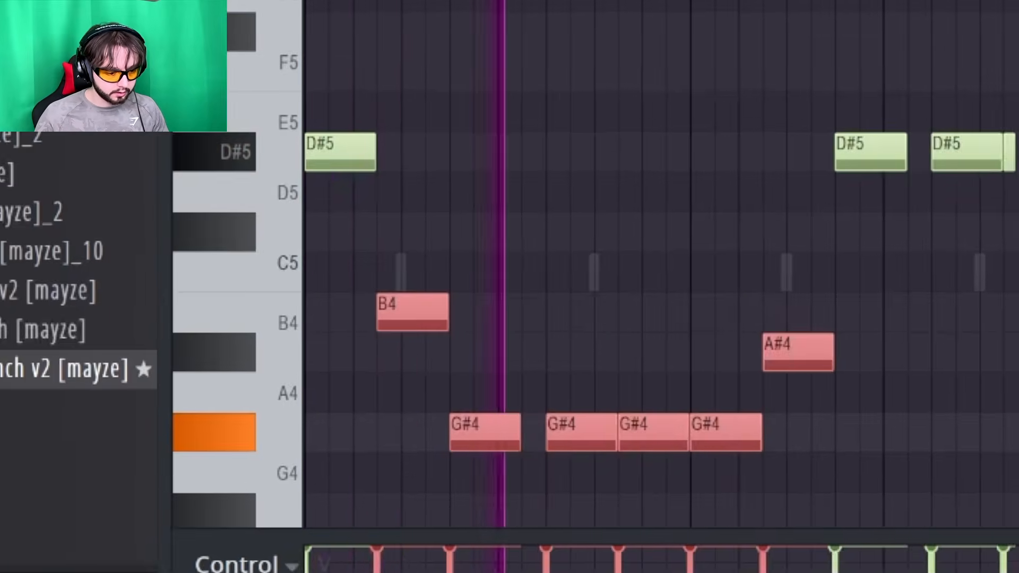
Deselect all notes and shorten notes in the repeated G#4 run to give it a choppier rhythm
key("ctrl+a")
key("ctrl+d")
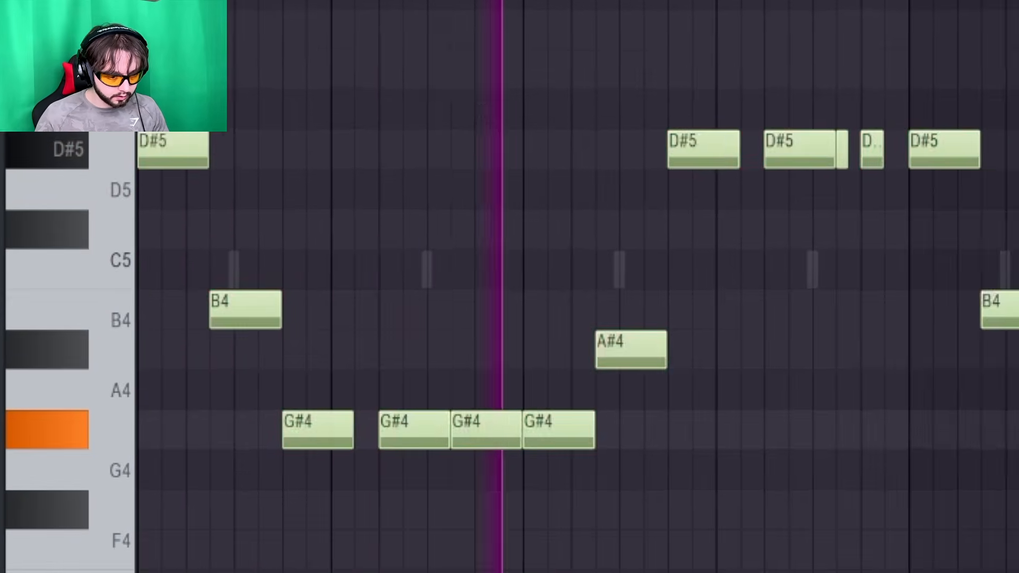
key("ctrl+d")
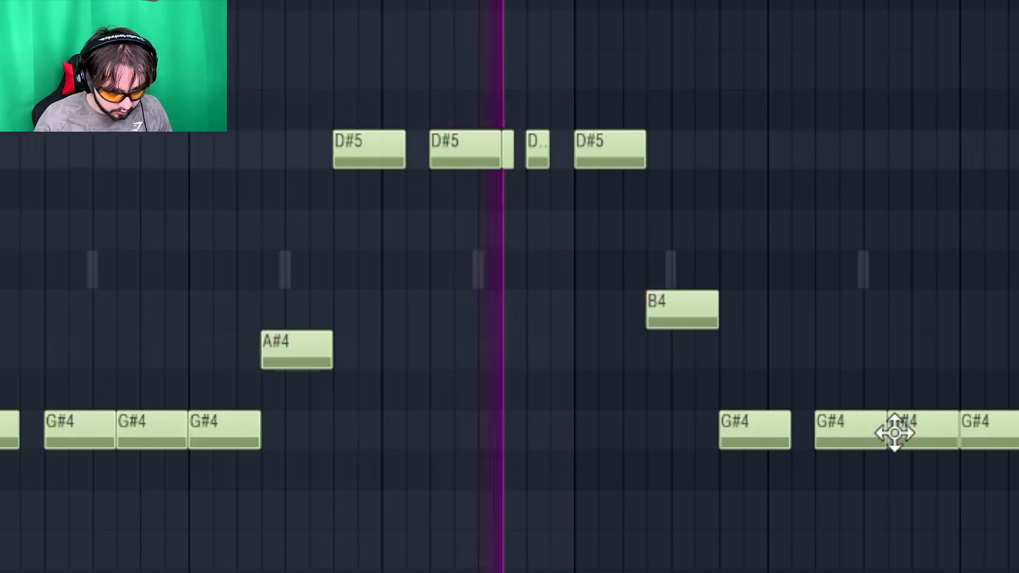
left_click(603, 440, "ctrl")
left_click_drag(555, 439, 510, 442)
scroll(523, 439, "up", 3)
scroll(182, 569, "down", 3)
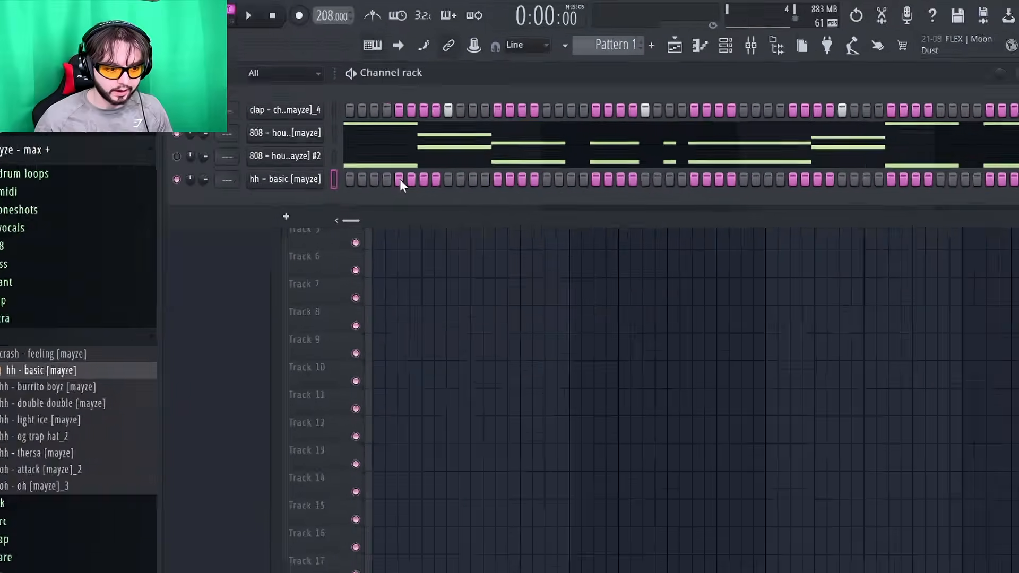
Add hi-hat hits on steps 5, 13, 21, 29, 30 and 31 of the "hh - basic [mayze]" channel while playing the pattern
left_click(399, 180)
key("space")
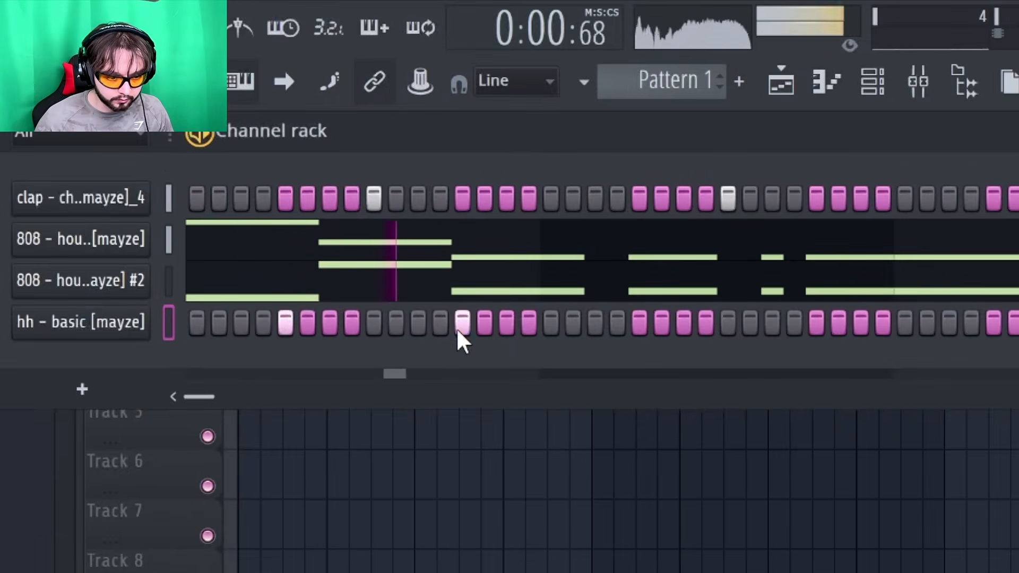
key("space")
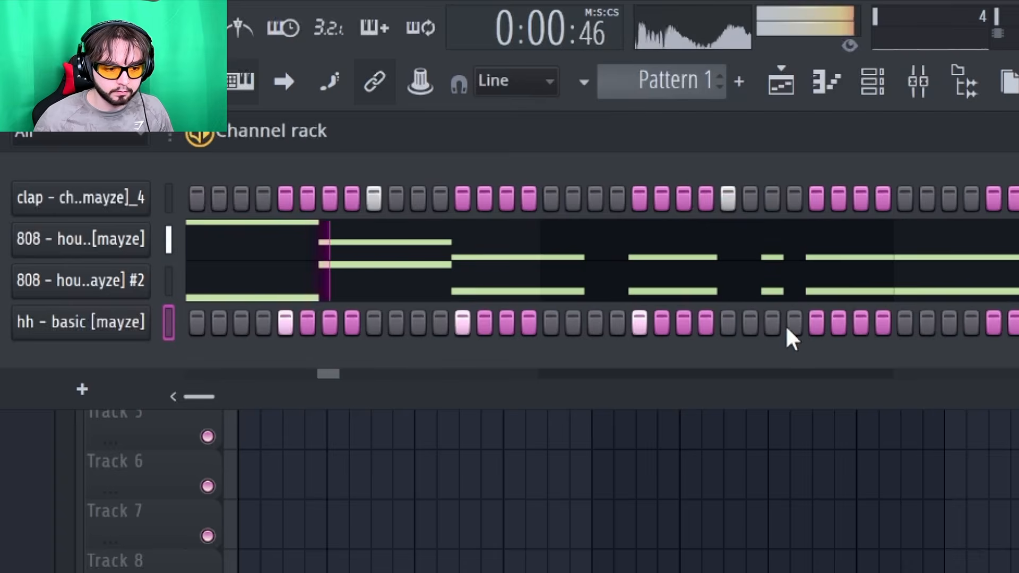
left_click_drag(818, 326, 854, 326)
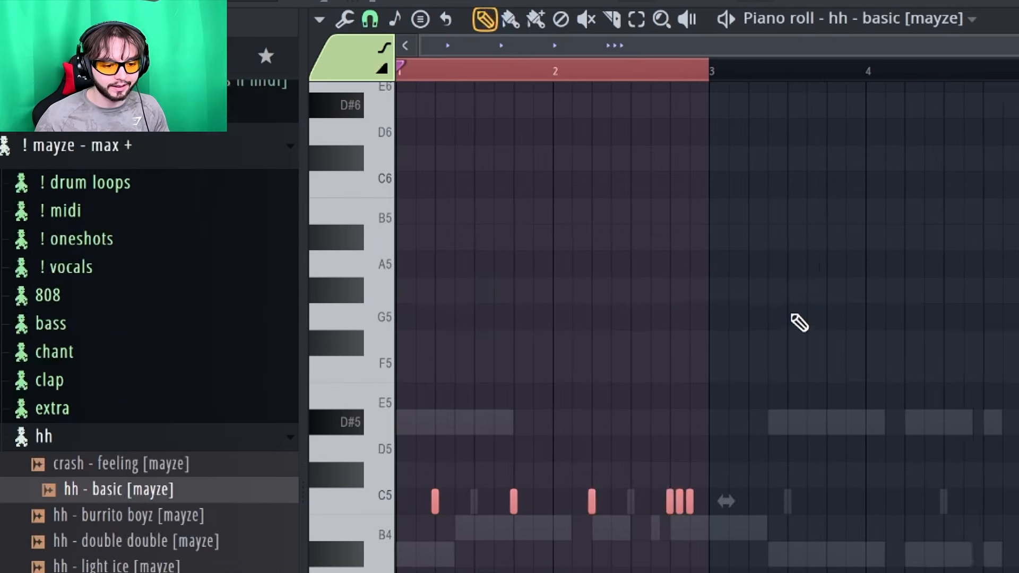
Duplicate the two-bar hi-hat pattern three times in its piano roll to fill all eight bars
key("ctrl+b")
key("ctrl+b")
key("ctrl+b")
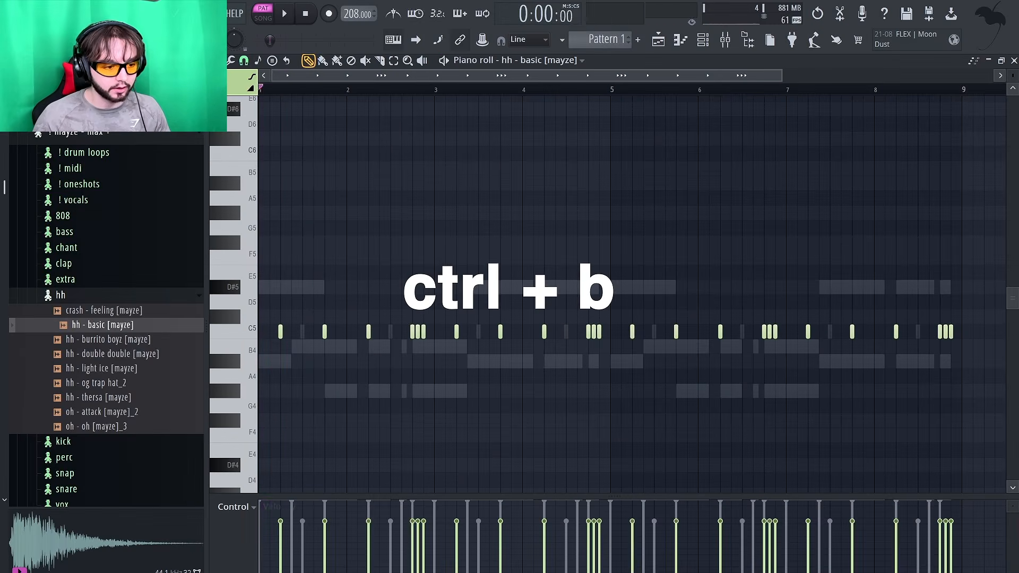
While playing, add an extra hi-hat hit half a beat after beat 2 in bars 1, 3, 5 and 7, deleting the one in bar 8
key("space")
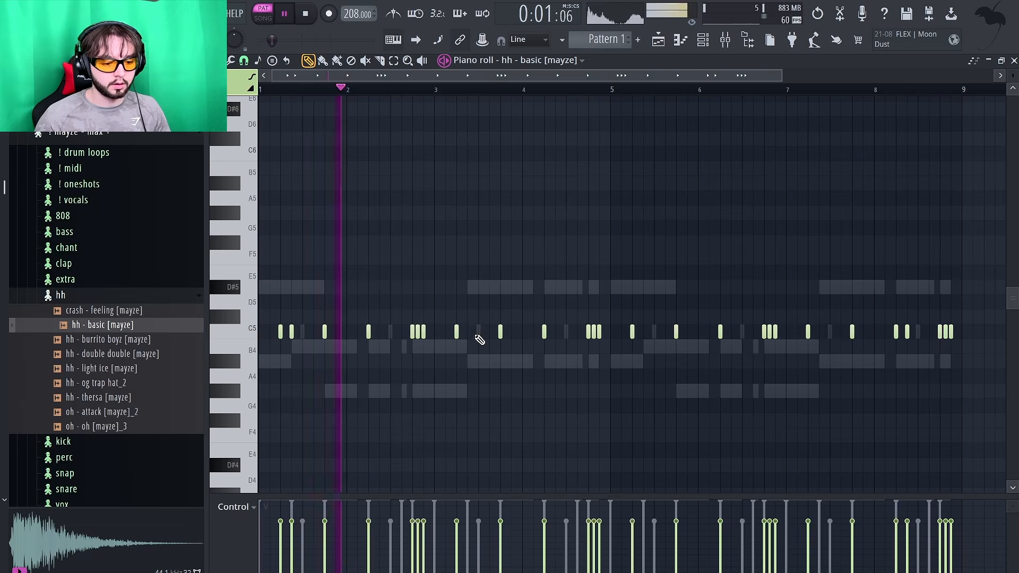
left_click(467, 332)
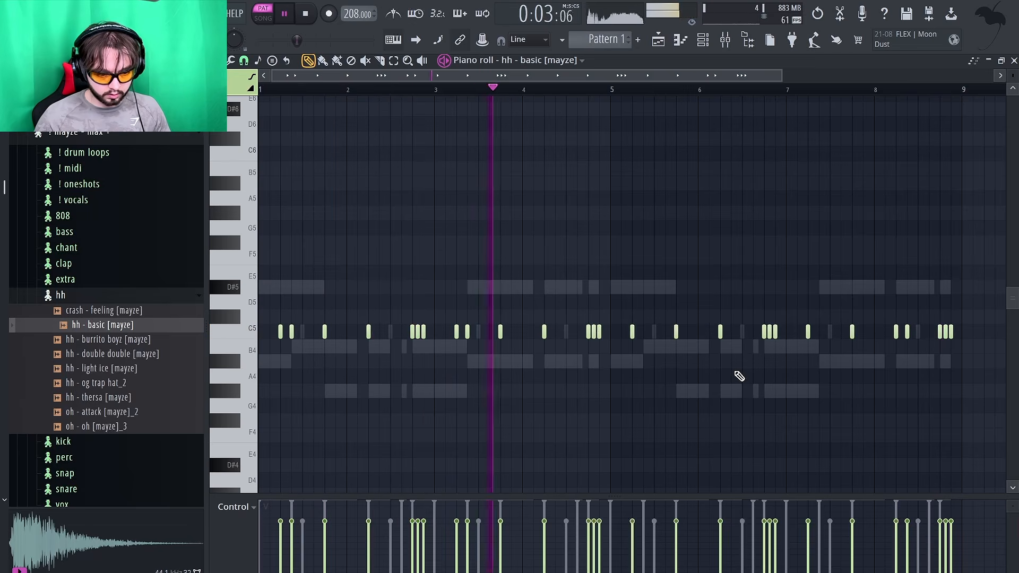
left_click(644, 331)
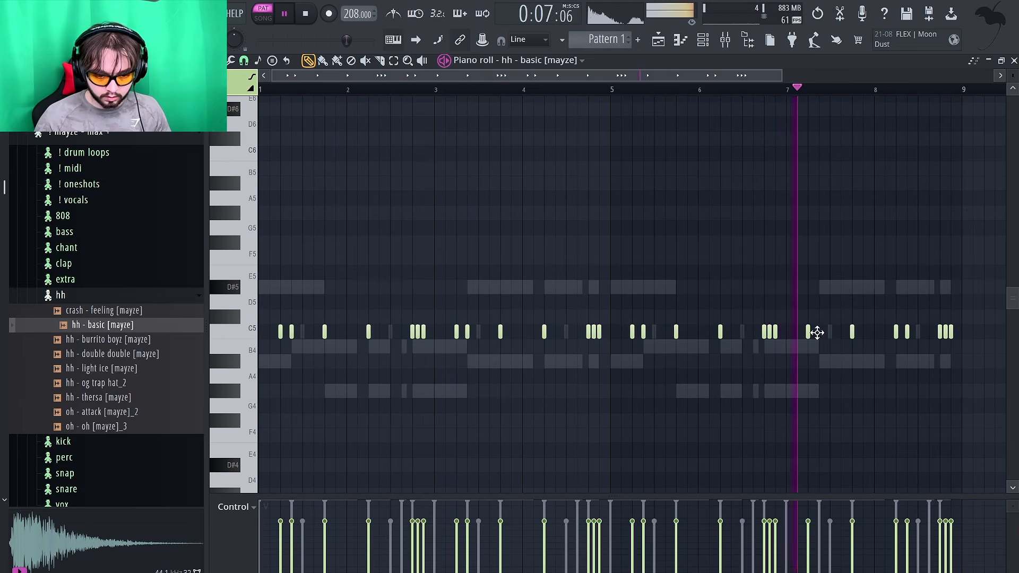
left_click(819, 331)
right_click(907, 332)
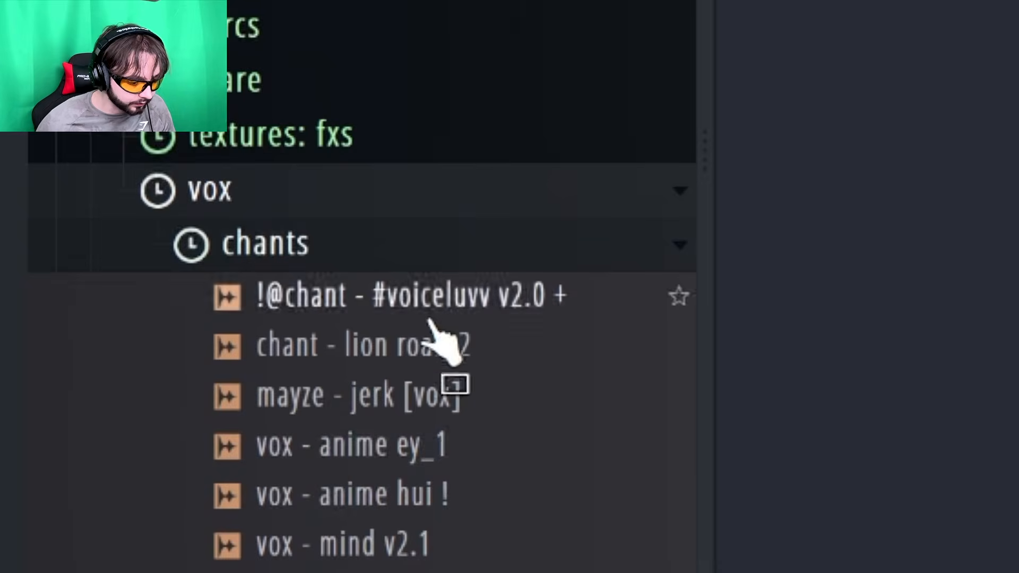
left_click_drag(428, 302, 371, 199)
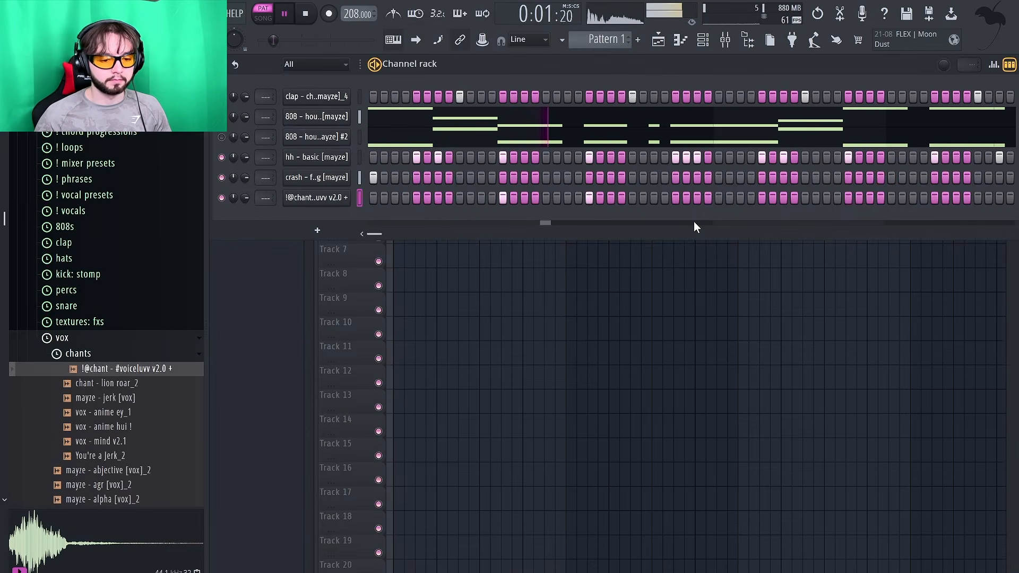
left_click(682, 40)
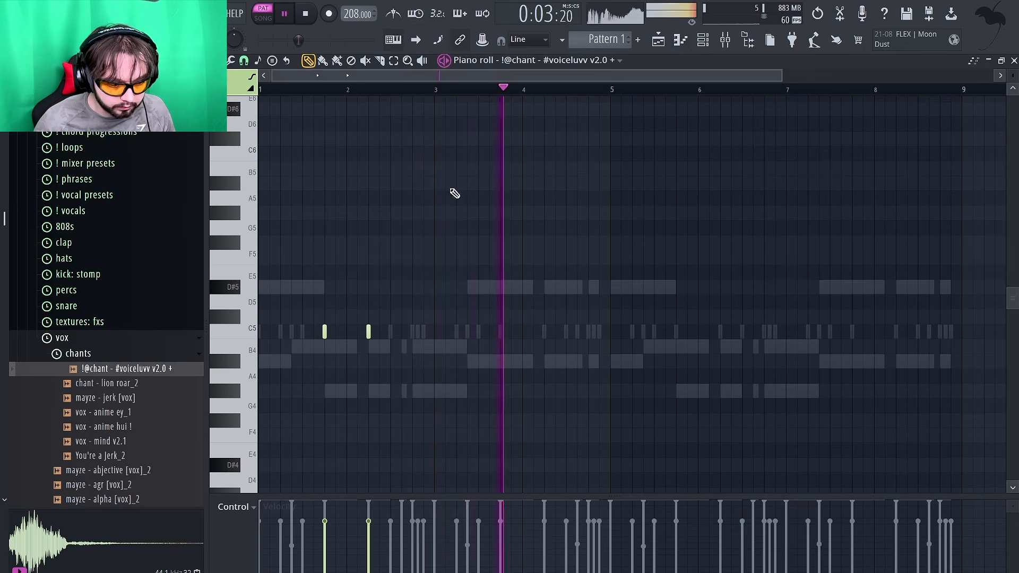
key("ctrl+a")
left_click_drag(368, 333, 720, 333)
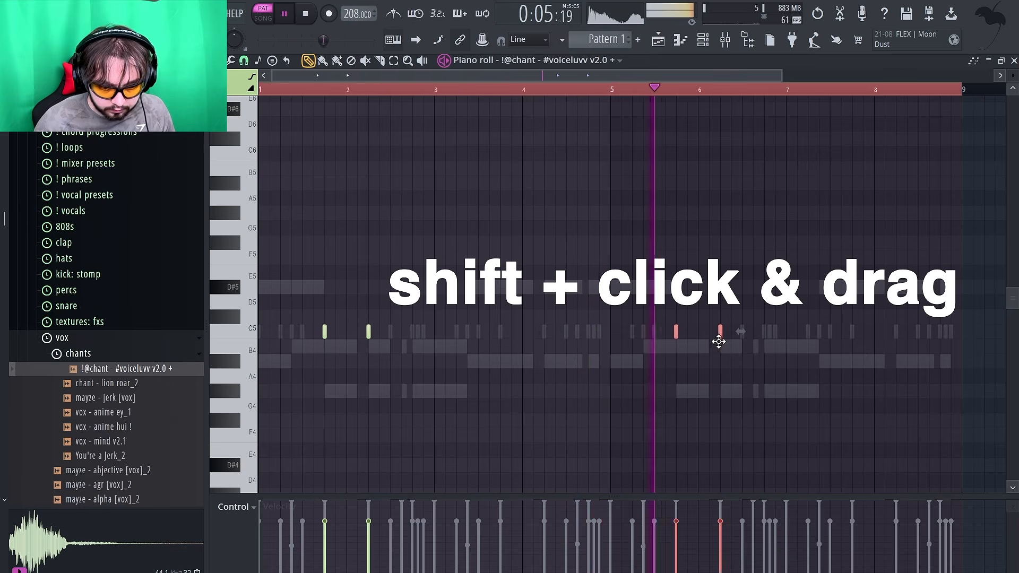
key("ctrl+d")
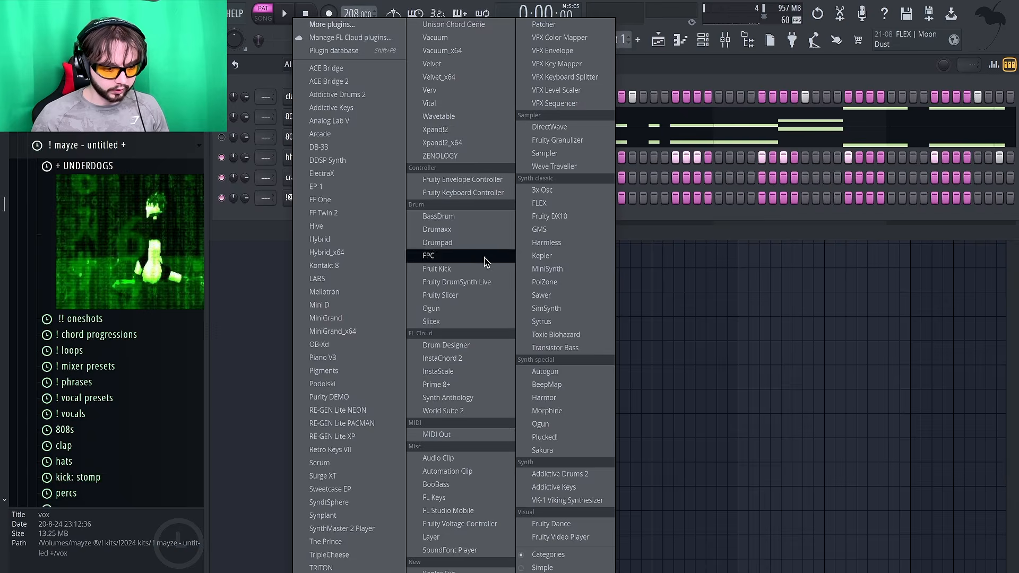
Add a ZENOLOGY instrument channel and toggle the typing keyboard to piano option
left_click(450, 156)
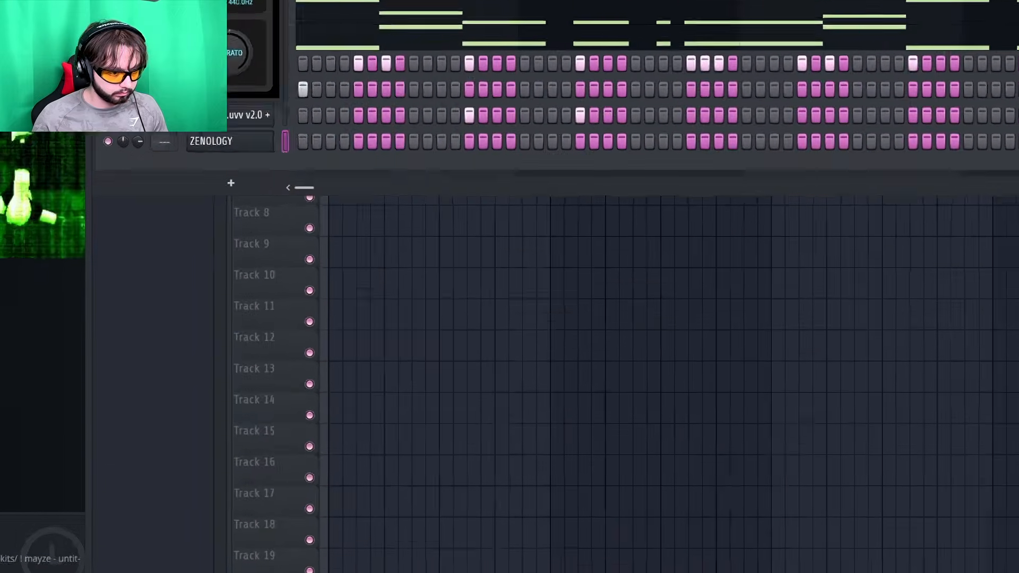
left_click_drag(120, 11, 577, 324)
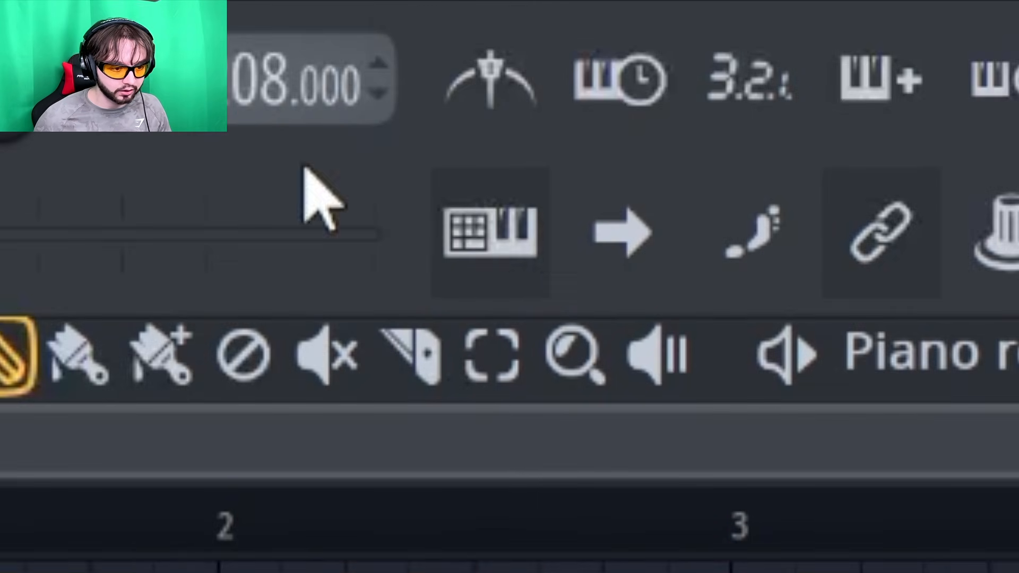
left_click(489, 232)
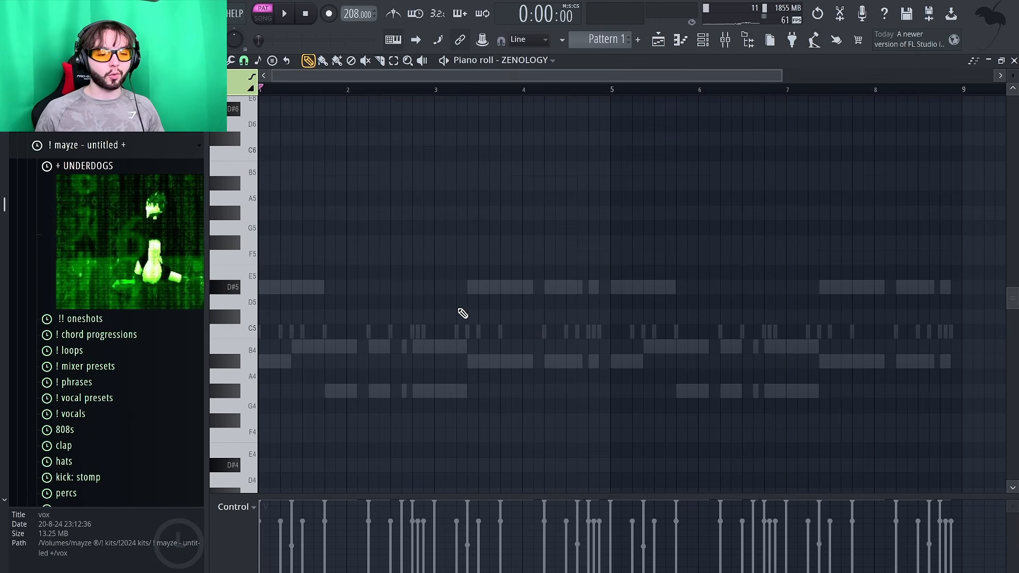
Draw a D#5, F#5 and A#5 chord on beat 2 of bar 1 and copy it to bars 3, 5 and 7, longer in bars 3 and 7
left_click(281, 286)
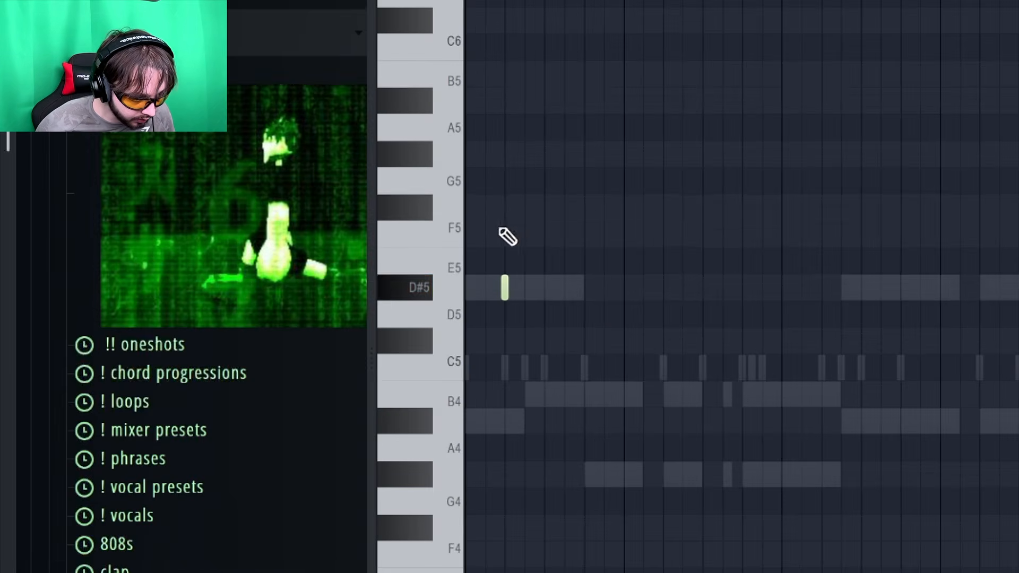
left_click(280, 242)
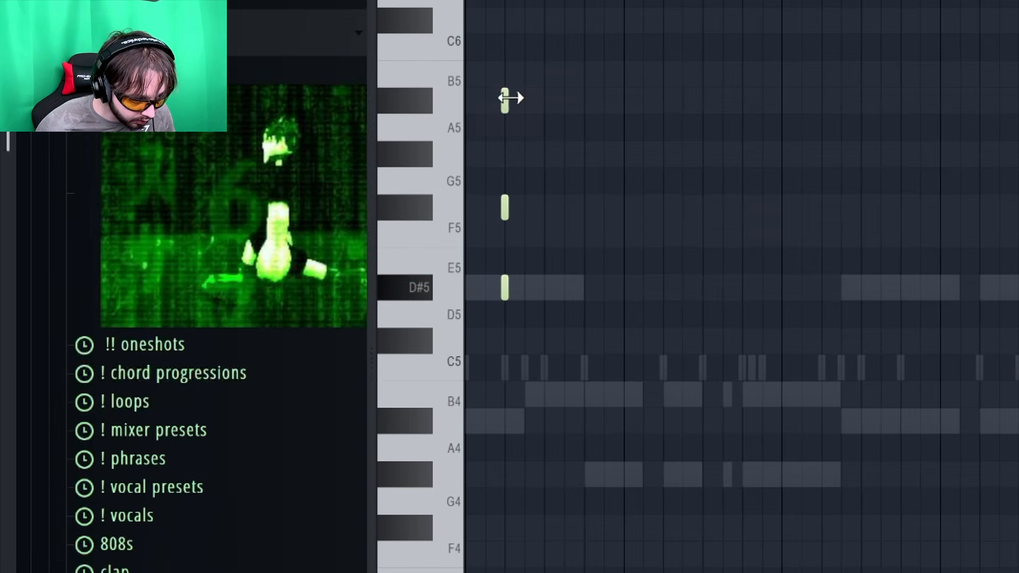
key("space")
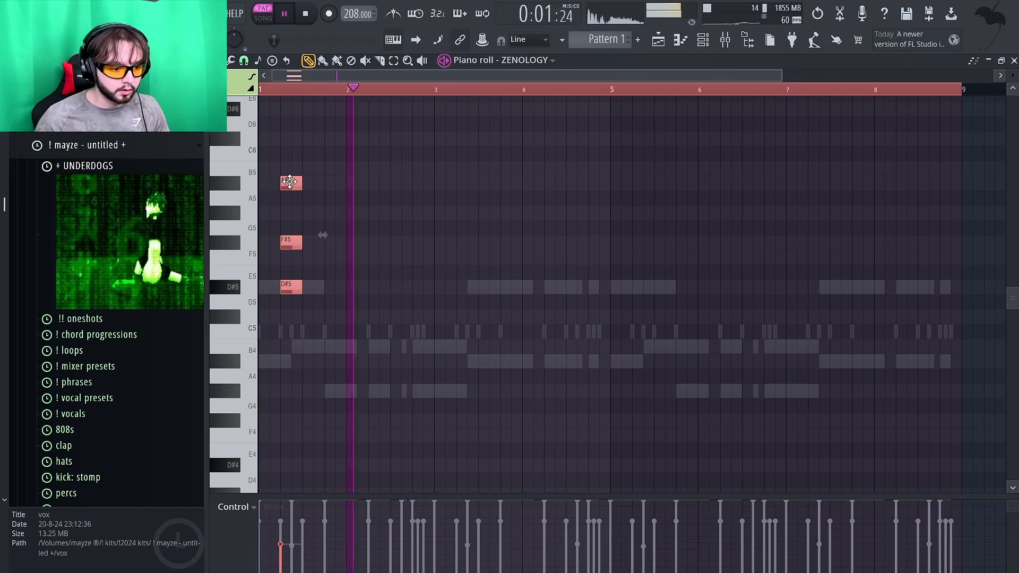
left_click_drag(289, 182, 519, 185)
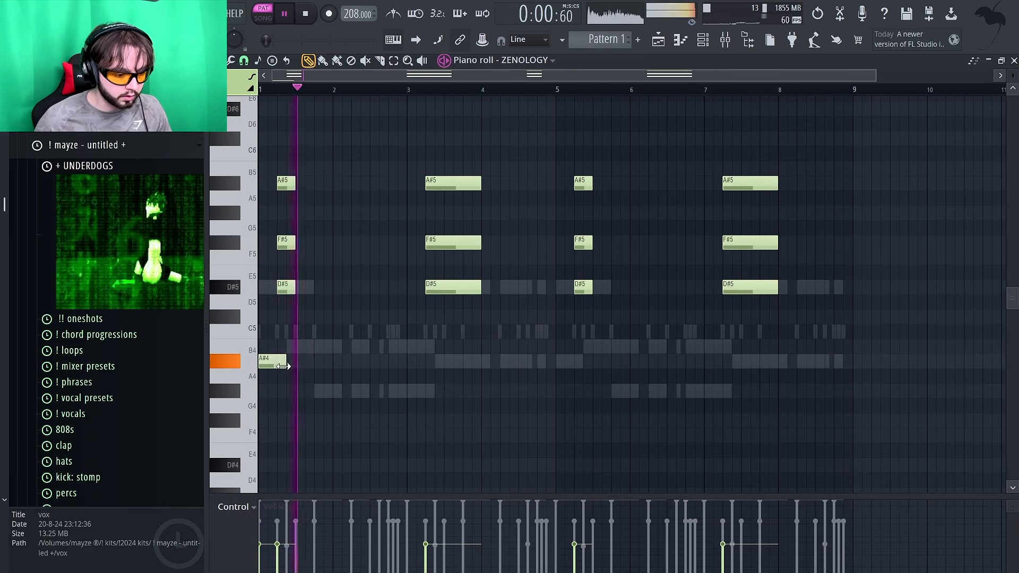
Add short A#4 notes starting bars 1 and 5, plus A#4/F#5 and D#5/G#5 pairs on beats 3 and 4 of bars 4 and 8
left_click_drag(282, 366, 281, 370)
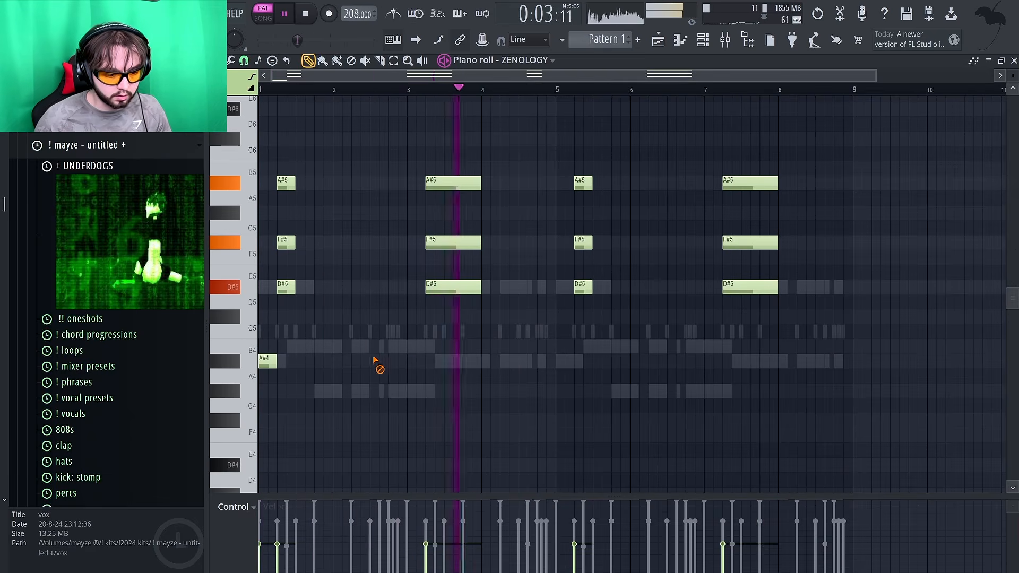
left_click(527, 362)
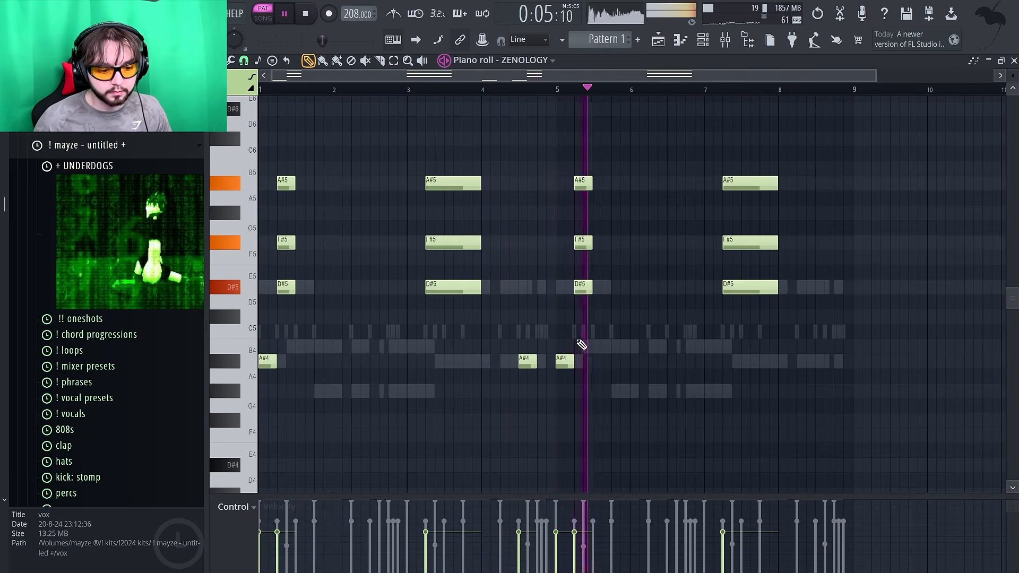
left_click(820, 362)
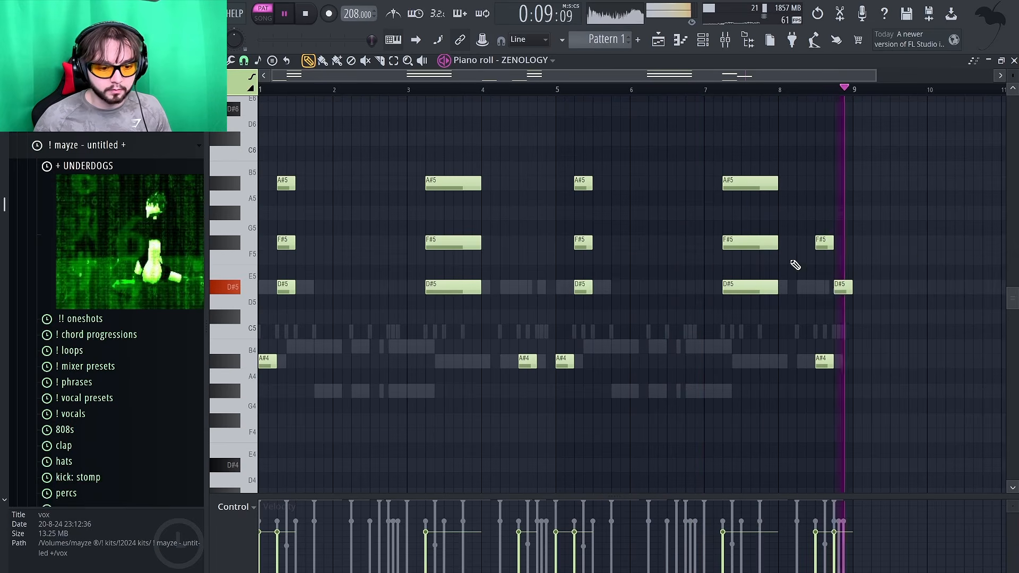
left_click(540, 287)
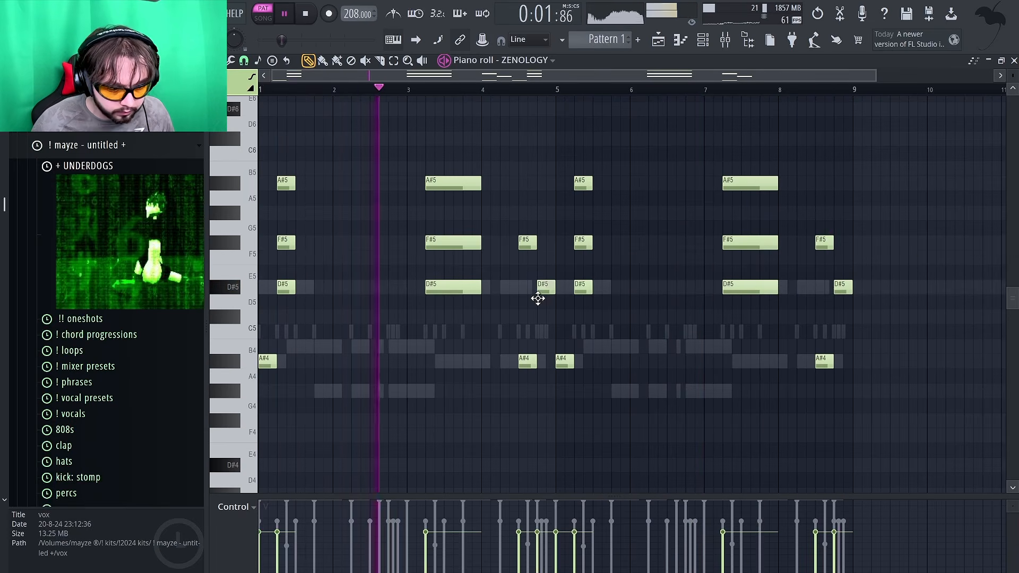
left_click(540, 213)
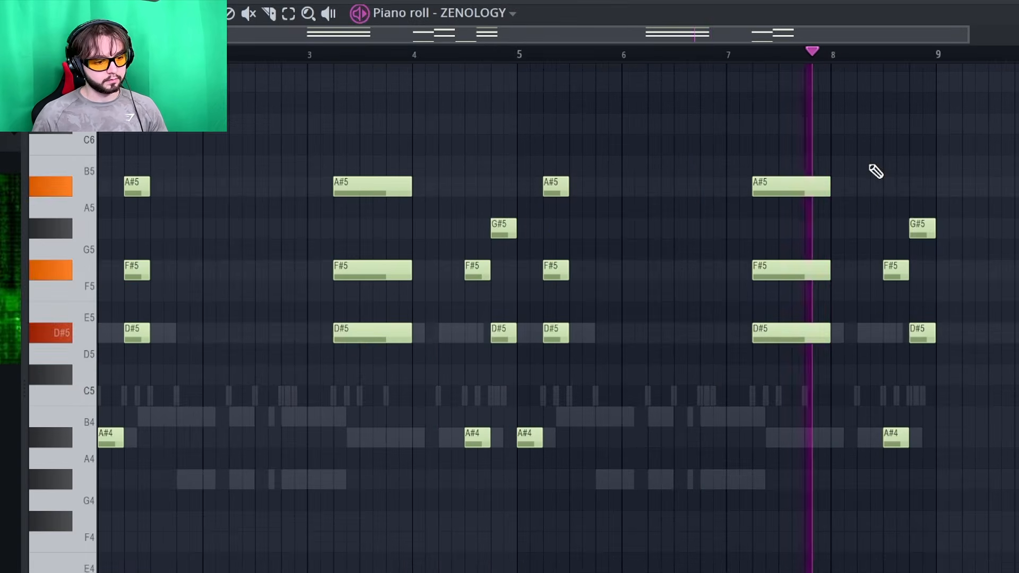
Apply legato to all ZENOLOGY notes so each one extends to the next
key("ctrl+a")
key("ctrl+l")
key("ctrl+d")
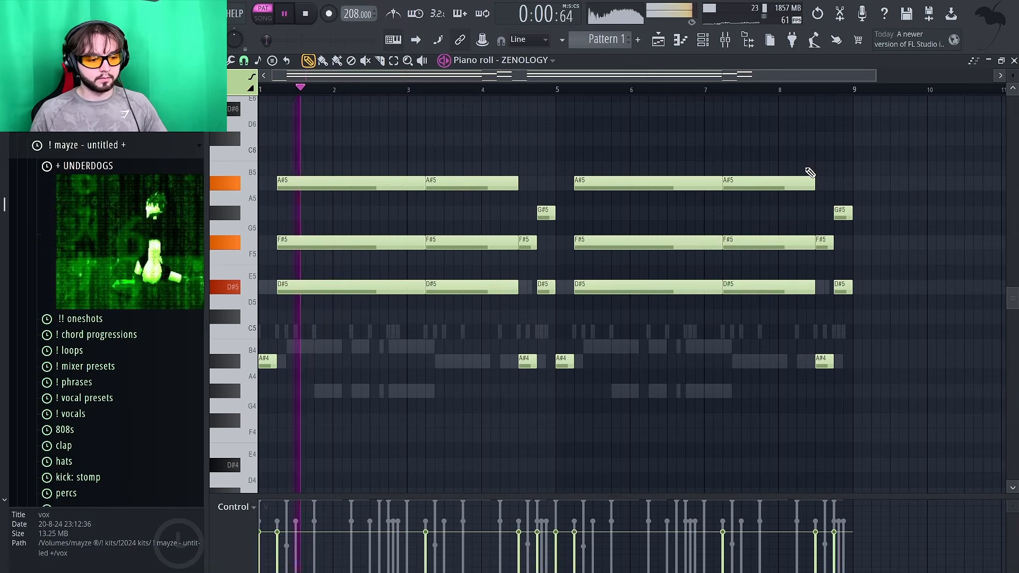
Shorten the chords starting in bars 1 and 5 so they end at the starts of bars 3 and 7, and close the piano roll
left_click_drag(271, 165, 419, 303)
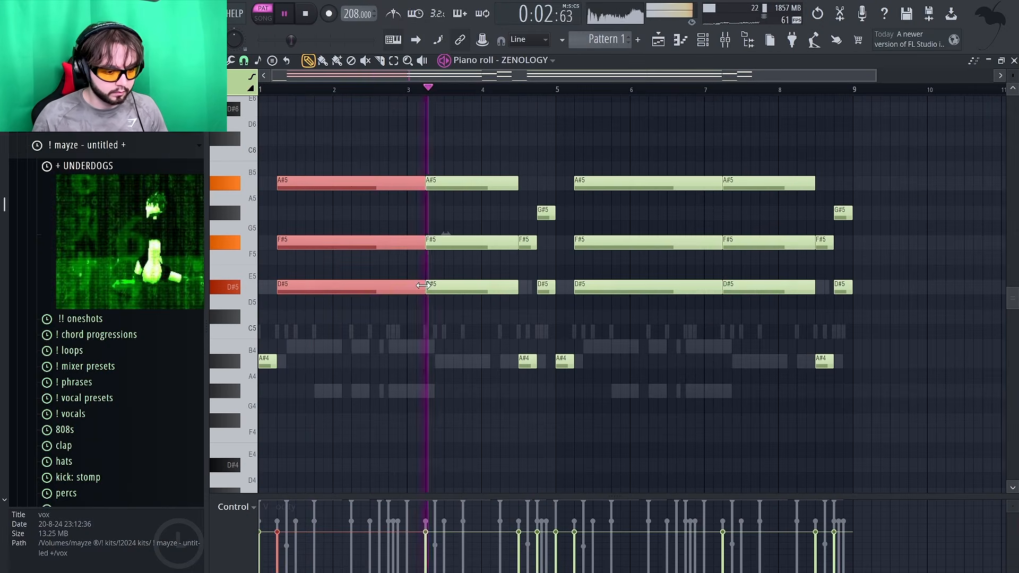
key("ctrl+d")
left_click_drag(683, 147, 706, 294)
key("ctrl+d")
key("ctrl+a")
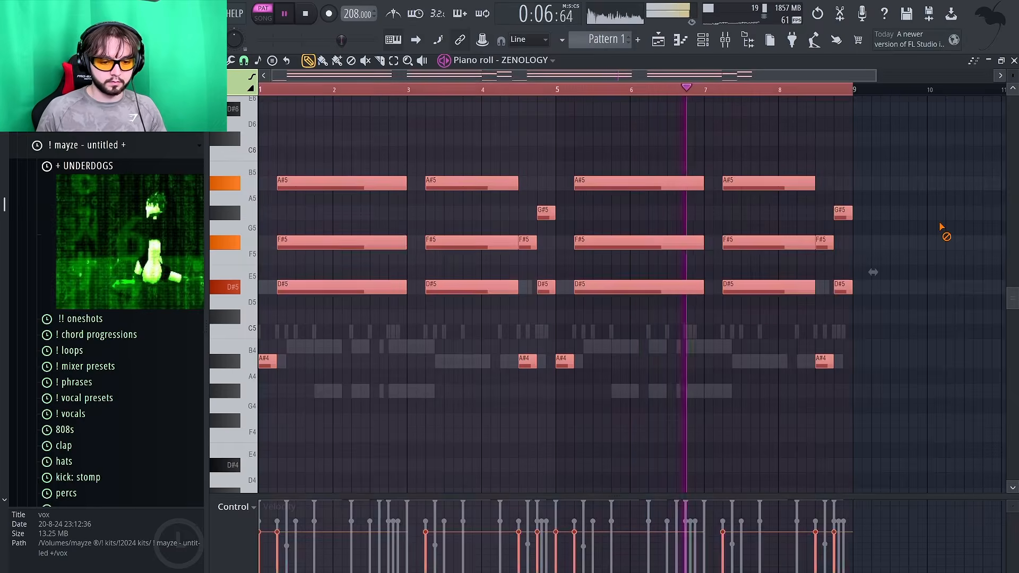
key("ctrl+d")
left_click(1014, 60)
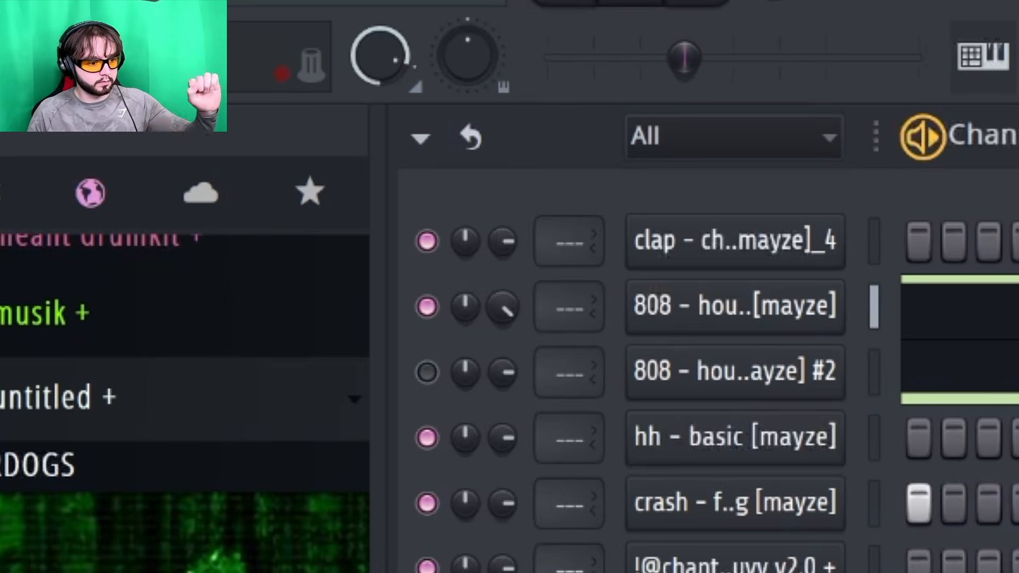
Open the ZENOLOGY piano roll and try transposing all notes down one octave during playback
left_click(807, 557)
key("ctrl+a")
key("ctrl+Down")
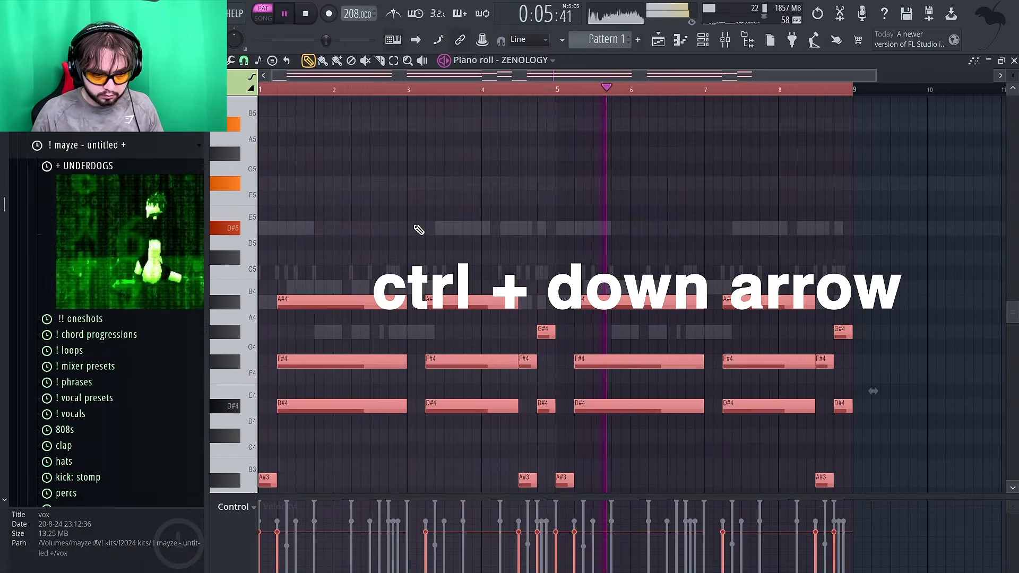
key("ctrl+d")
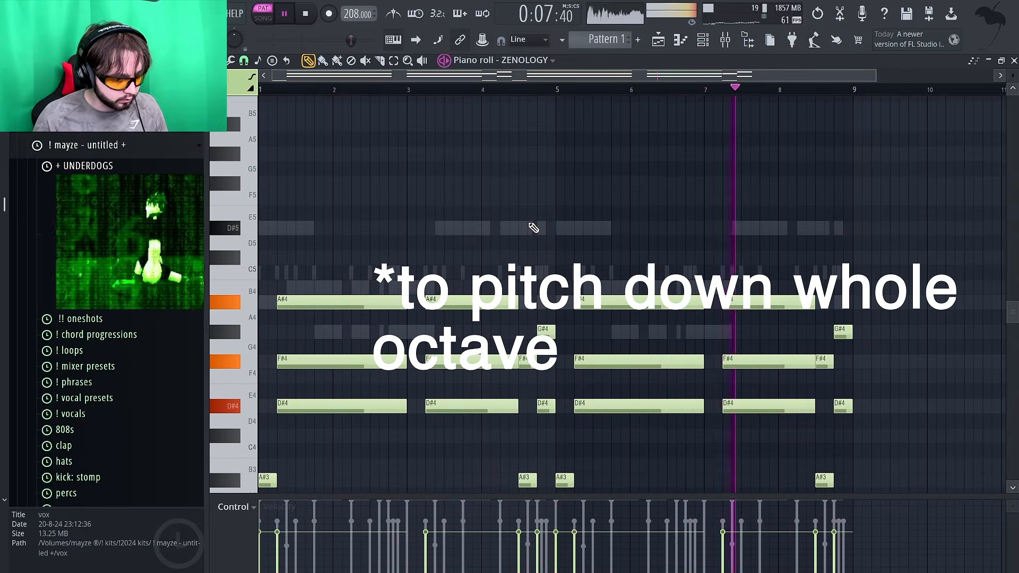
Try the opening A#3 note an octave higher, stop playback and transpose all ZENOLOGY notes up one octave
scroll(531, 228, "down", 1)
key("ctrl+a")
key("ctrl+d")
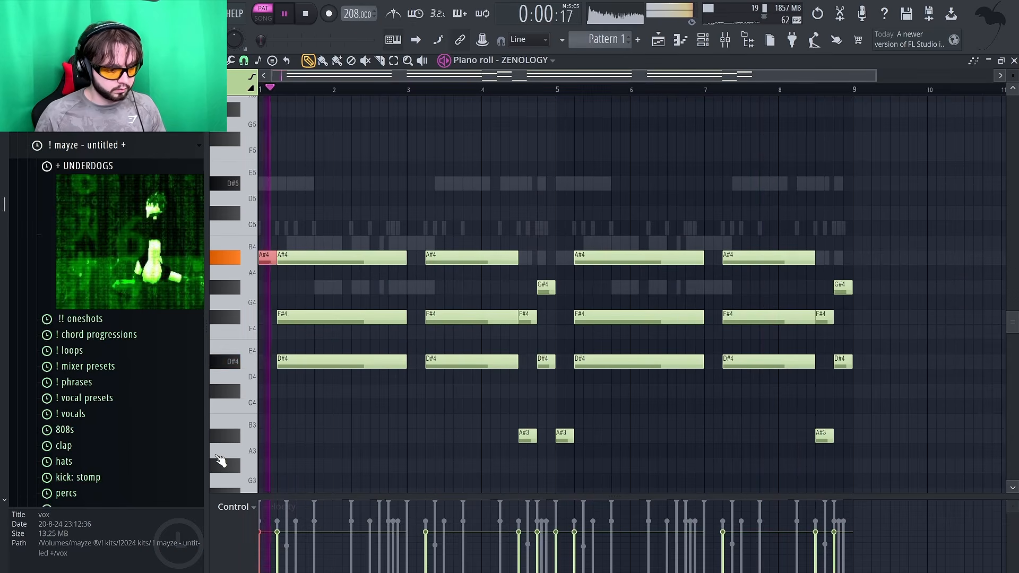
key("ctrl+a")
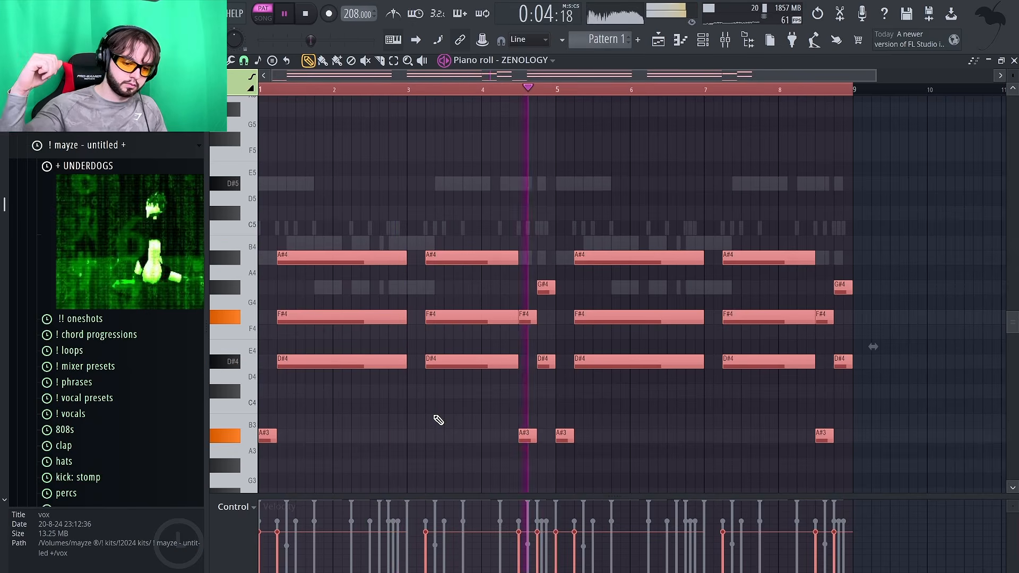
key("space")
key("ctrl+Up")
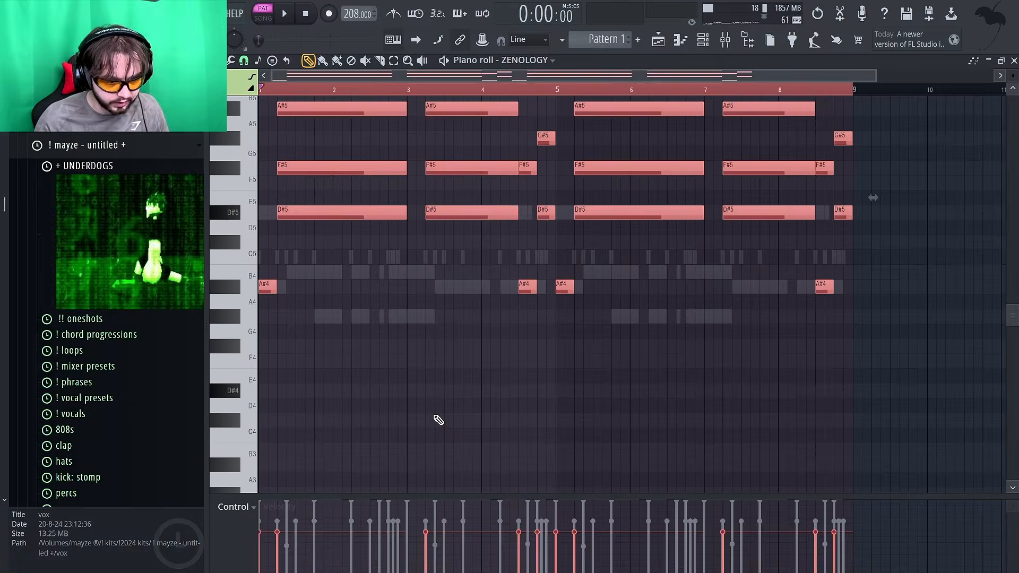
Shorten the first chord to two beats, follow it with short A#4/F#5 notes and a D#5/G#5 pair filling bar 2, and play
left_click(390, 363)
left_click_drag(778, 155, 764, 319)
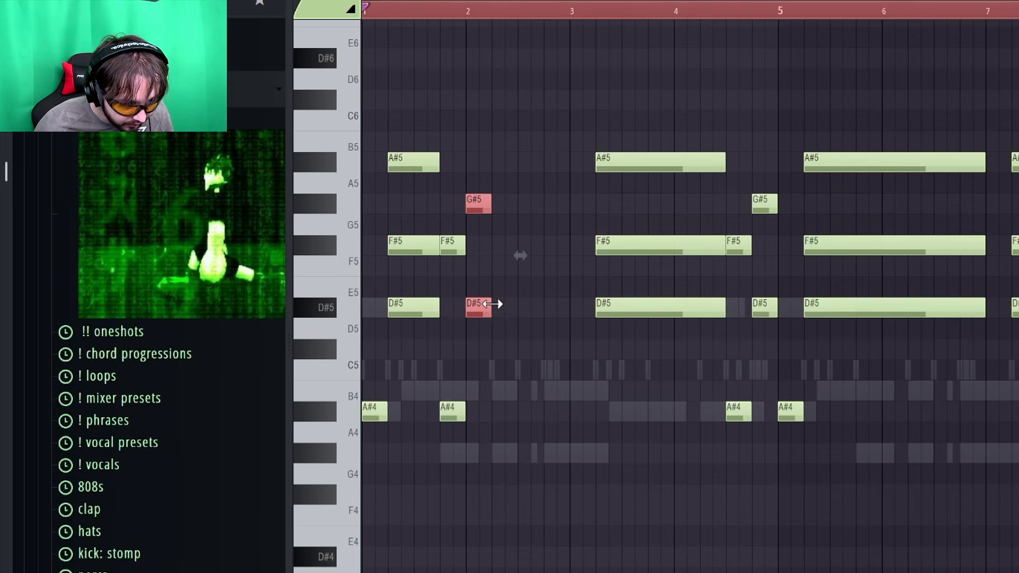
left_click_drag(492, 304, 559, 306)
left_click_drag(559, 306, 571, 306)
key("space")
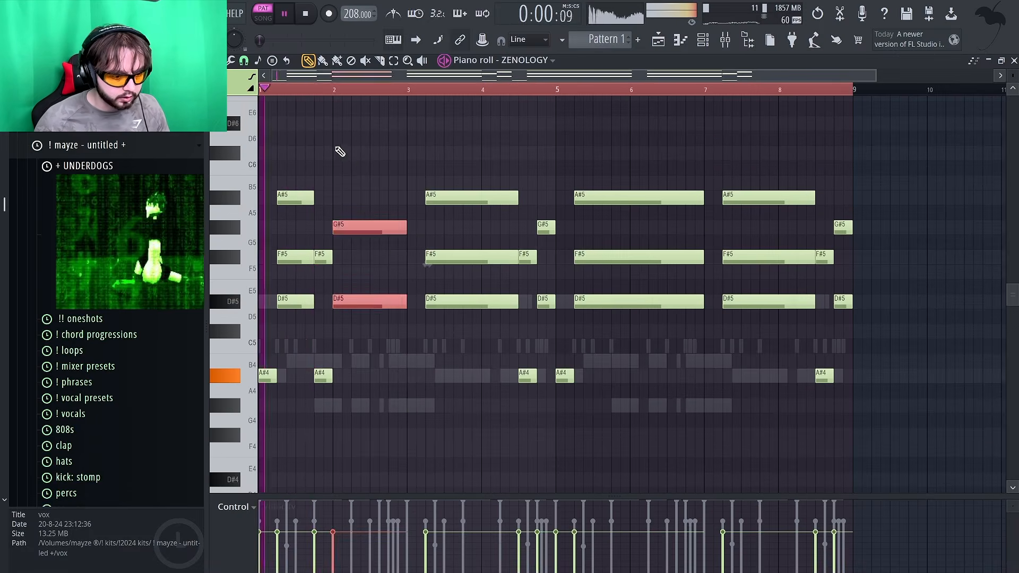
Delete the short A#4/F#5 notes before bar 2 and replace the D#5/G#5 pair in bar 2 with A#5 and F#5
right_click(345, 157)
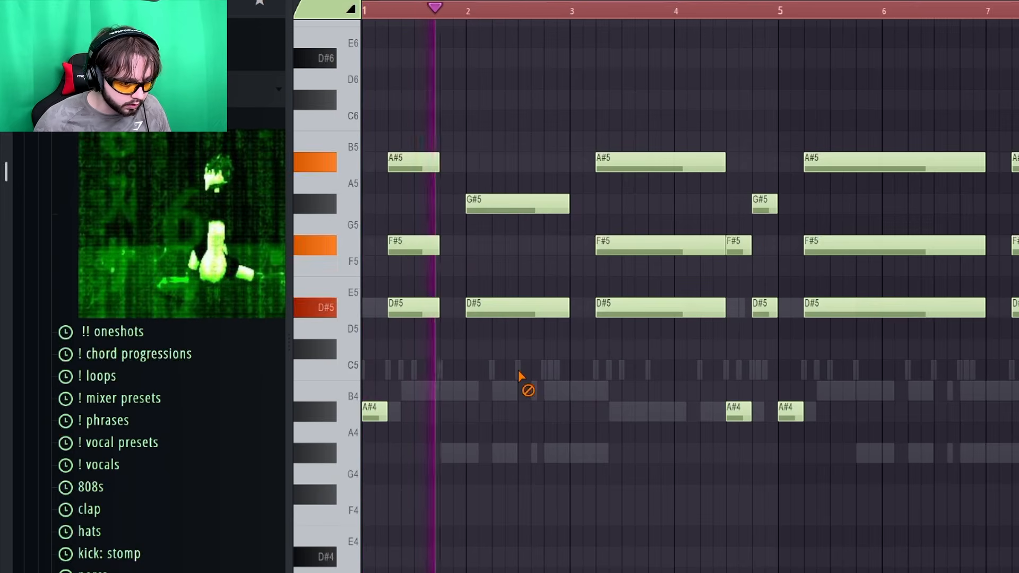
left_click(473, 162)
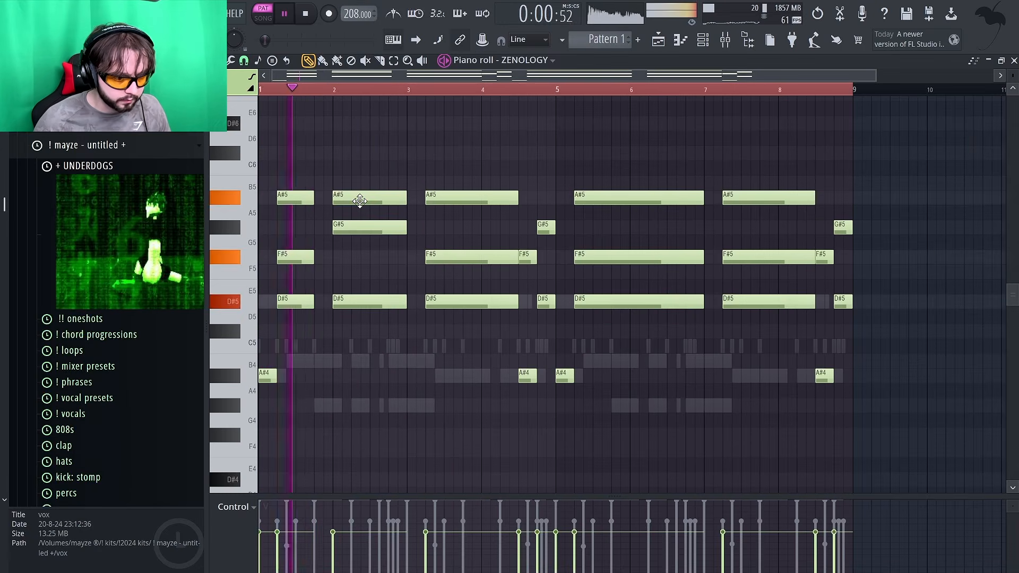
right_click(359, 231)
right_click(360, 302)
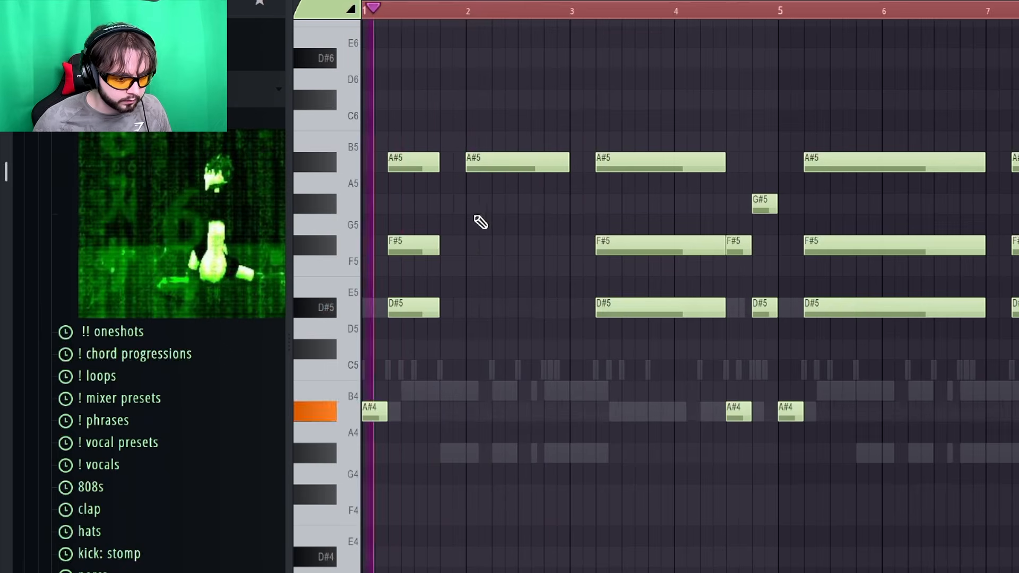
left_click(468, 245)
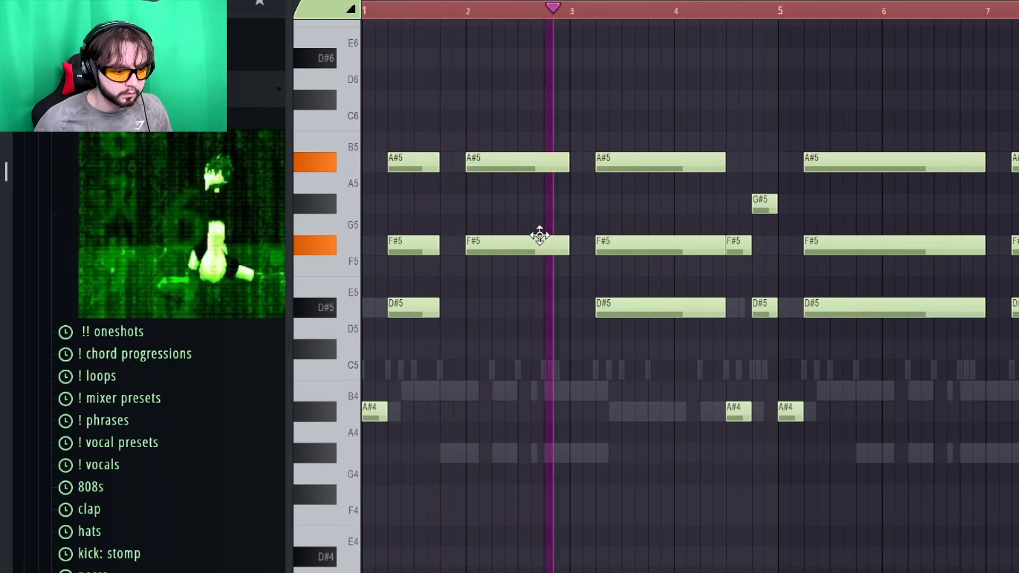
Replace bars 5 to 8 of the ZENOLOGY melody with a copy of bars 1 to 4 and view the 808 notes
left_click_drag(796, 70, 1016, 503)
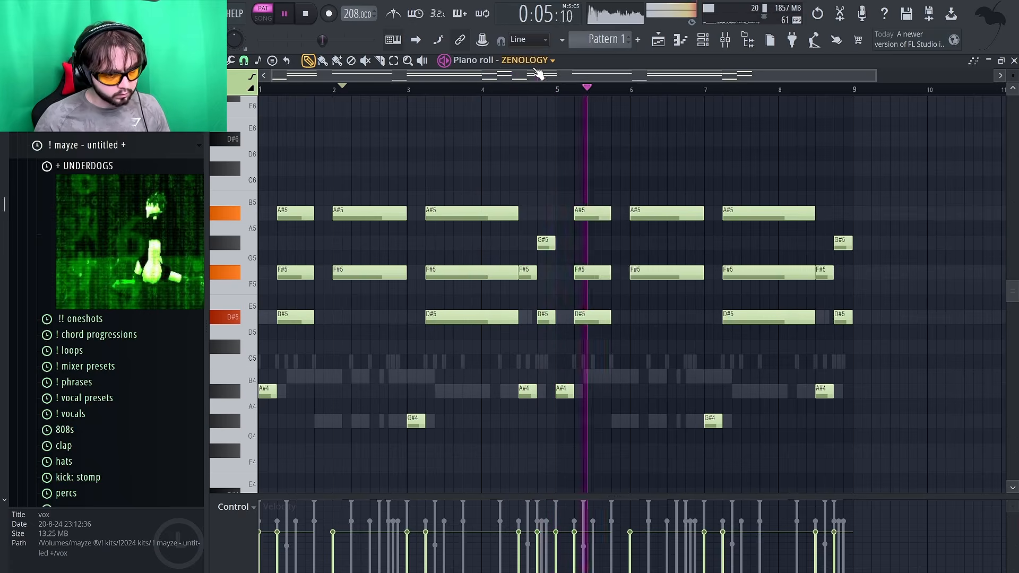
left_click(536, 63)
left_click(545, 215)
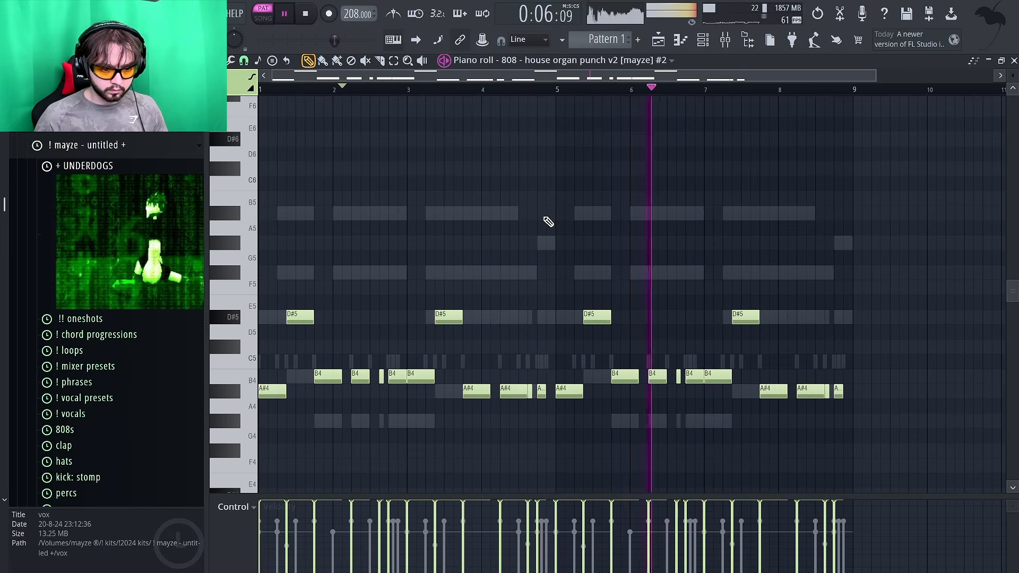
left_click(499, 61)
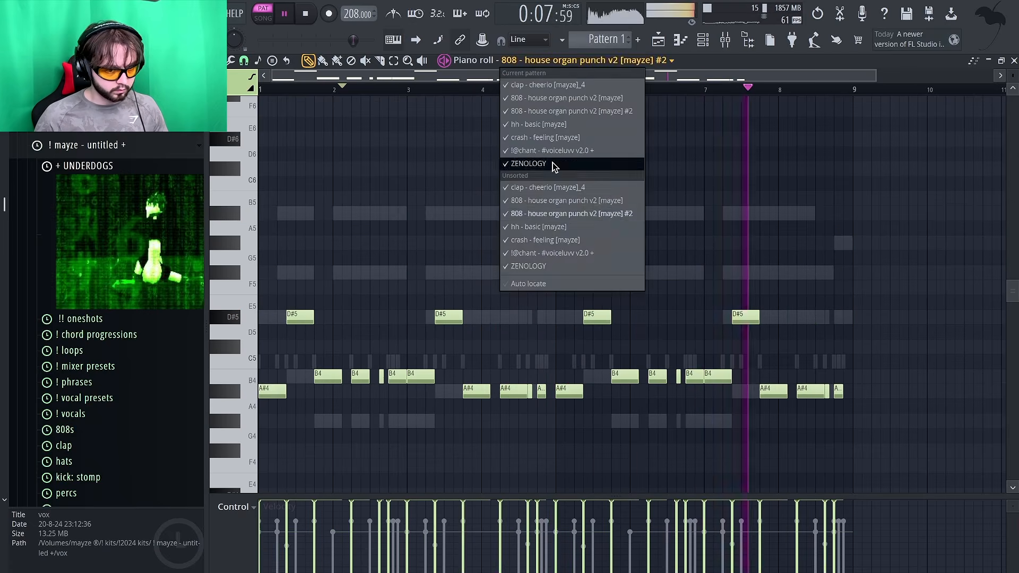
left_click(571, 202)
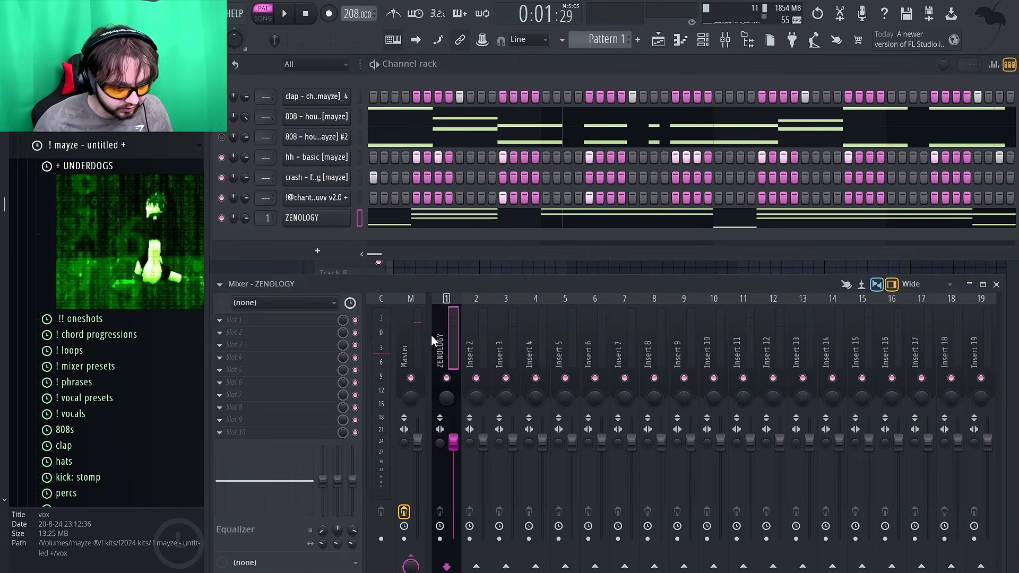
Add Gross Beat to the ZENOLOGY mixer track with the 1 Beat Gate volume preset, High (melodic) click reduction and a lower mix level
left_click(298, 432)
left_click(779, 250)
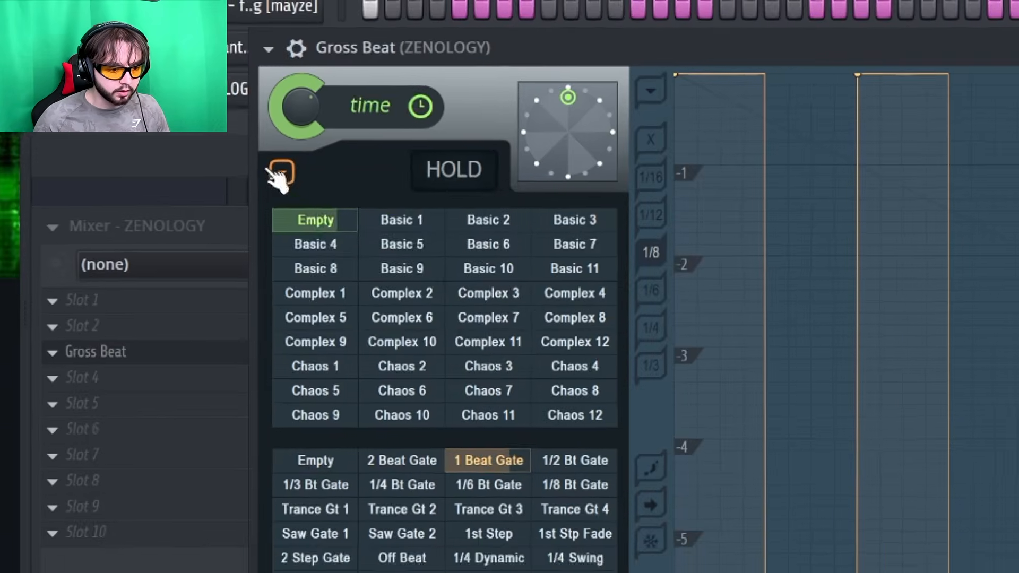
left_click(247, 133)
mouse_move(394, 201)
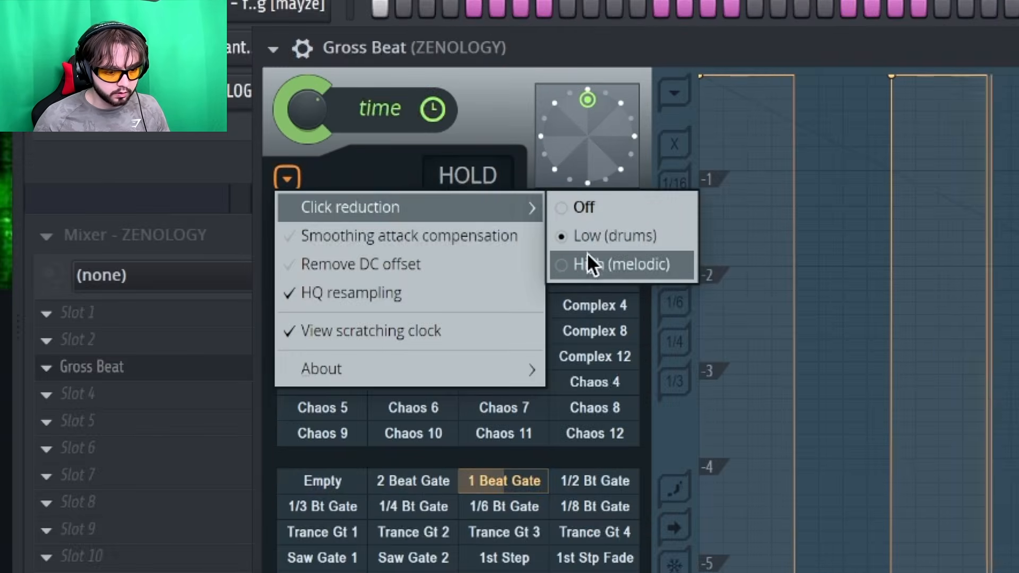
left_click(587, 264)
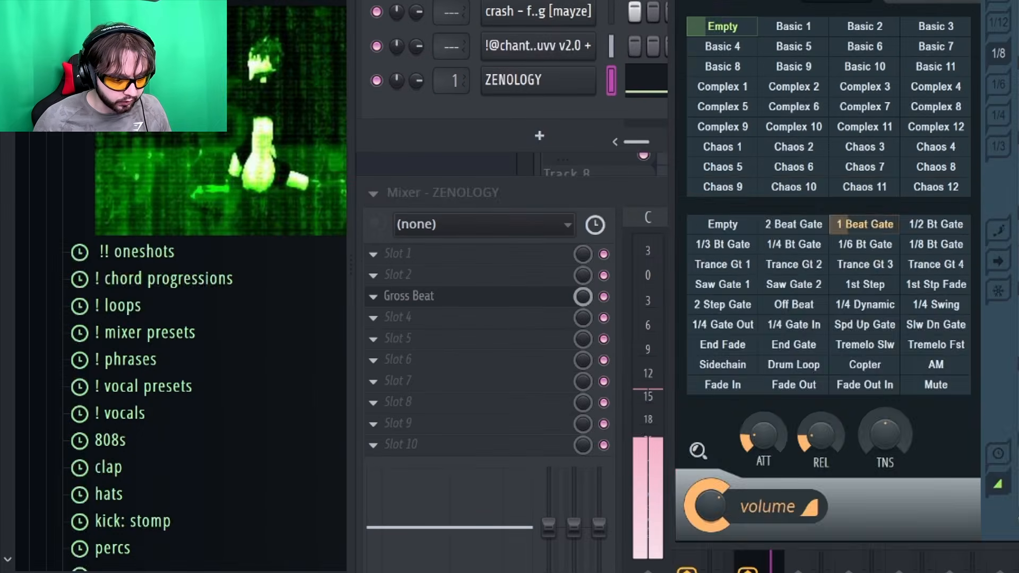
left_click_drag(515, 310, 515, 320)
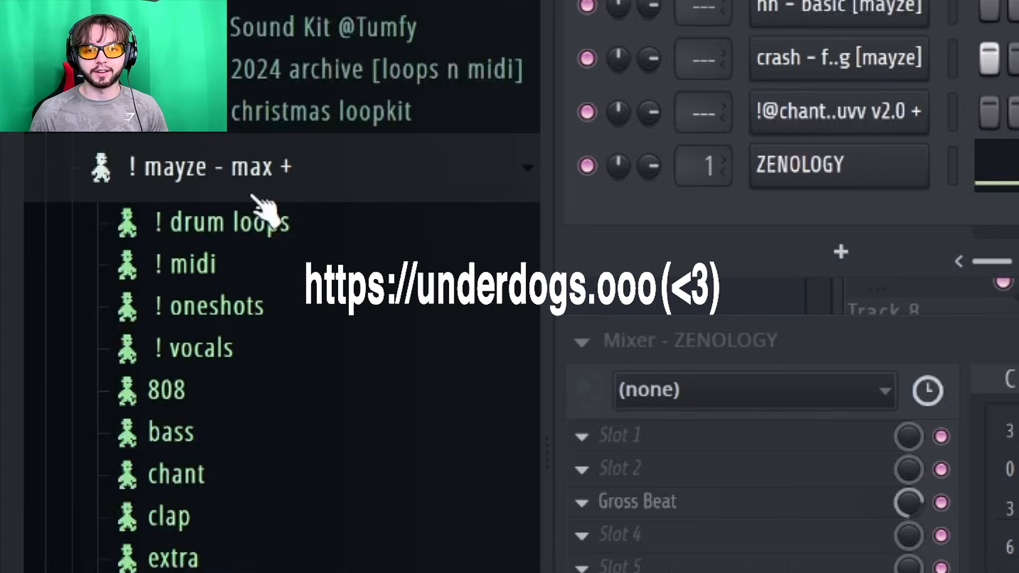
Audition 808 samples from the mayze - max kit and load 808 - house organ long v2 on an added 808 channel
left_click(209, 384)
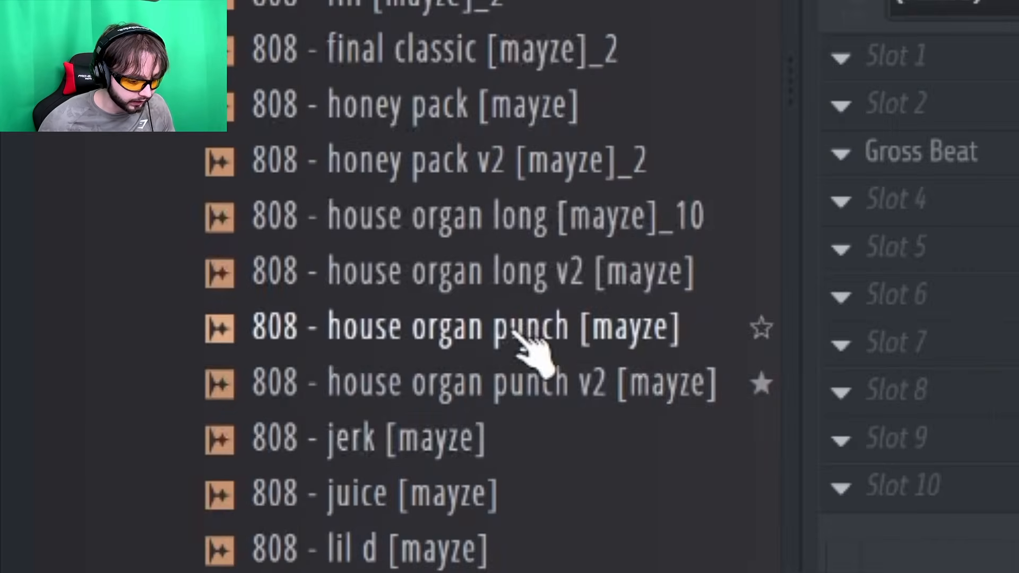
left_click(492, 382)
left_click(509, 306)
left_click(112, 262)
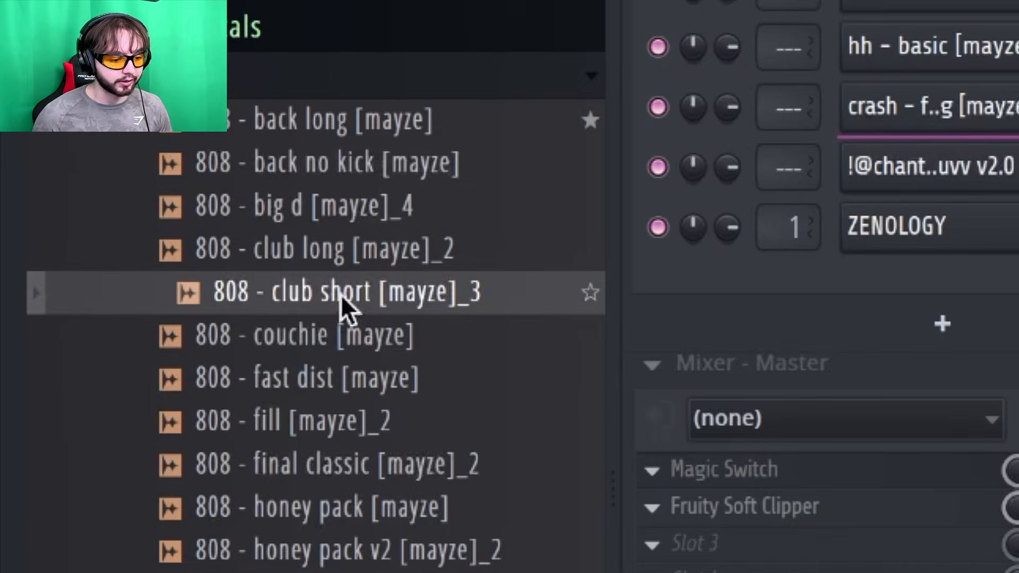
left_click_drag(340, 297, 496, 332)
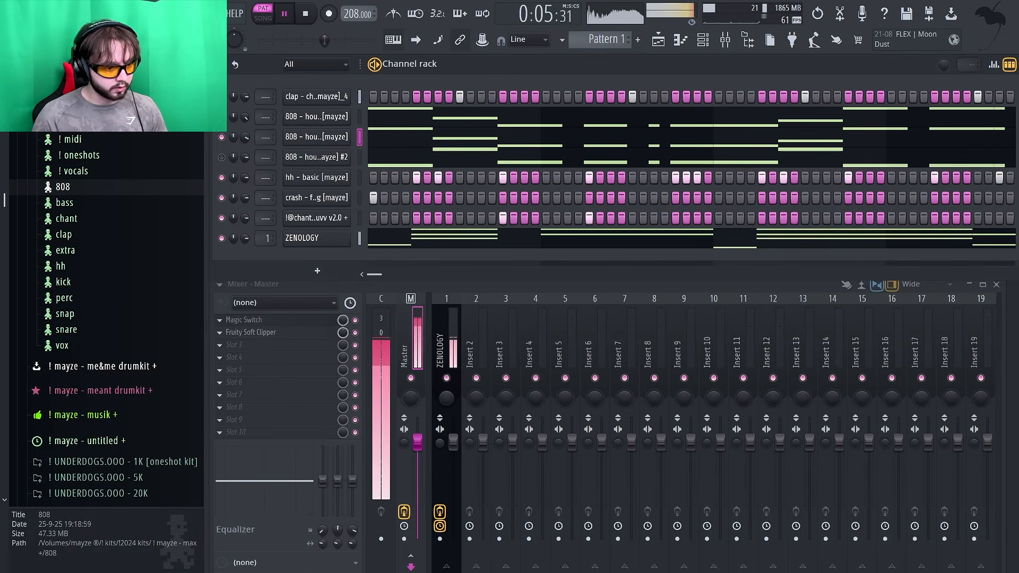
Delete the three repeated G#4 notes in bar 2 and their counterparts in bar 6 of the house organ long v2 808
left_click(406, 138)
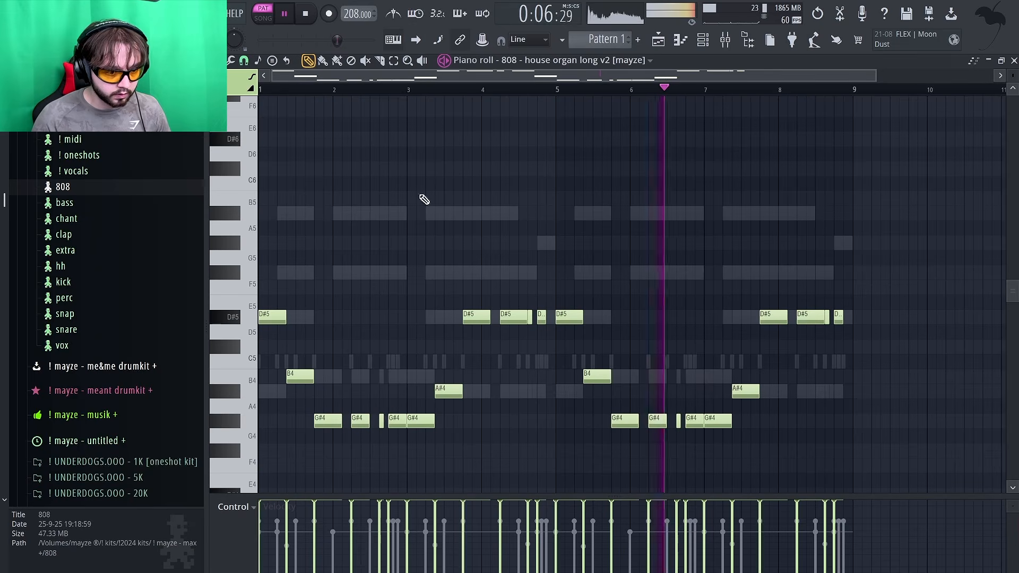
right_click(382, 420)
right_click(361, 420)
right_click(396, 420)
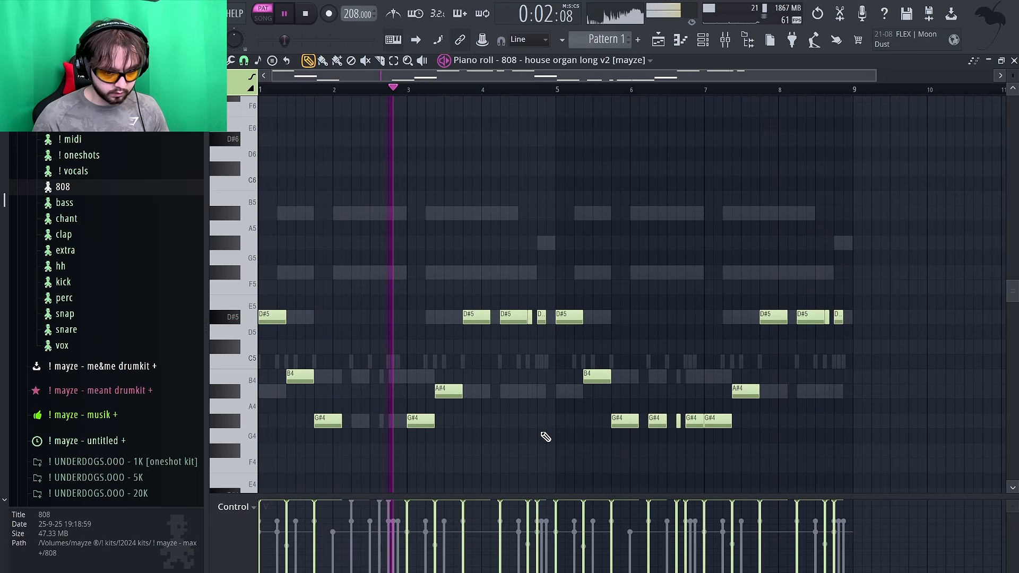
right_click(658, 421)
right_click(679, 420)
right_click(695, 420)
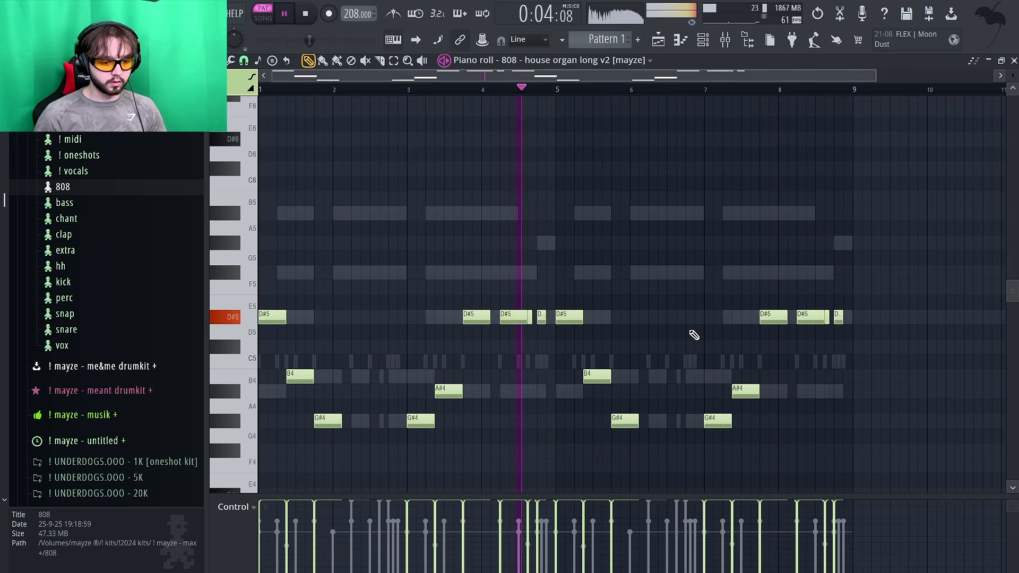
left_click(1014, 61)
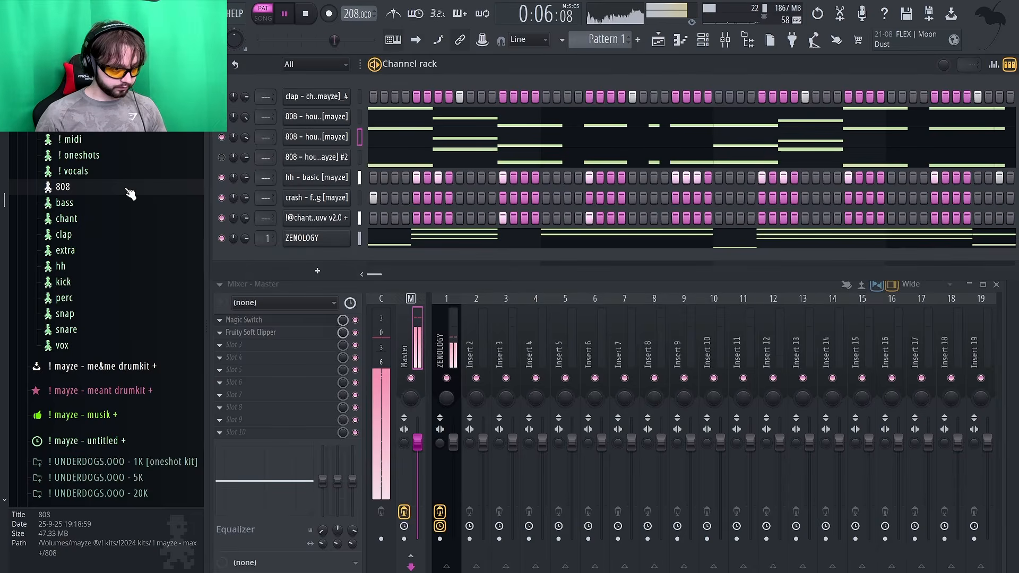
Try 808 - house organ punch v2 on the new 808 channel and replace it with 808 - house organ punch
left_click(111, 188)
left_click(145, 404)
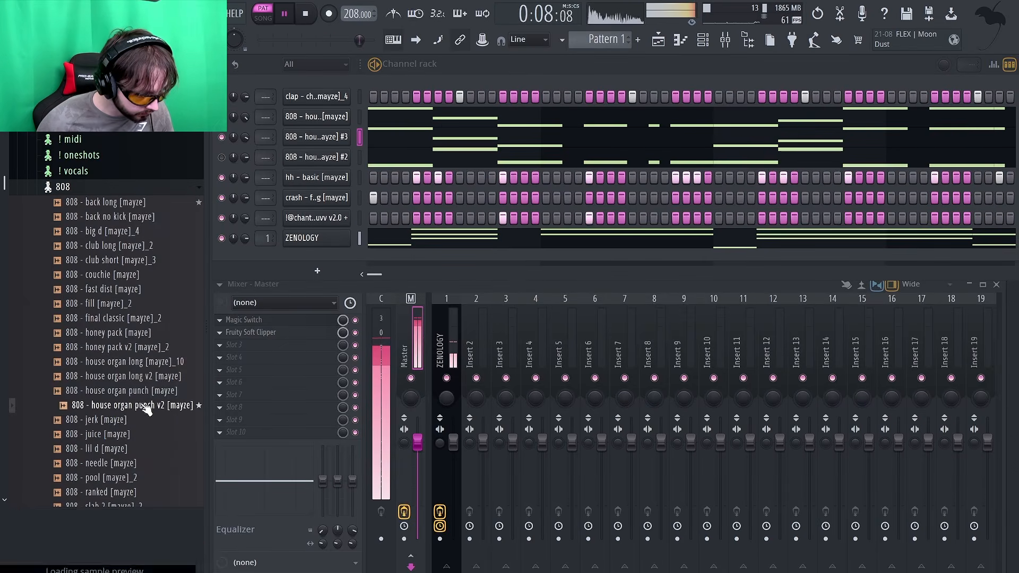
left_click(149, 391)
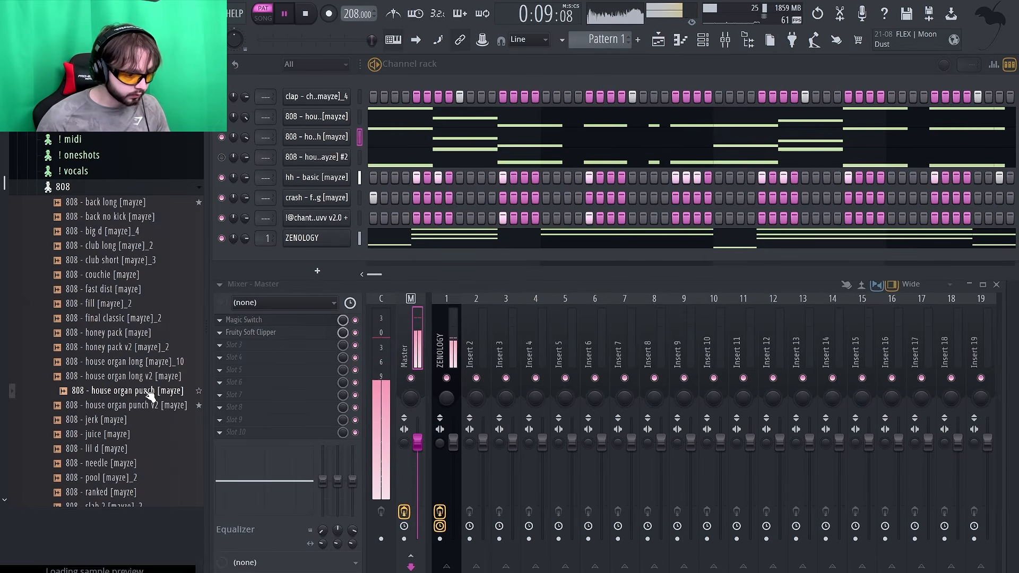
left_click(84, 188)
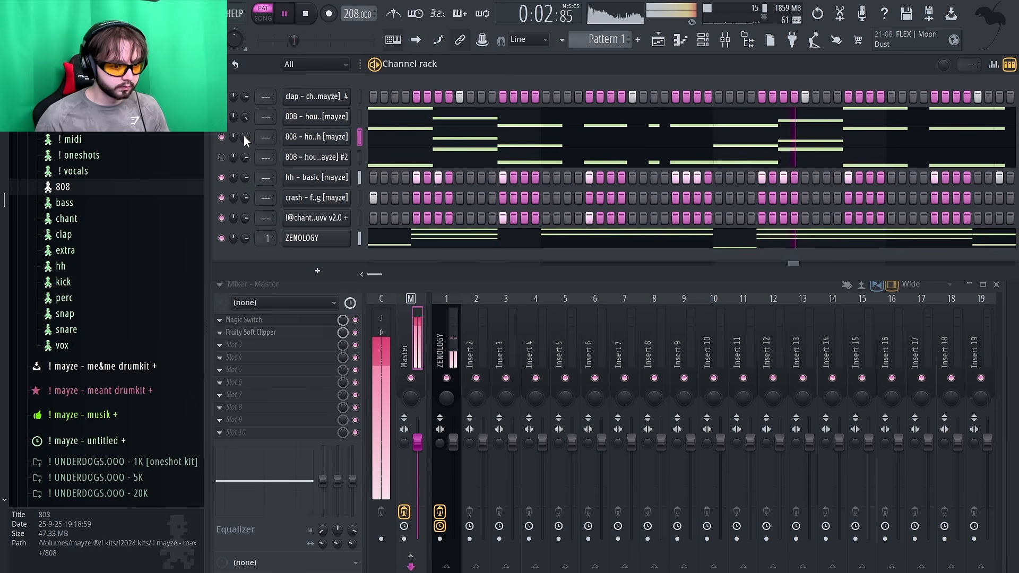
Add kHs Ensemble to the sixth effect slot of the ZENOLOGY mixer track
left_click(359, 239)
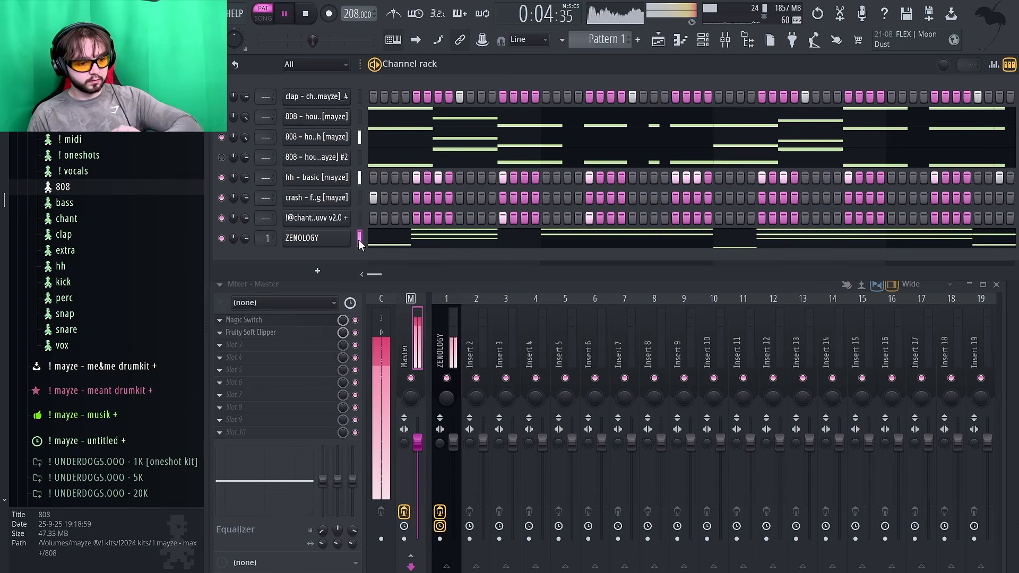
left_click(448, 319)
left_click(296, 383)
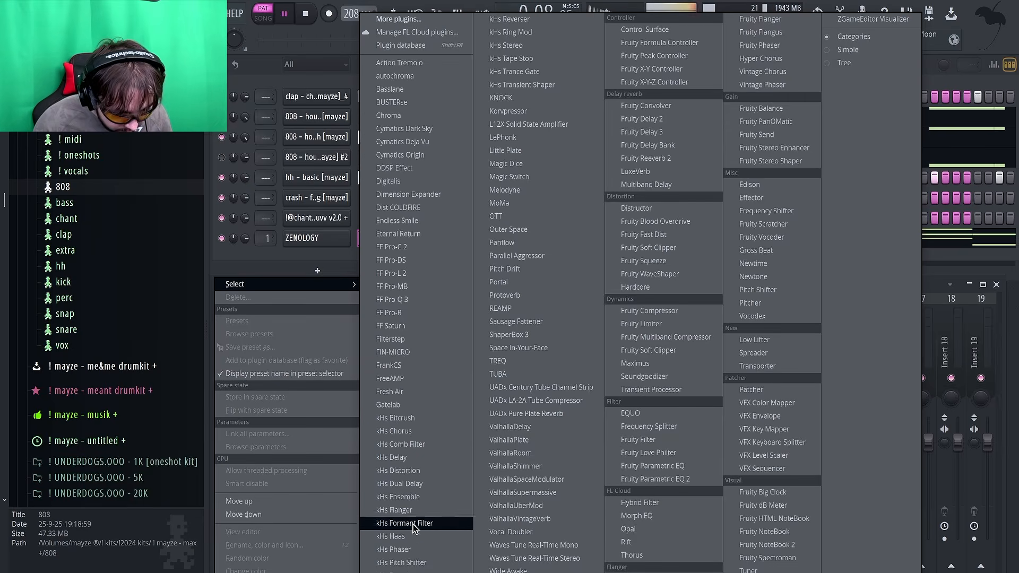
left_click(419, 499)
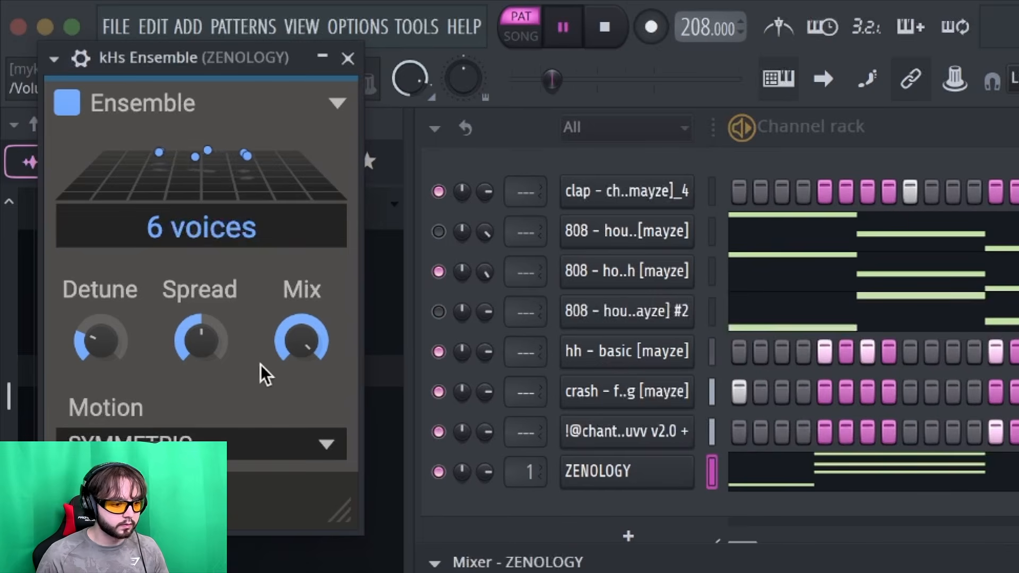
Lower the Ensemble's detune and mix, raise its spread to maximum and close the effect
left_click_drag(202, 340, 201, 374)
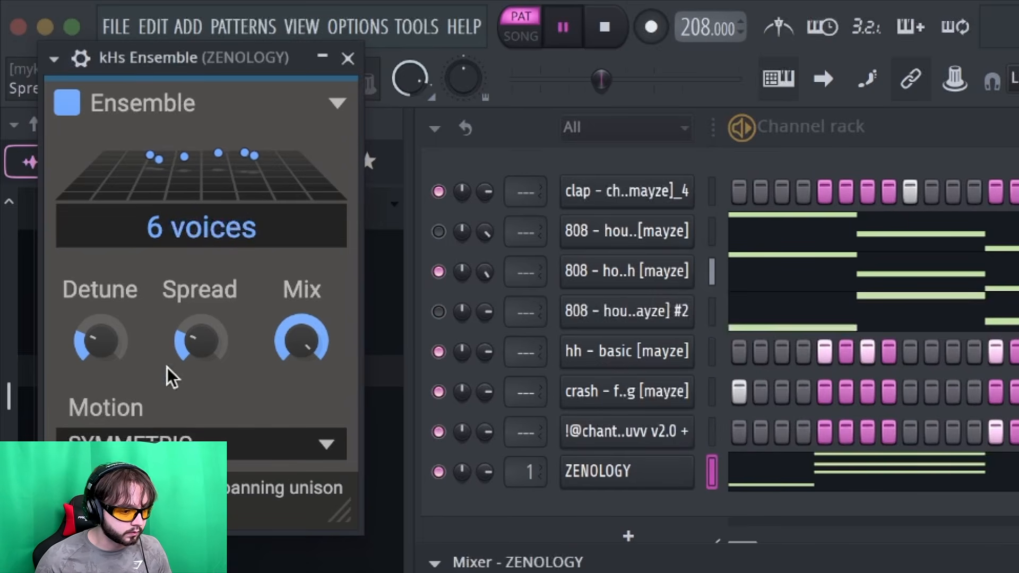
mouse_move(101, 342)
left_mouse_down()
mouse_move(101, 359)
mouse_move(110, 345)
left_mouse_up()
left_click_drag(202, 340, 202, 314)
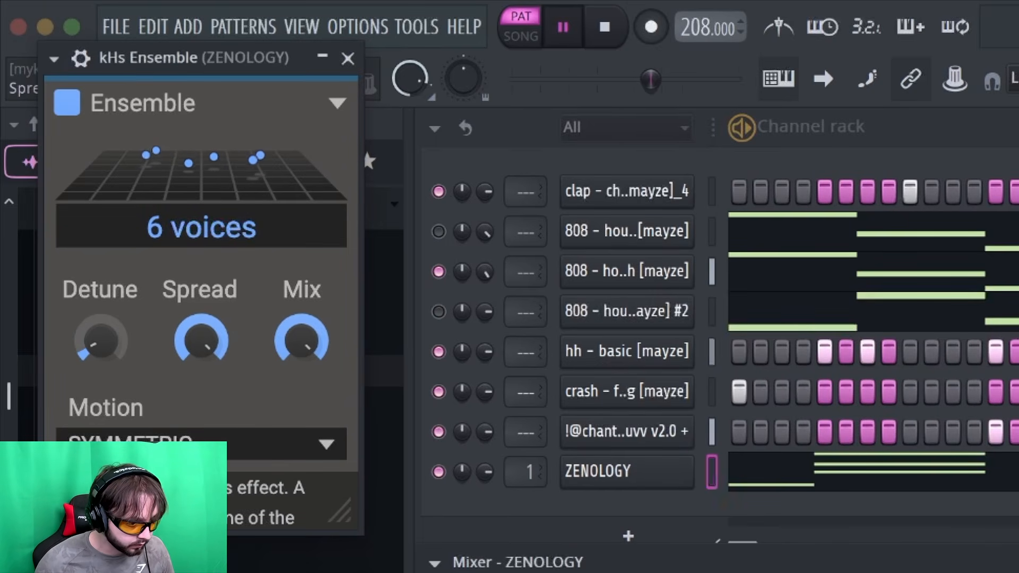
left_click_drag(301, 342, 302, 382)
left_click(347, 59)
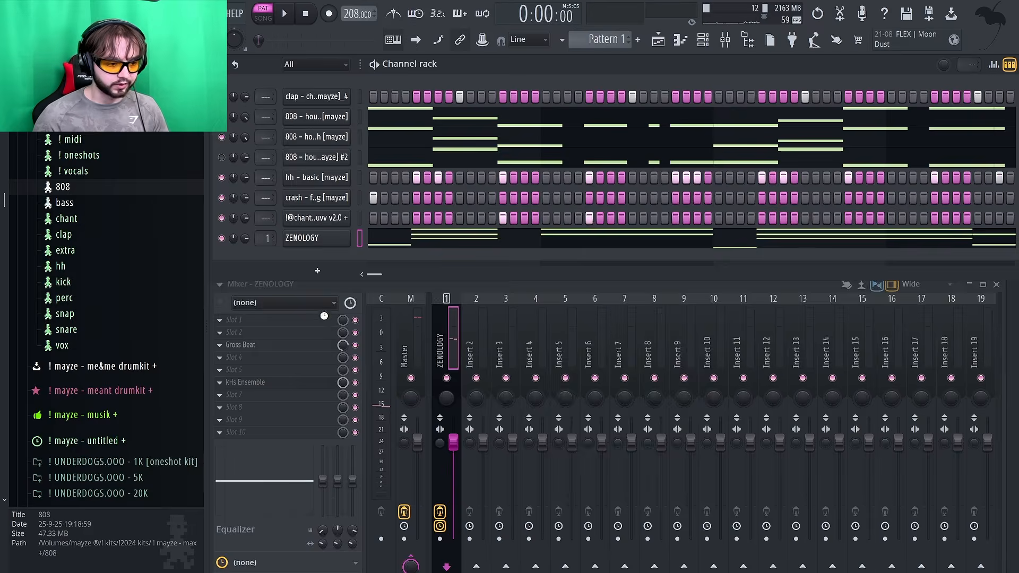
Add a second ZENOLOGY instance and filter its presets to the Clav, Harmonica and E.Bass categories
left_click(683, 174)
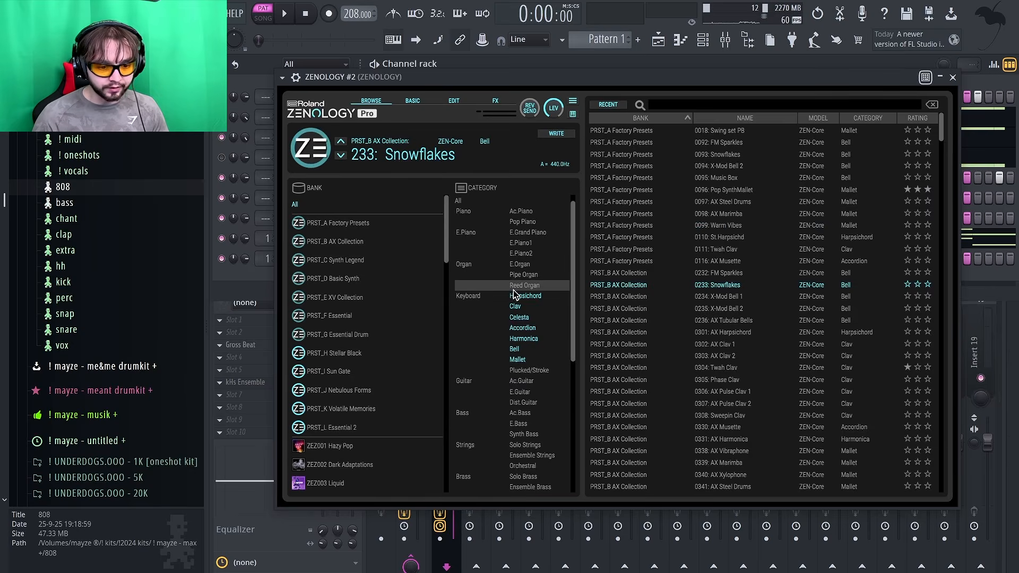
left_click(533, 425, "shift")
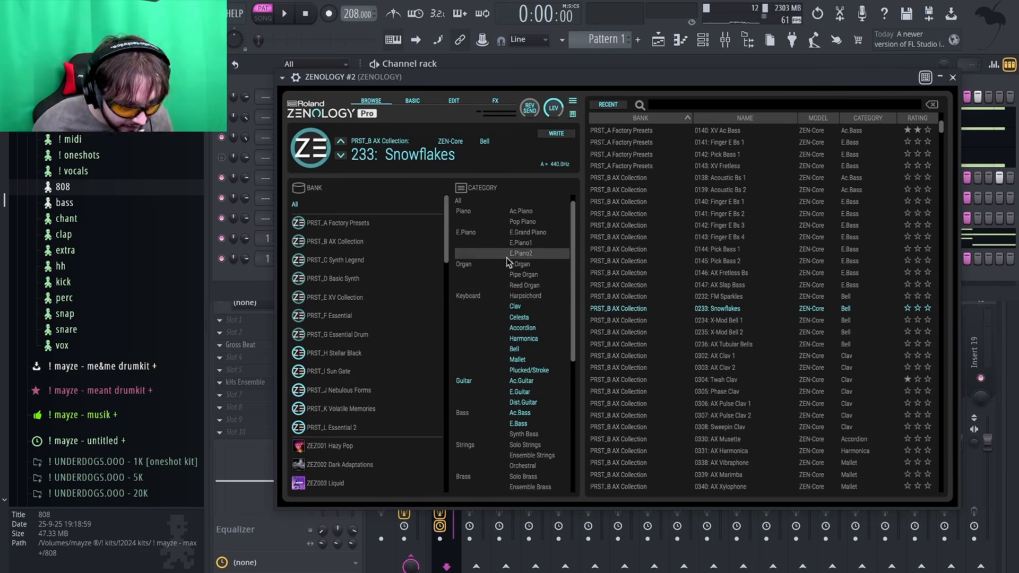
left_click(520, 307)
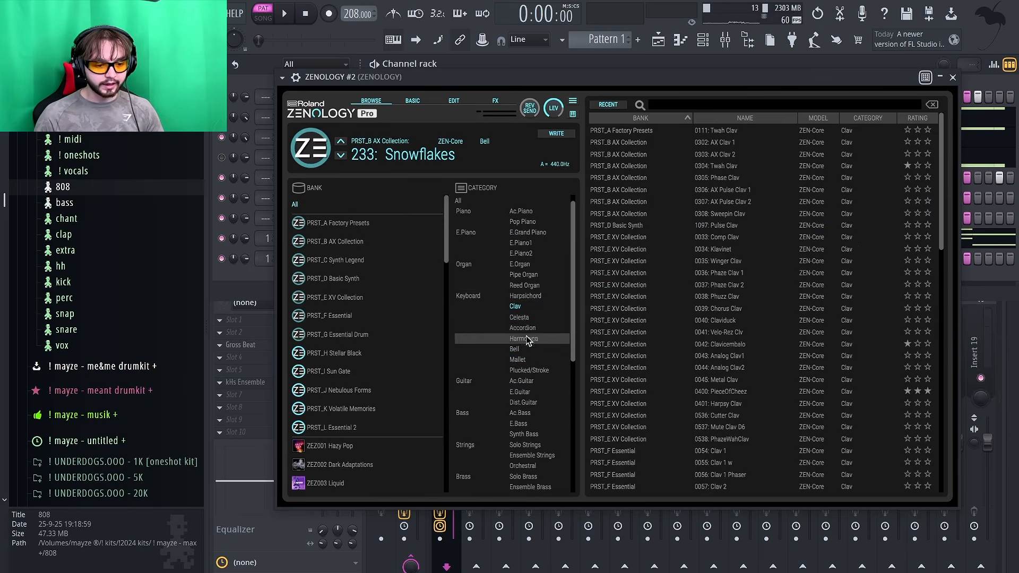
left_click(526, 337, "super")
left_click(523, 423, "super")
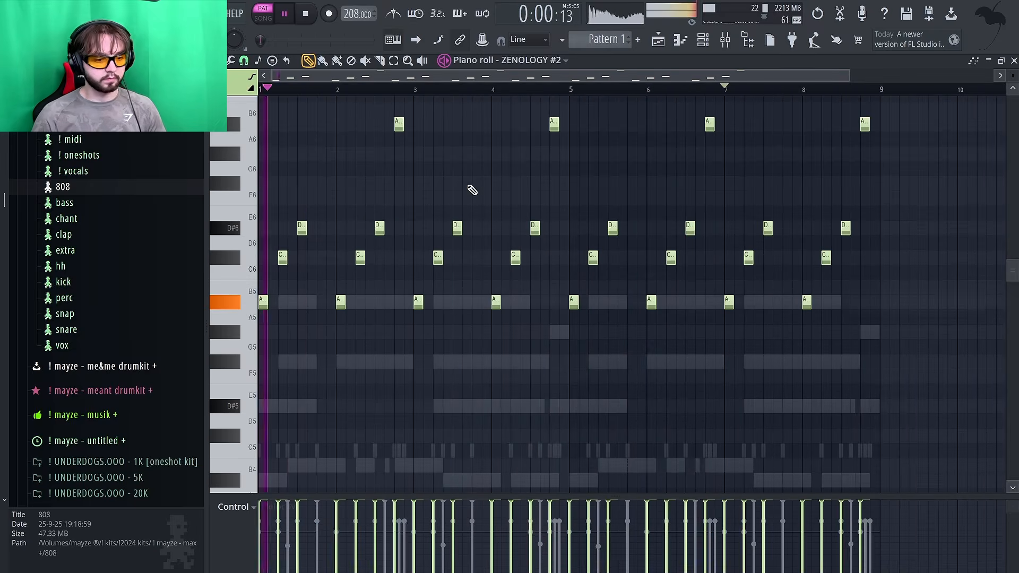
Rework the ZENOLOGY #2 arpeggio around bar 2 with A#5 before the bar, followed by C#6, D#6 and F#6
left_click(477, 198)
right_click(476, 198)
left_click(321, 302)
left_click(339, 258)
right_click(341, 302)
right_click(379, 228)
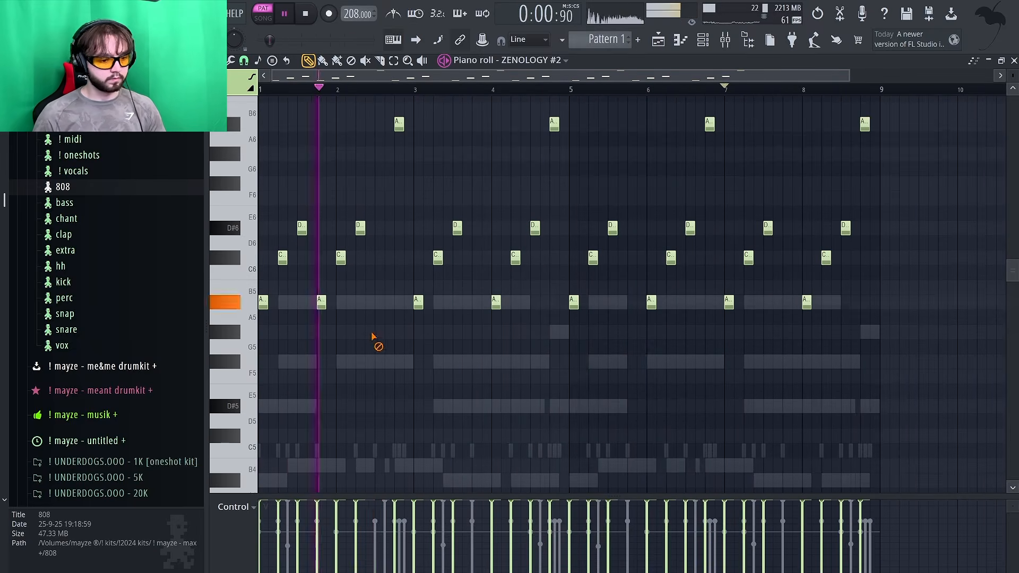
left_click(359, 228)
left_click(379, 184)
Replace bars 5 to 8 with a copy of bars 1 to 4 and delete the A#5 notes just before bars 2 and 6
left_click_drag(571, 101, 871, 313)
key("Delete")
key("ctrl+b")
left_click(899, 337, "ctrl")
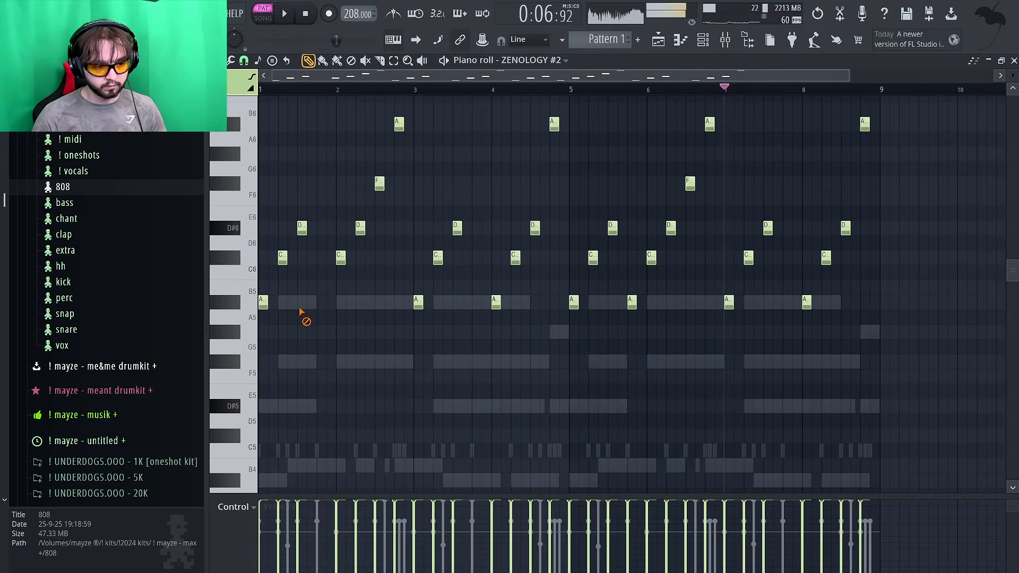
right_click(321, 258)
Transpose all ZENOLOGY #2 notes up one octave
key("ctrl+a")
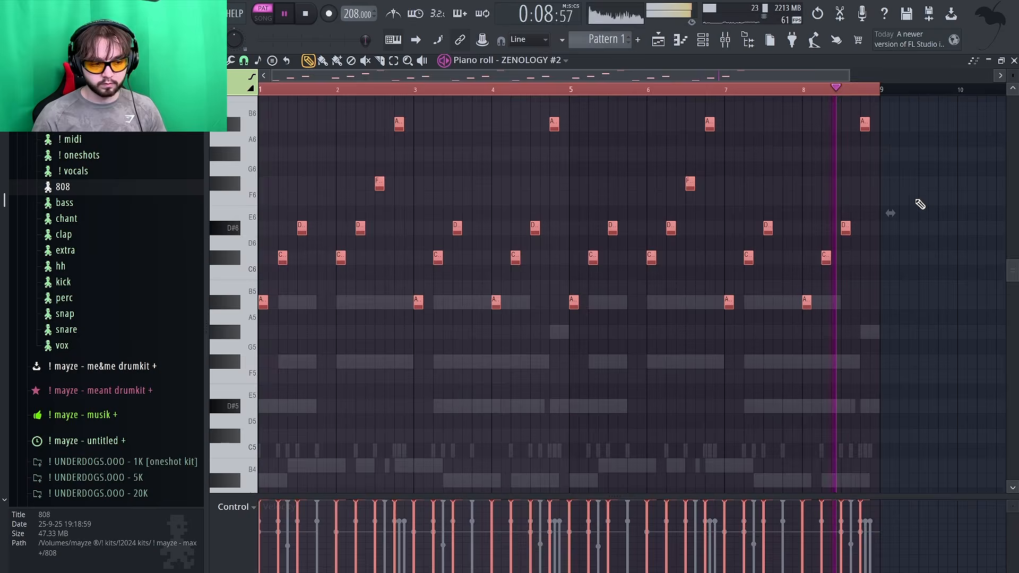
key("ctrl+Up")
scroll(919, 202, "up", 4)
left_click(919, 202, "ctrl")
Lower the A# notes ending bars 2 and 6 by one octave, trying and reverting the same change on bar 8's last note
left_click(866, 154, "ctrl")
key("ctrl+Down")
left_click(400, 154, "ctrl")
key("ctrl+Down")
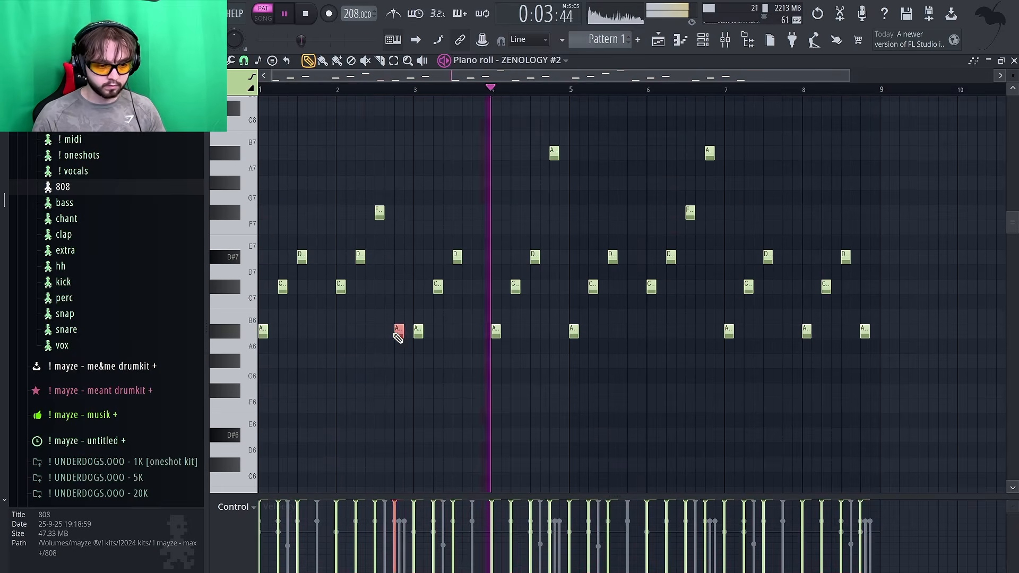
left_click(709, 154, "ctrl")
key("ctrl+Down")
left_click(865, 332, "ctrl")
key("ctrl+Up")
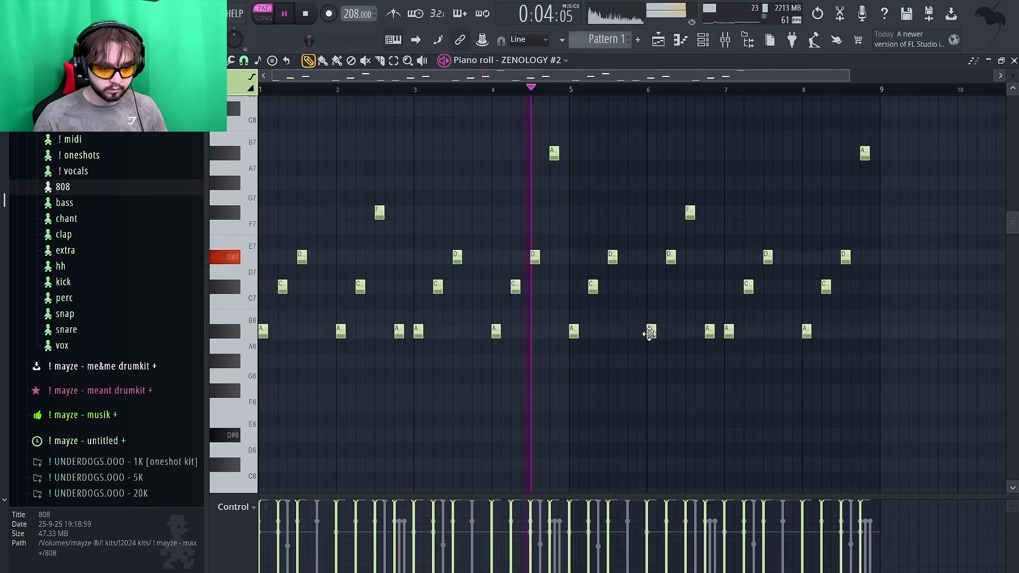
Lower bar 6's second note to C#7 and transpose the whole ZENOLOGY #2 melody down one octave
key("F7")
left_click(431, 268)
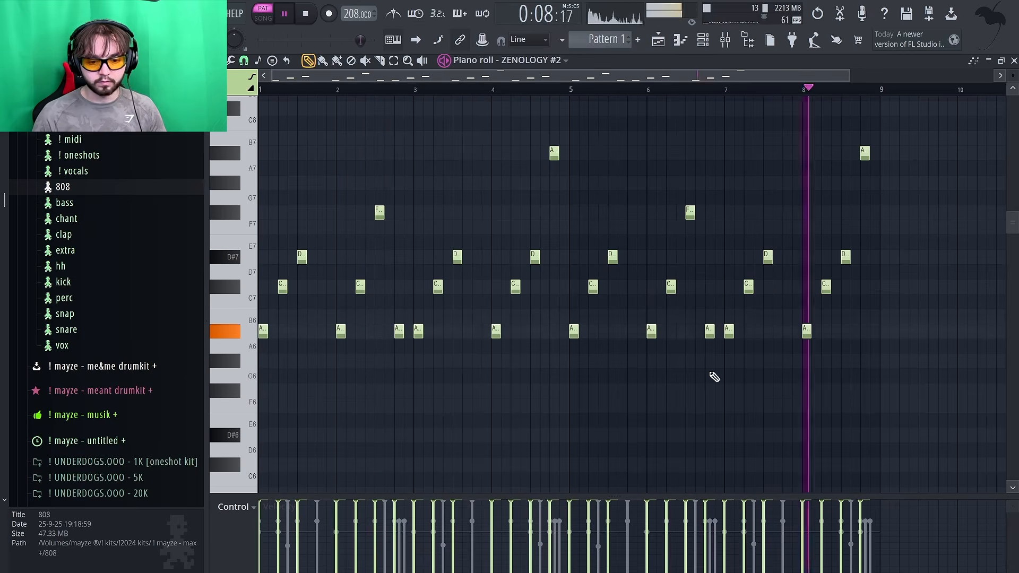
key("ctrl+Down")
scroll(596, 230, "down", 4)
scroll(596, 230, "down", 3)
left_click(380, 182, "ctrl")
key("F7")
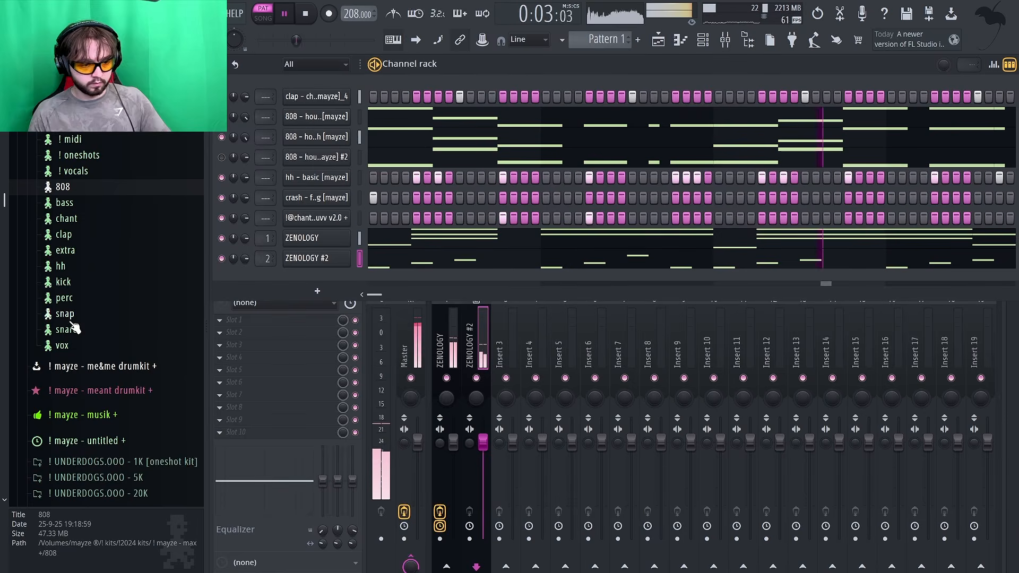
Raise the chant channel's volume and check the ZENOLOGY #2 and ZENOLOGY instrument windows
left_click_drag(245, 218, 244, 204)
left_click(318, 259)
key("Escape")
left_click(319, 239)
key("Escape")
Audition the cloned 808 #2 channel in place of 808 - house organ punch and raise the clone's volume
left_click(221, 137)
left_click(222, 157)
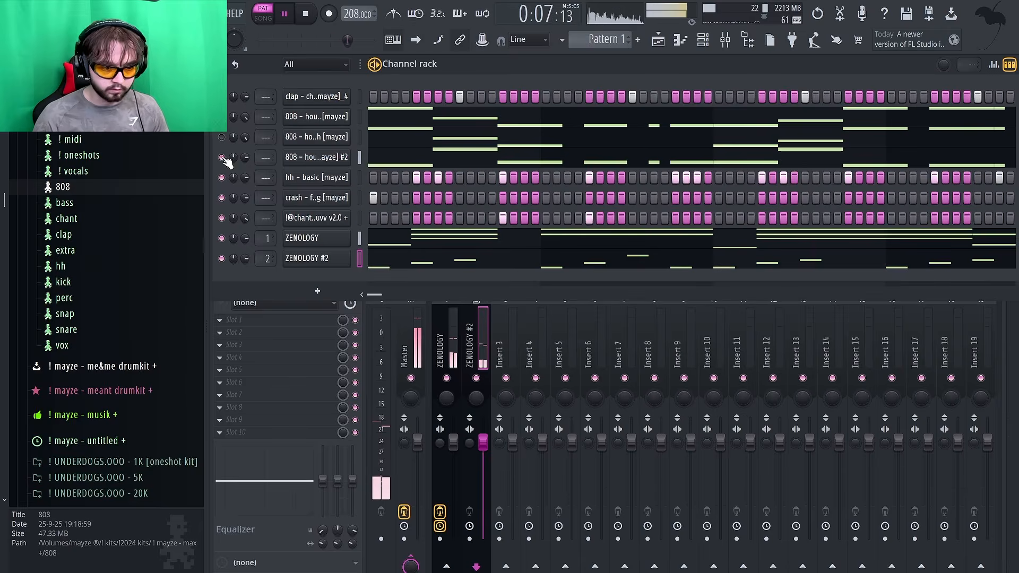
left_click(457, 158)
key("F7")
left_click_drag(244, 157, 245, 149)
key("space")
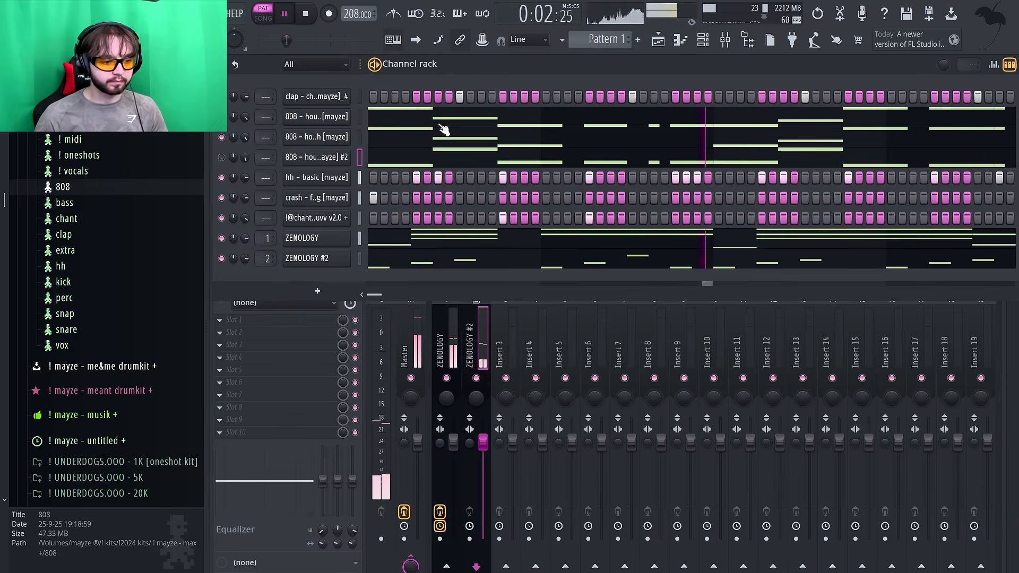
Check the ZENOLOGY #2 and ZENOLOGY instrument windows again and mute the ZENOLOGY #2 channel
left_click(312, 258)
key("Escape")
left_click(313, 238)
key("Escape")
left_click(222, 259)
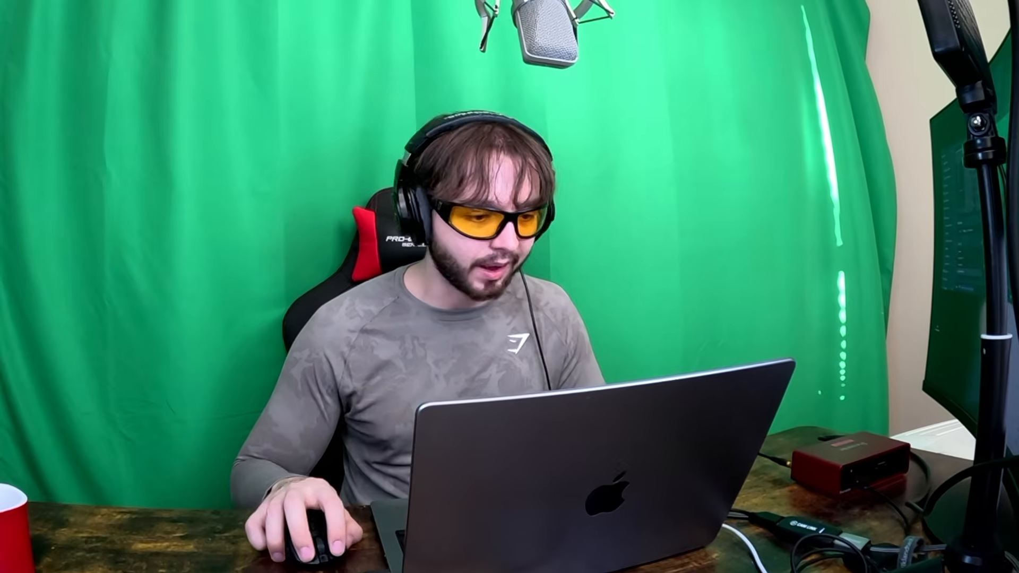
Preview hi-hat folder samples and add oh - attack [mayze]_2 as a channel with hits on steps 5 and 29
left_click(60, 266)
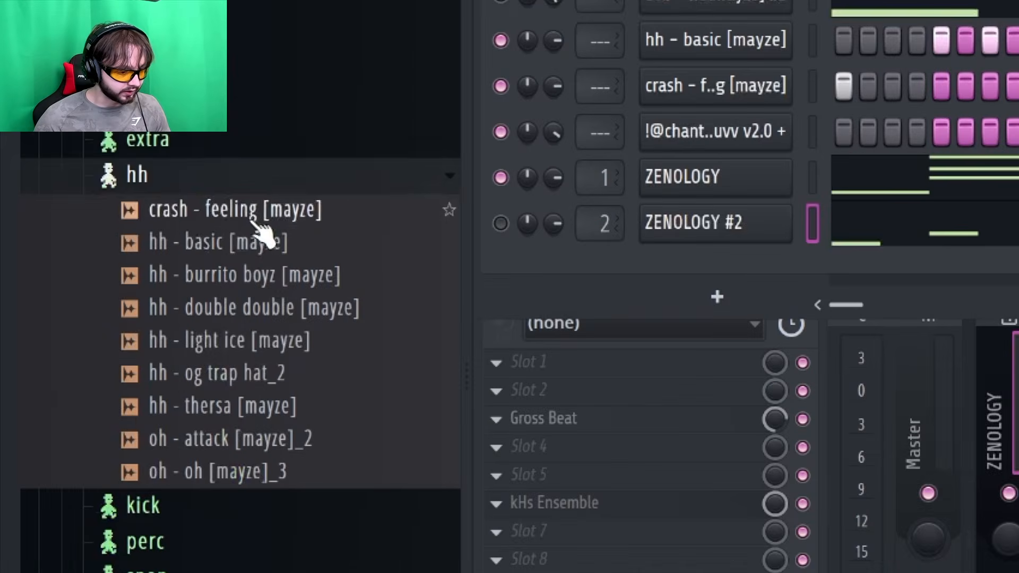
left_click(113, 254)
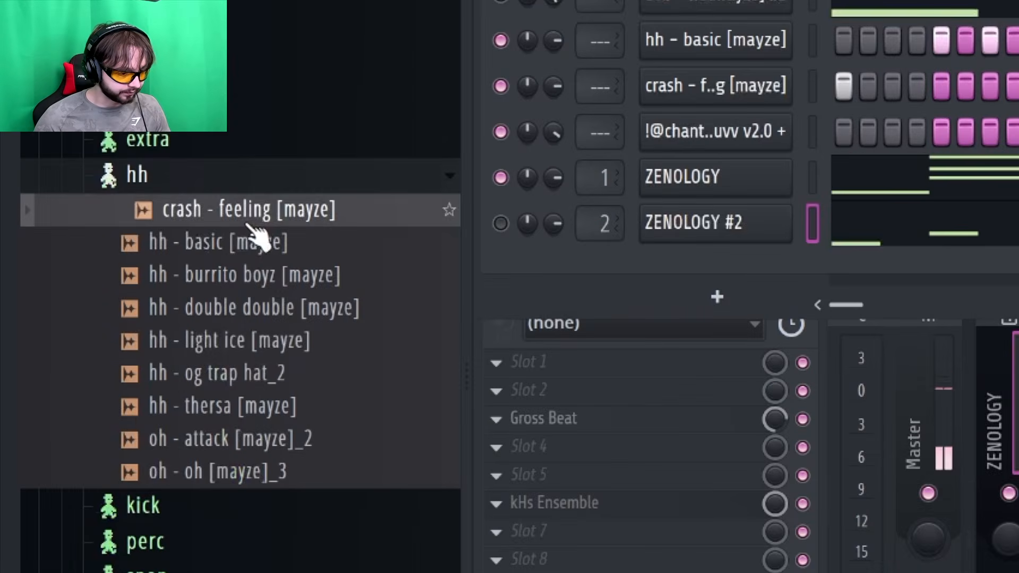
left_click(109, 312)
left_click(111, 340)
left_click(268, 451)
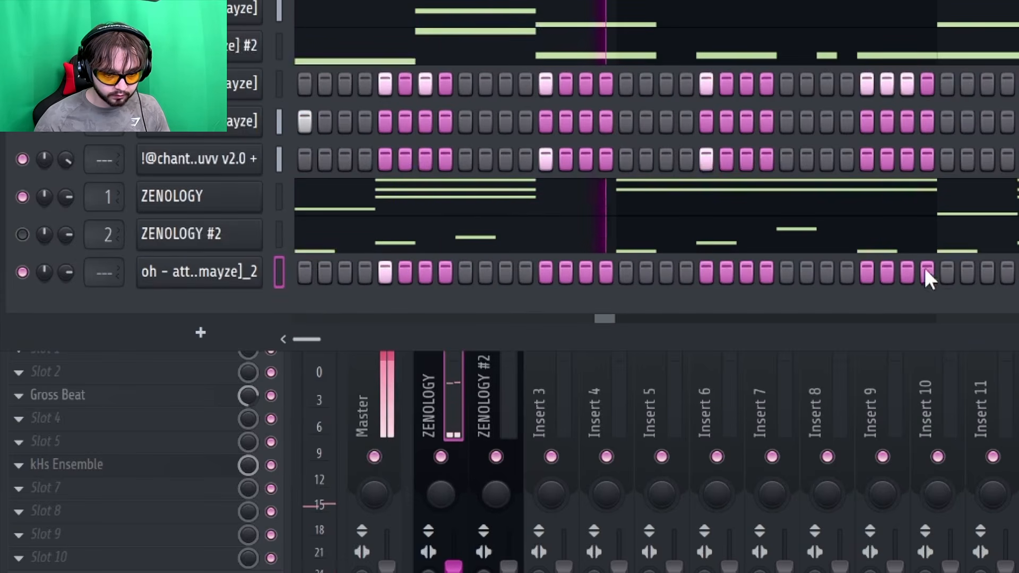
left_click(869, 271)
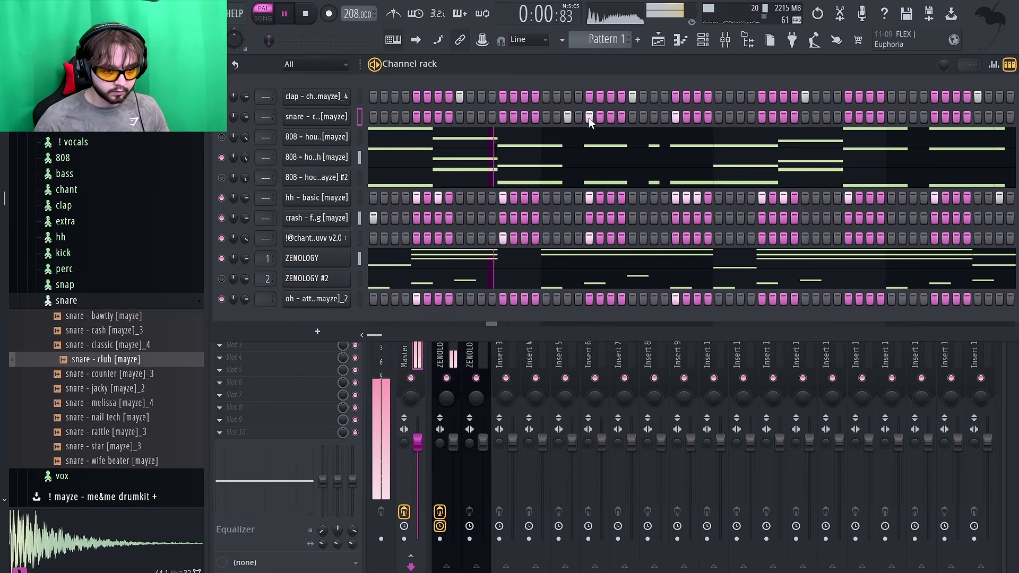
Complete the snare - club pattern from step 51, repeat it over bars 5 to 8, and delete the hits late in bars 2 and 6
left_click(913, 116)
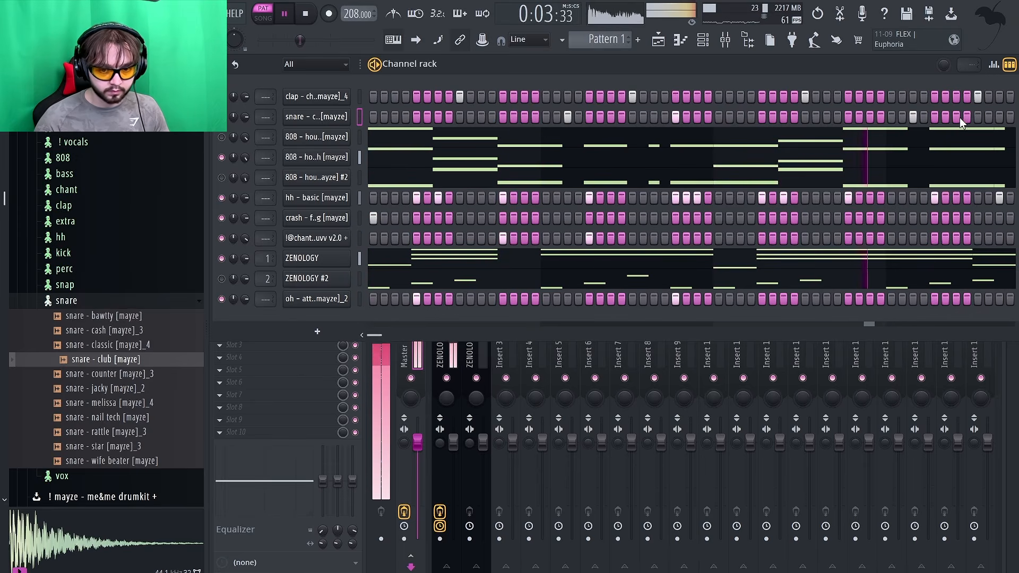
left_click(681, 41)
left_click_drag(574, 91, 881, 90)
left_click(731, 190)
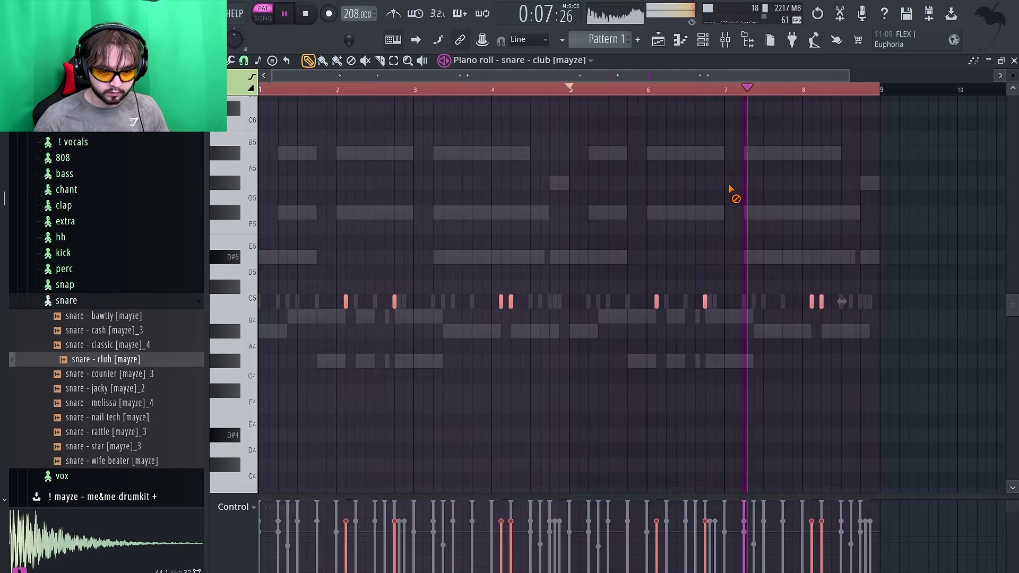
right_click(705, 302)
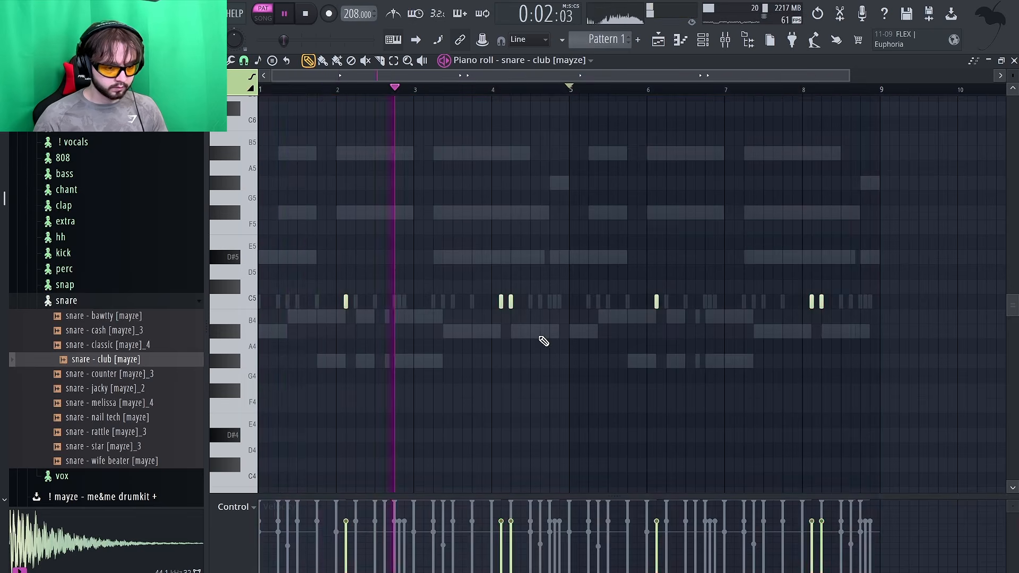
Raise the 808 - house organ punch notes below D#5 by one octave
scroll(515, 318, "up", 2)
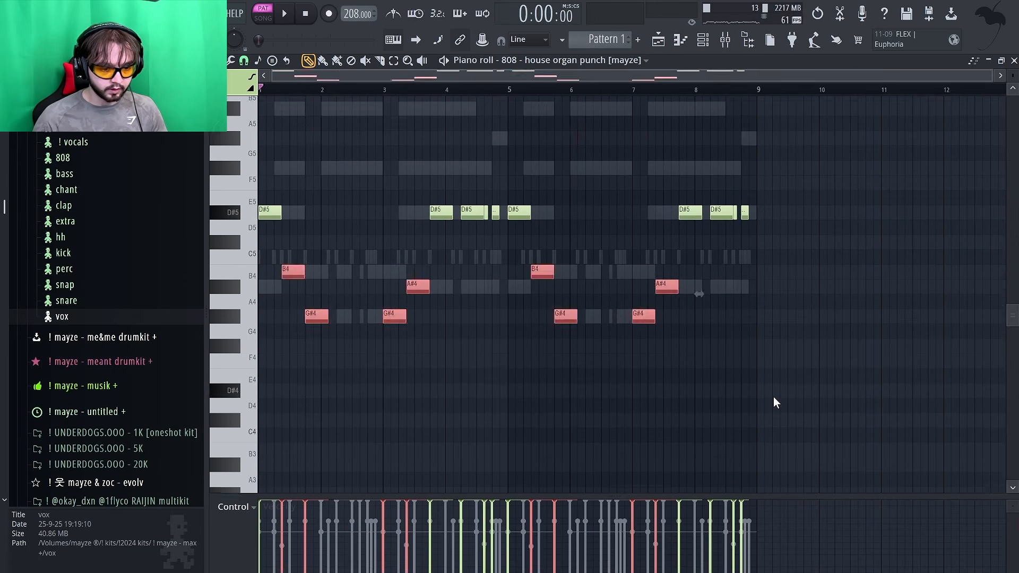
scroll(773, 396, "up", 1)
scroll(795, 343, "up", 3)
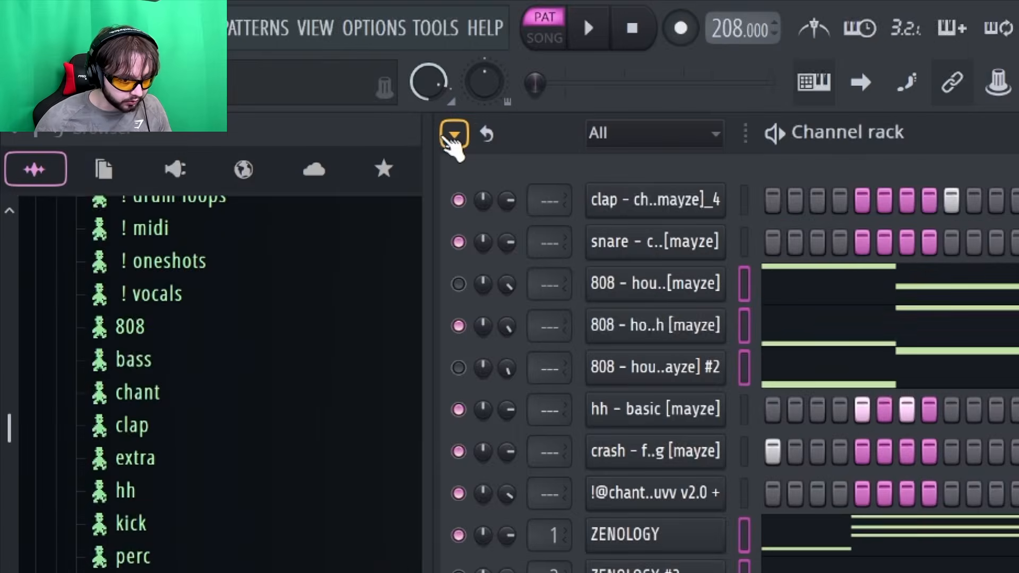
Transpose the selected 808 and ZENOLOGY channels down 4 semitones and set the piano roll's scale root note to B
left_click(242, 61)
left_click(537, 385)
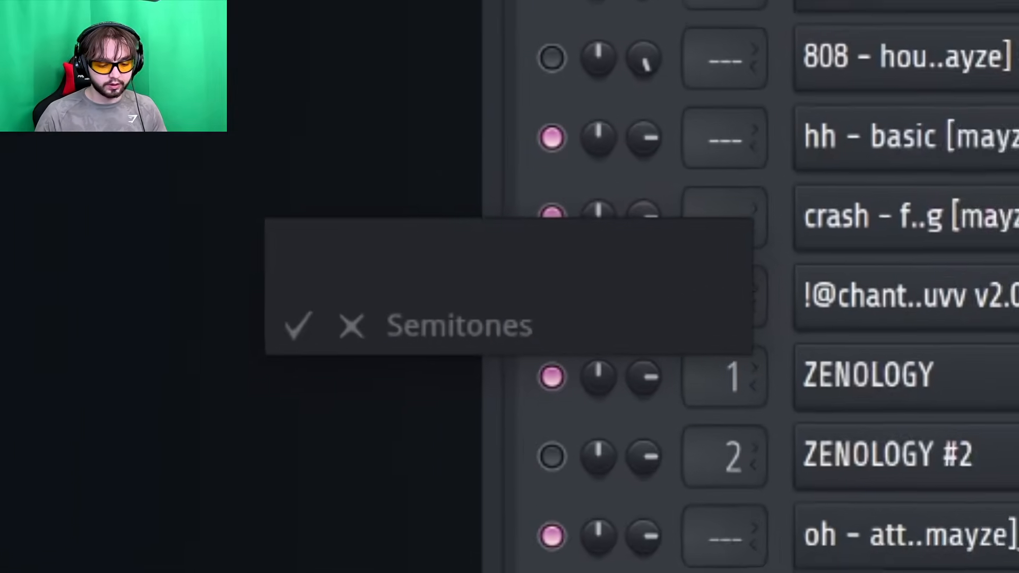
type("-12")
key("Return")
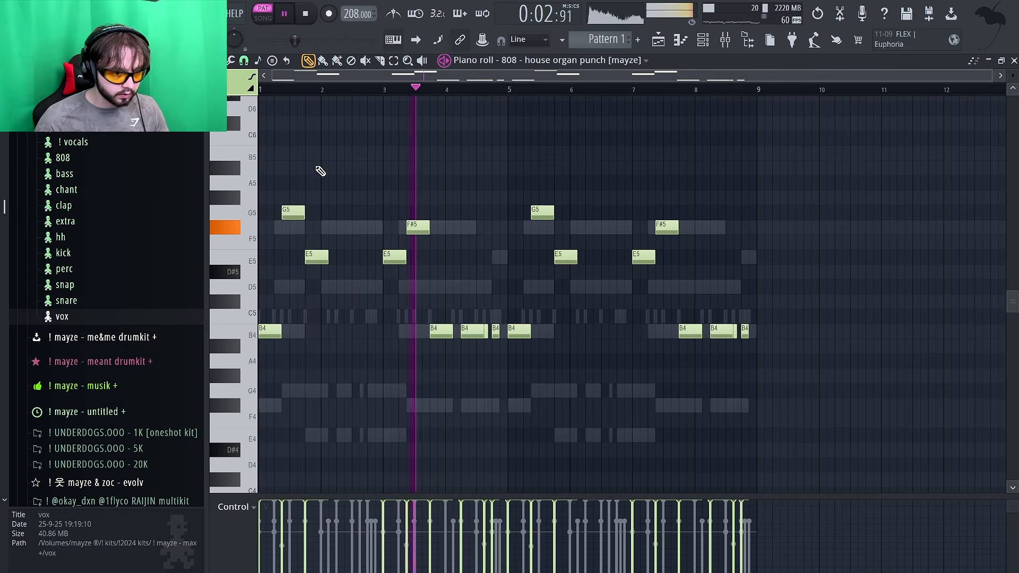
left_click(272, 60)
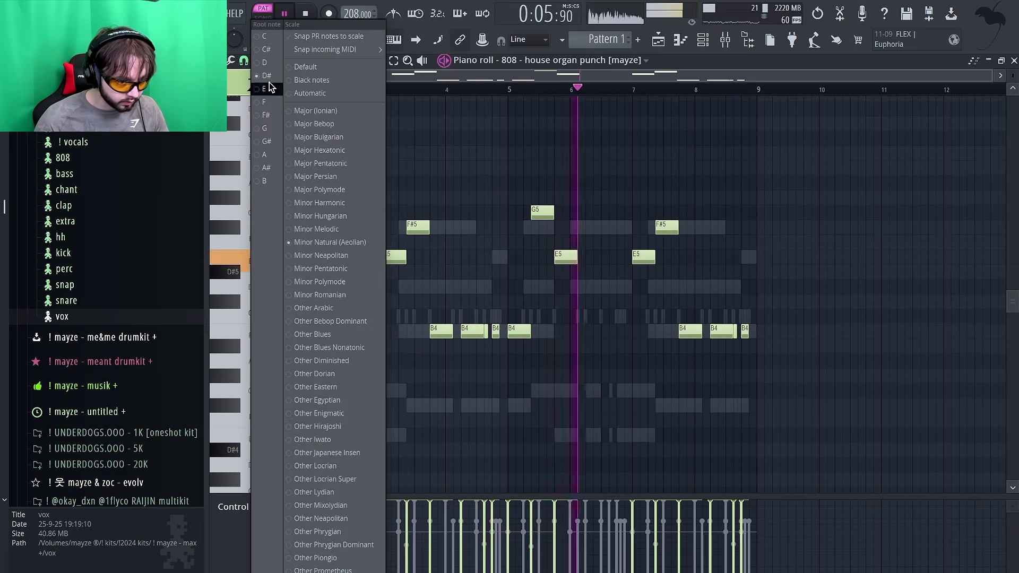
left_click(474, 149)
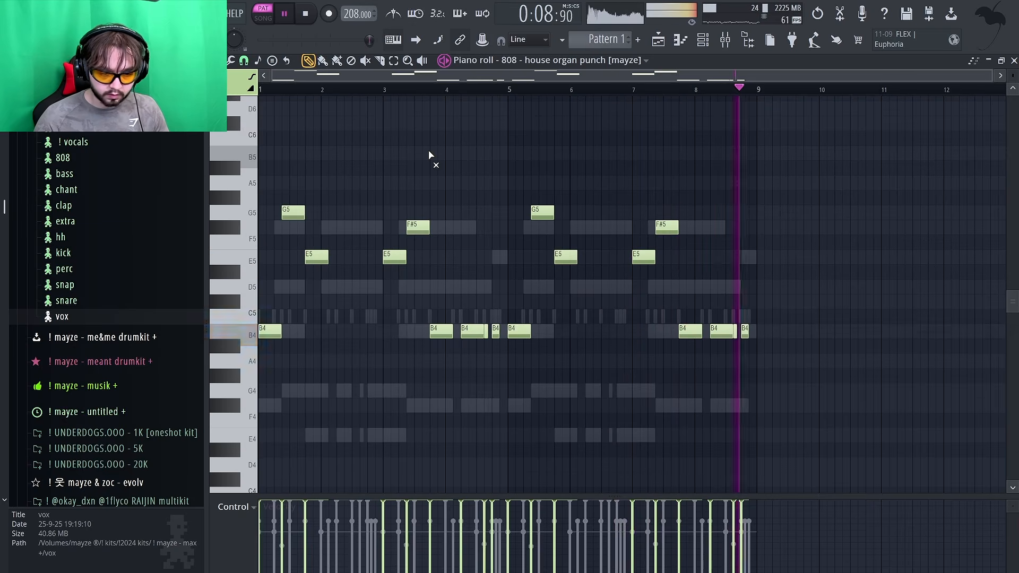
Raise the 808 - house organ punch line's first note to B5 and rewrite both halves' middle notes as F#5, G5, G5 and E5
key("super+z")
key("super+a")
key("super+d")
left_click_drag(296, 310, 259, 345)
key("super+Up")
key("space")
key("space")
key("super+d")
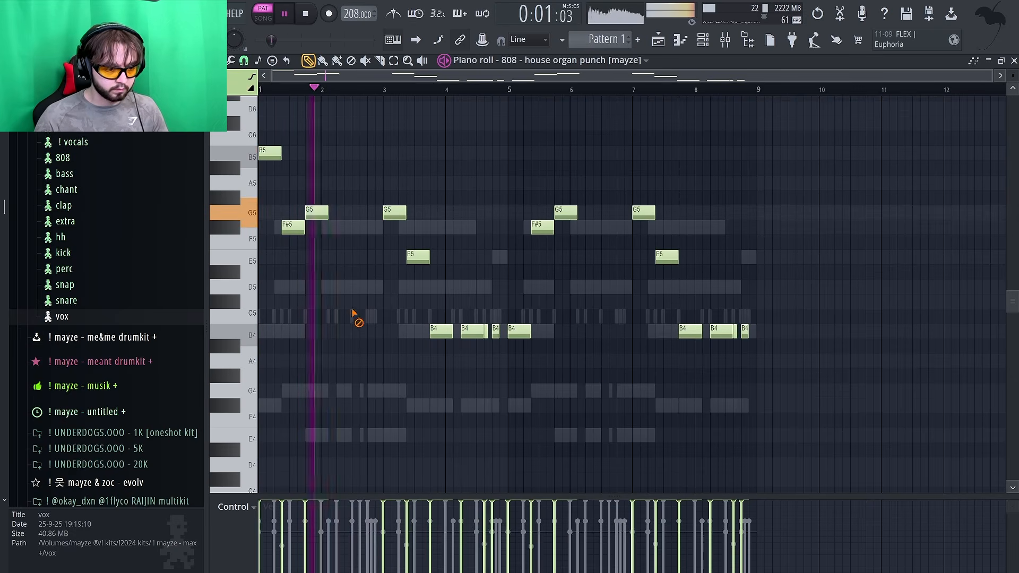
Raise all remaining B4 notes of the 808 - house organ punch line to B5
left_click_drag(391, 330, 790, 353)
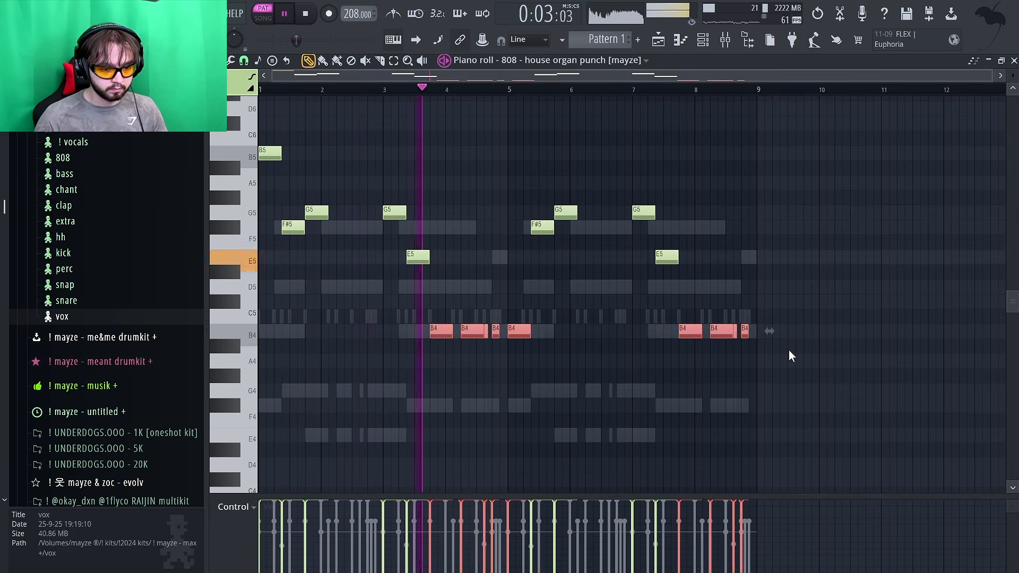
key("super+Up")
key("super+a")
key("super+d")
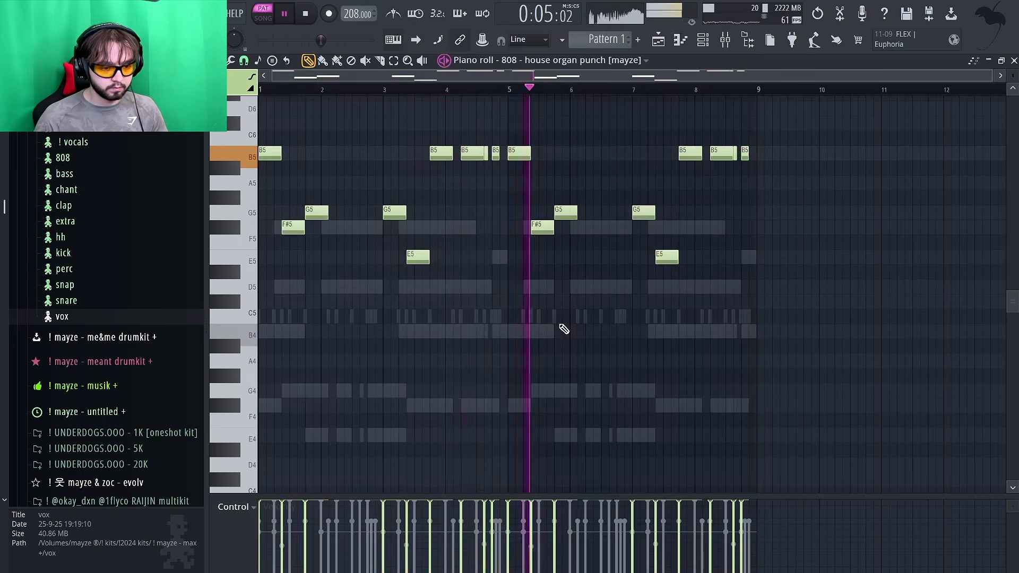
key("super+a")
key("super+d")
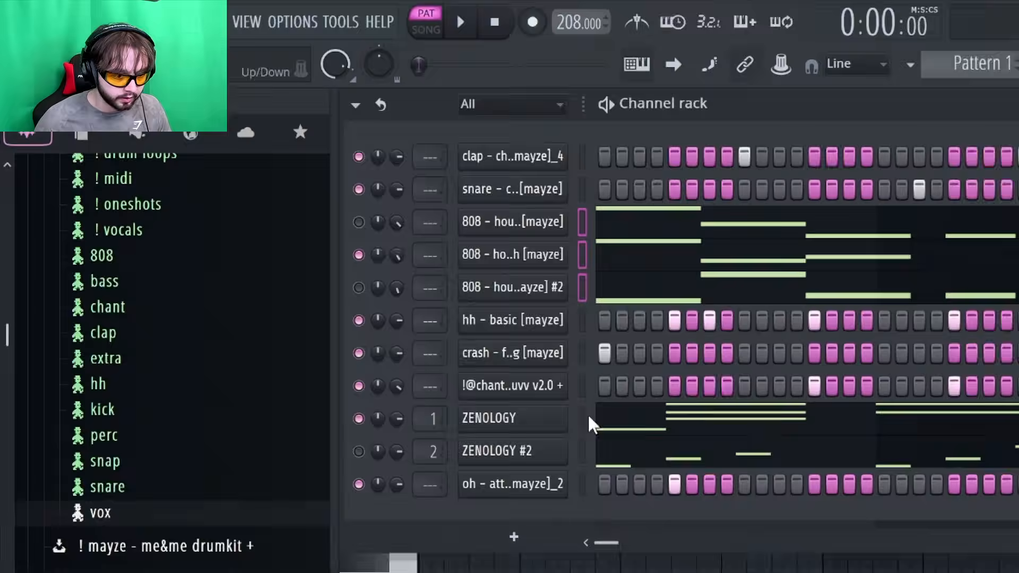
Transpose the selected 808 and ZENOLOGY channels down 3 semitones and close the piano roll
left_click(221, 64)
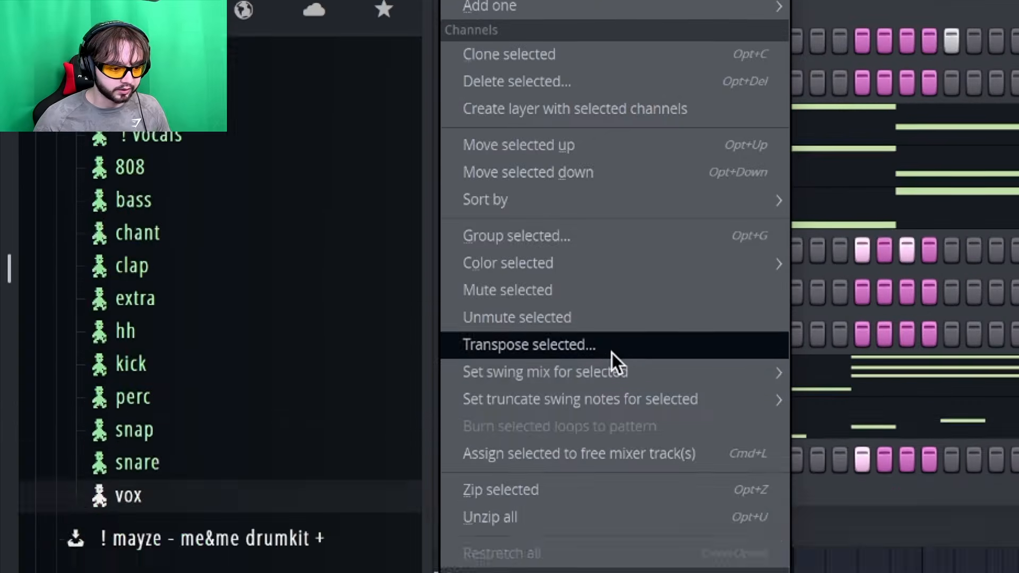
left_click(613, 353)
type("-3")
key("Return")
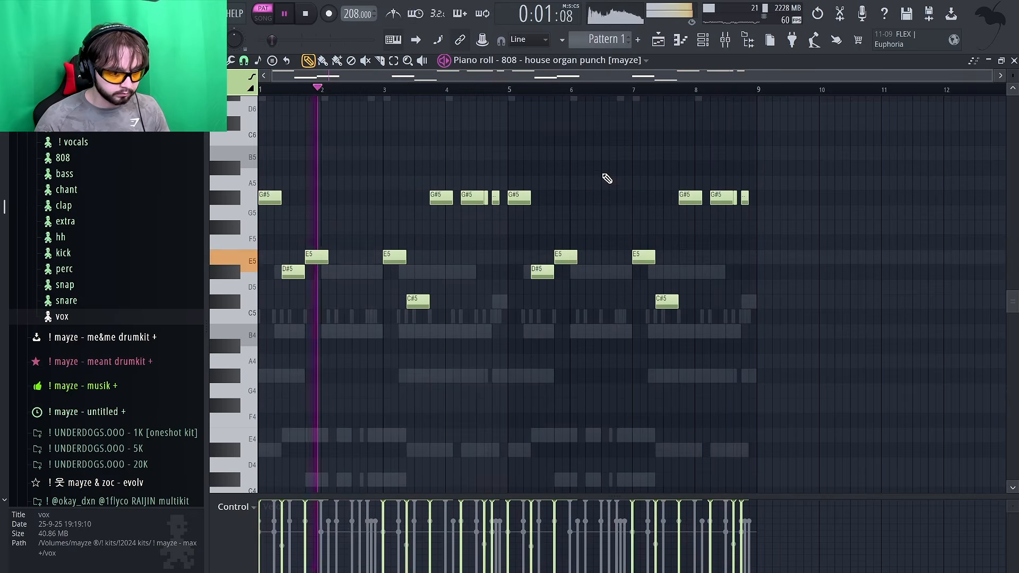
left_click(1014, 61)
left_click(736, 39)
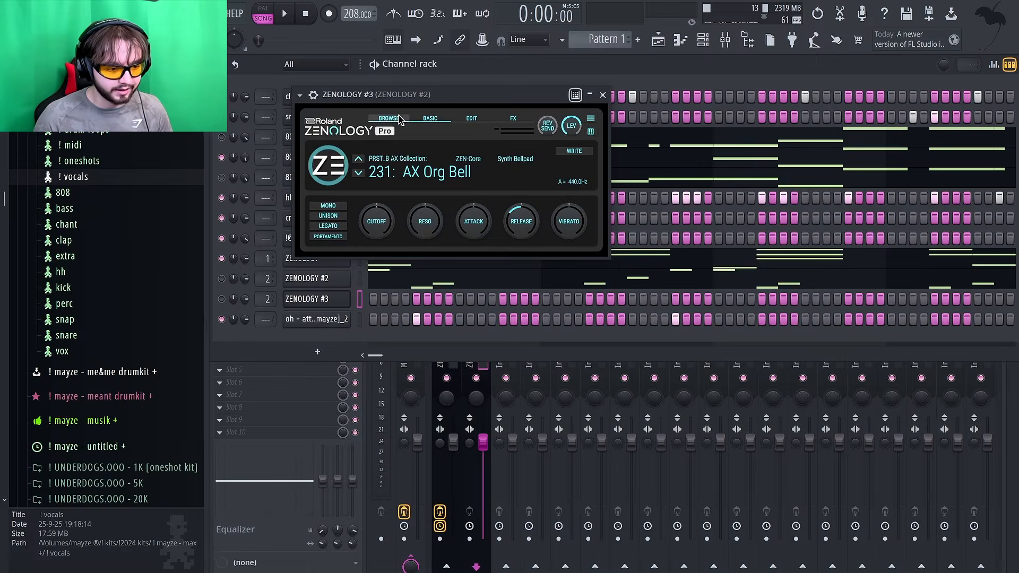
Browse ZENOLOGY #3's presets and start its melody in bar 1 with D#6, D#5, F#5, G#5 and D#5
left_click(399, 117)
left_click(637, 374)
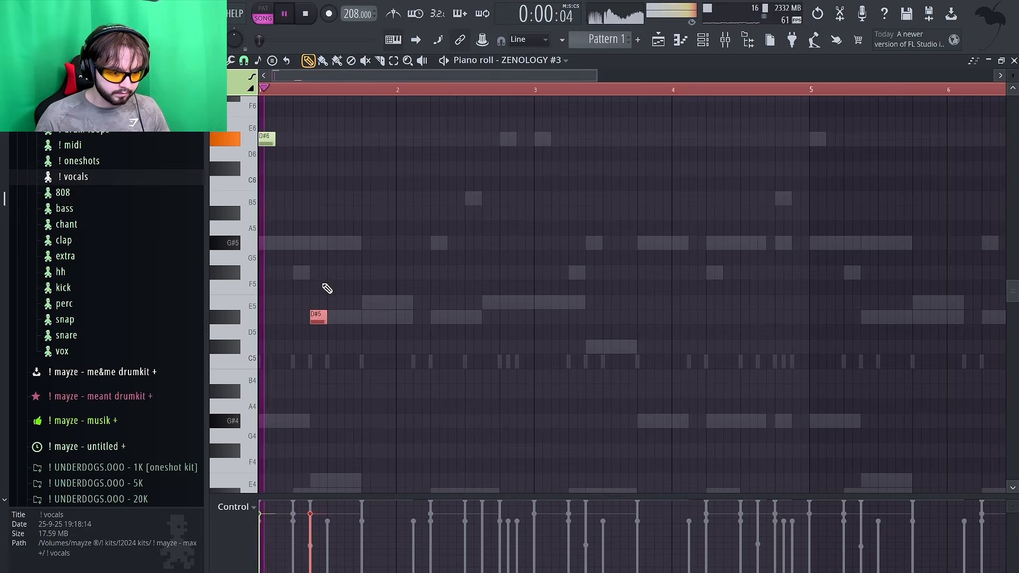
left_click(325, 272)
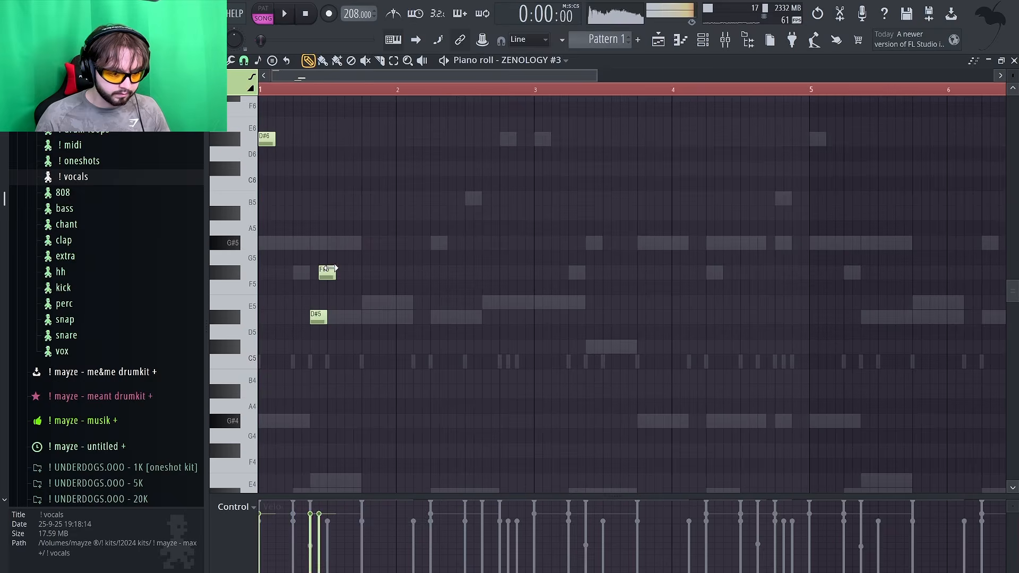
left_click(333, 243)
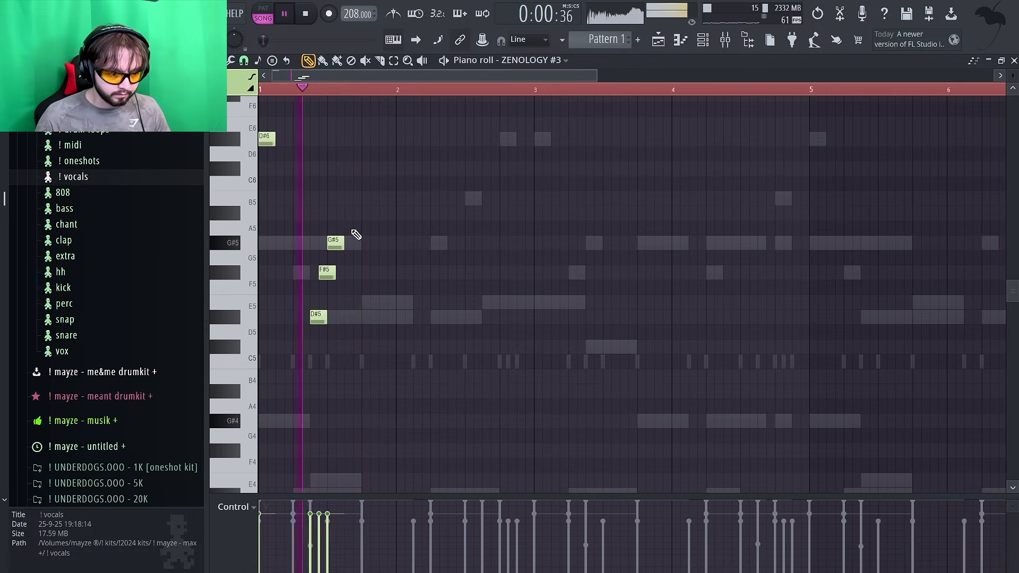
left_click(366, 317)
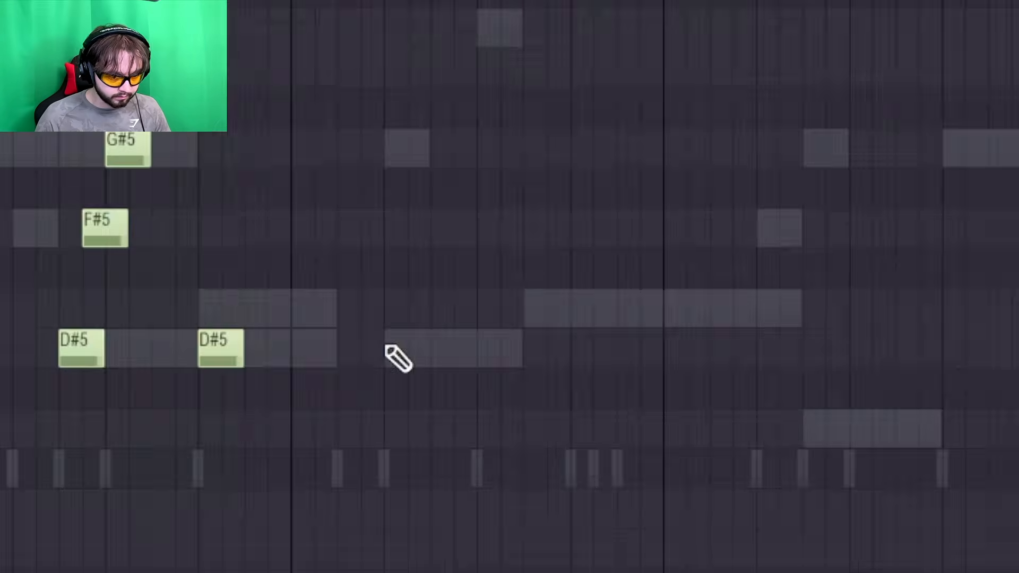
Continue the melody with D#, E, F# and G# in bar 2 and G# and A# opening bar 3, raising it one octave
left_click(536, 149)
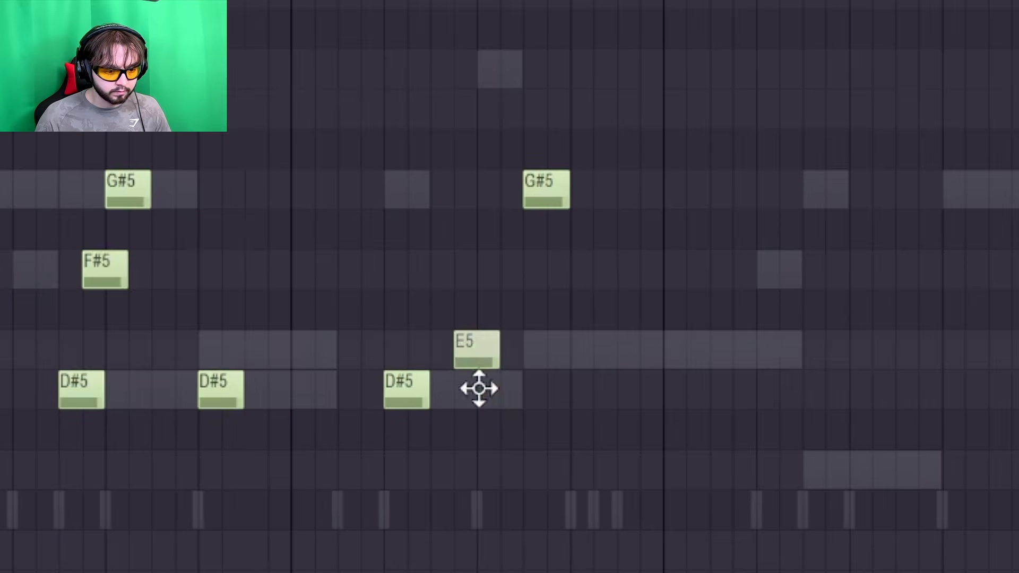
left_click_drag(466, 317, 477, 297)
left_click_drag(540, 186, 588, 185)
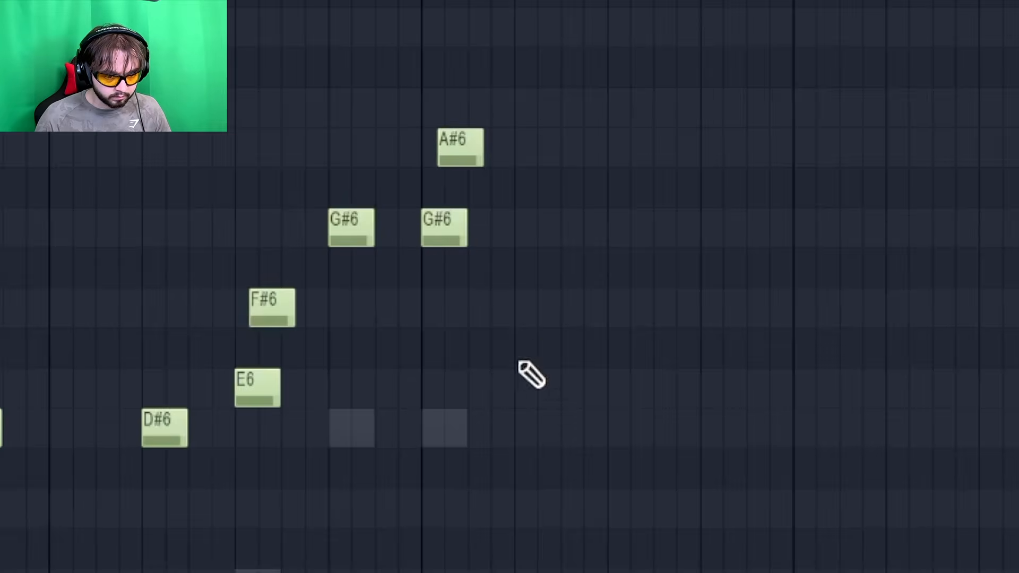
Add a D#6 note after bar 3's A#6 and an overlapping D#6 and F#6 pair near the end of bar 3
left_click_drag(512, 379, 518, 427)
left_click(699, 426)
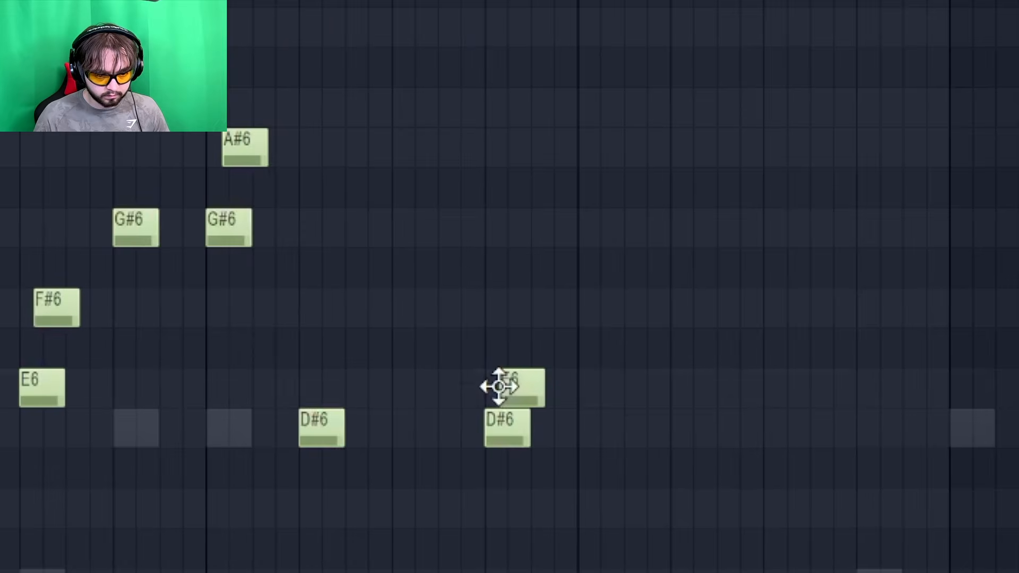
left_click_drag(590, 378, 588, 282)
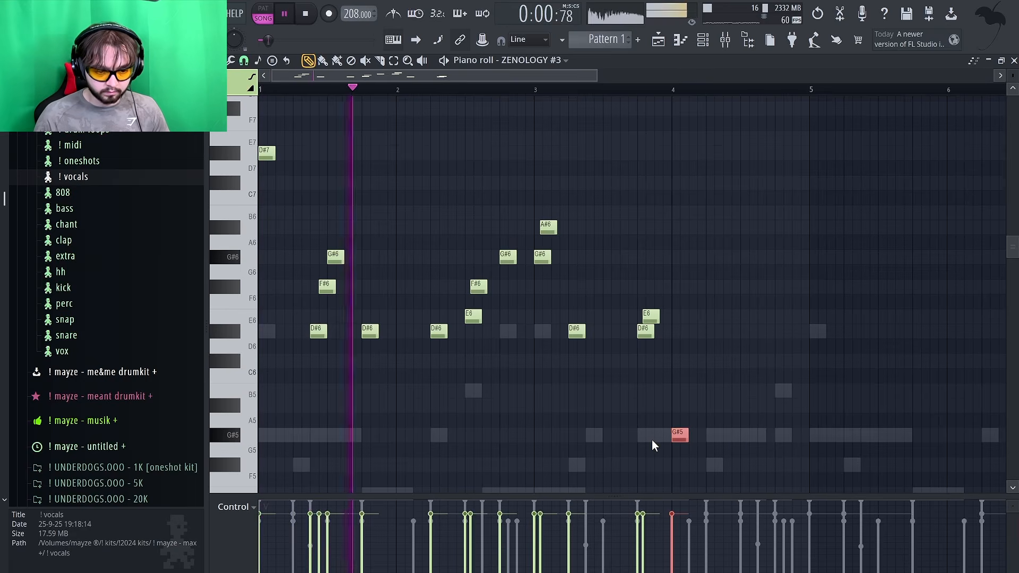
key("ctrl+Up")
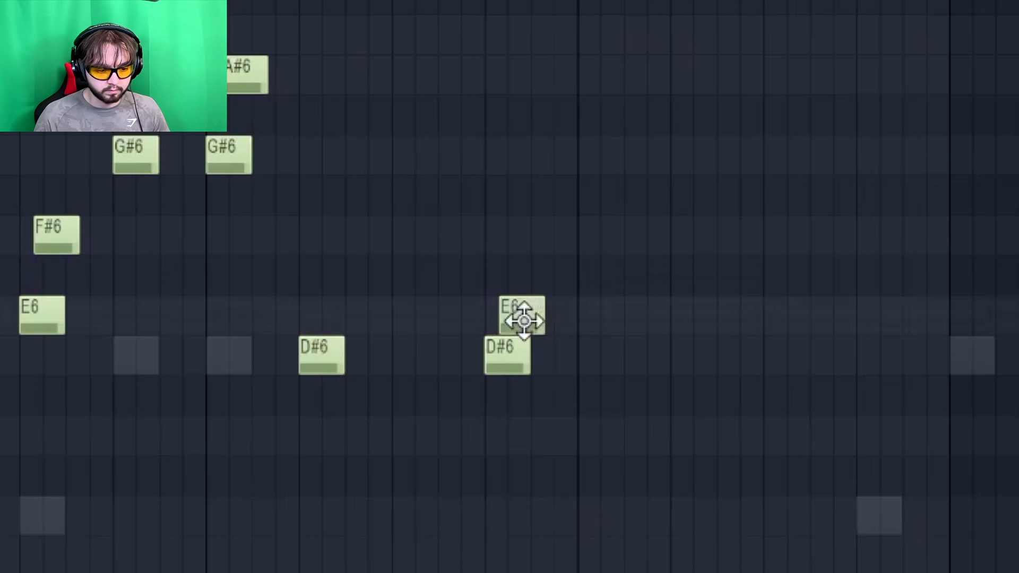
left_click_drag(524, 320, 505, 208)
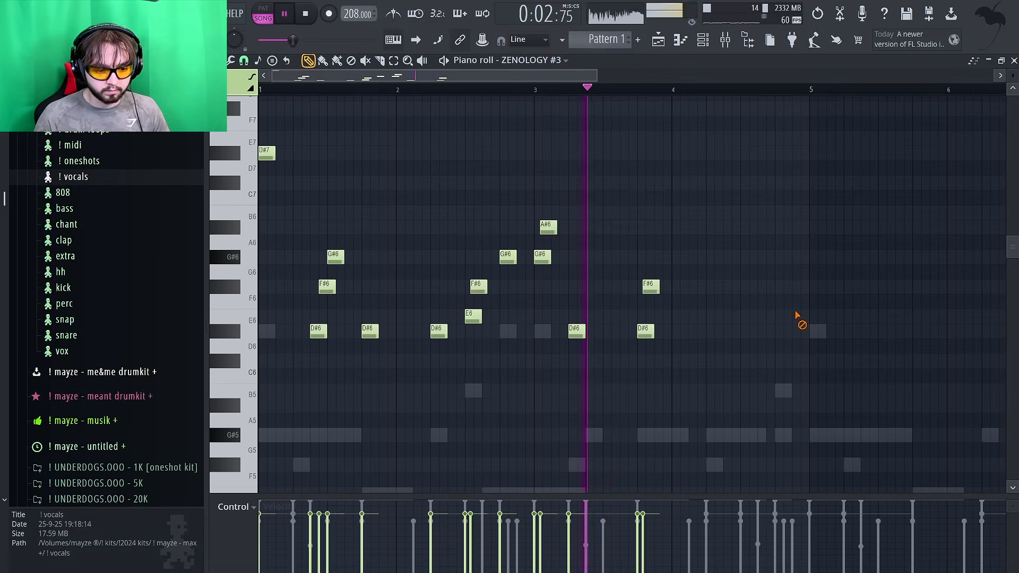
Fill bar 4 of the ZENOLOGY #3 melody with D#, F# and B notes and copy bars 1 to 4 into bars 5 to 8
left_click(669, 357)
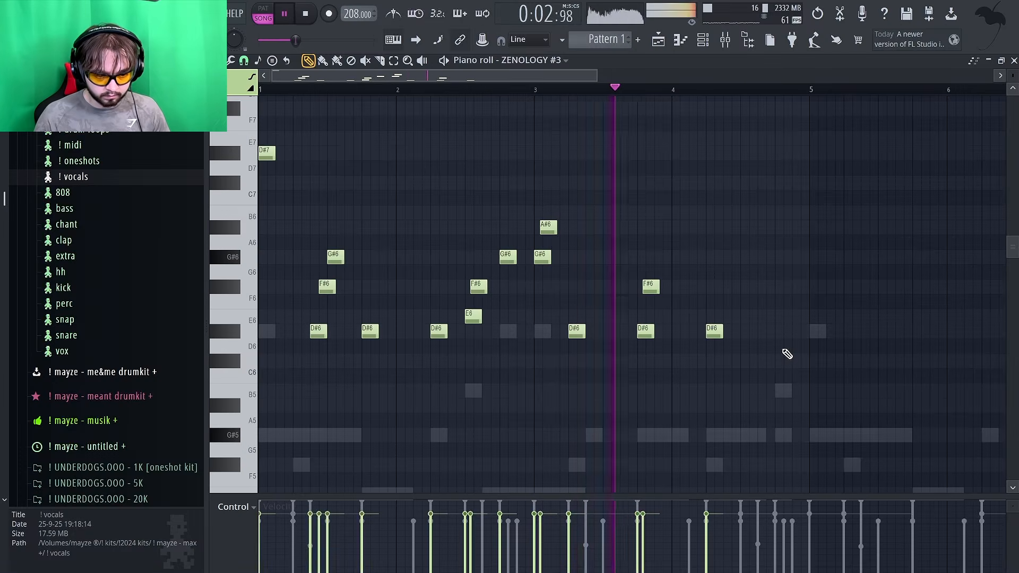
left_click(759, 394)
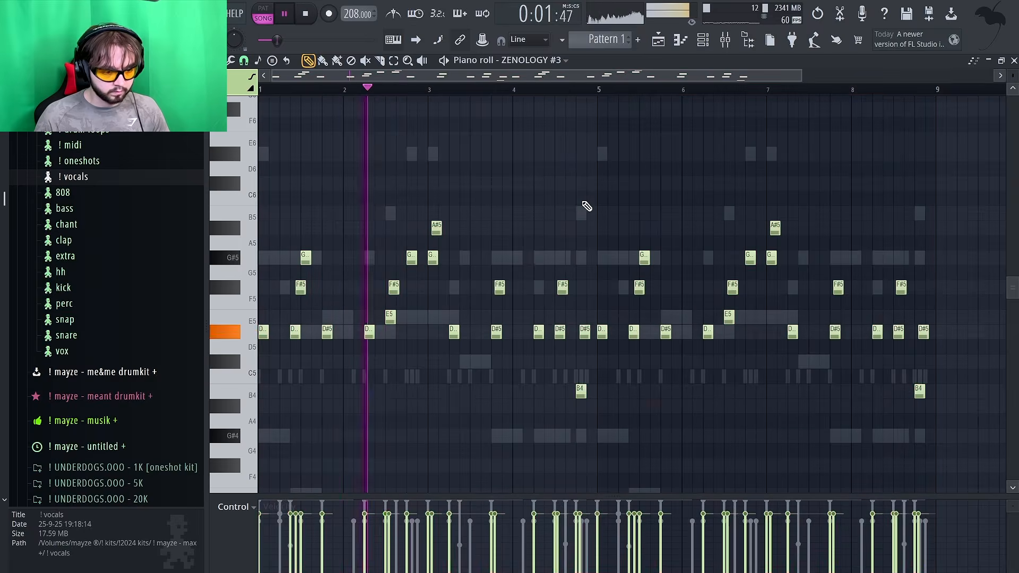
Remove the closing B4 and D# note pairs from the ends of bars 4 and 8 in the ZENOLOGY #3 melody
key("ctrl+a")
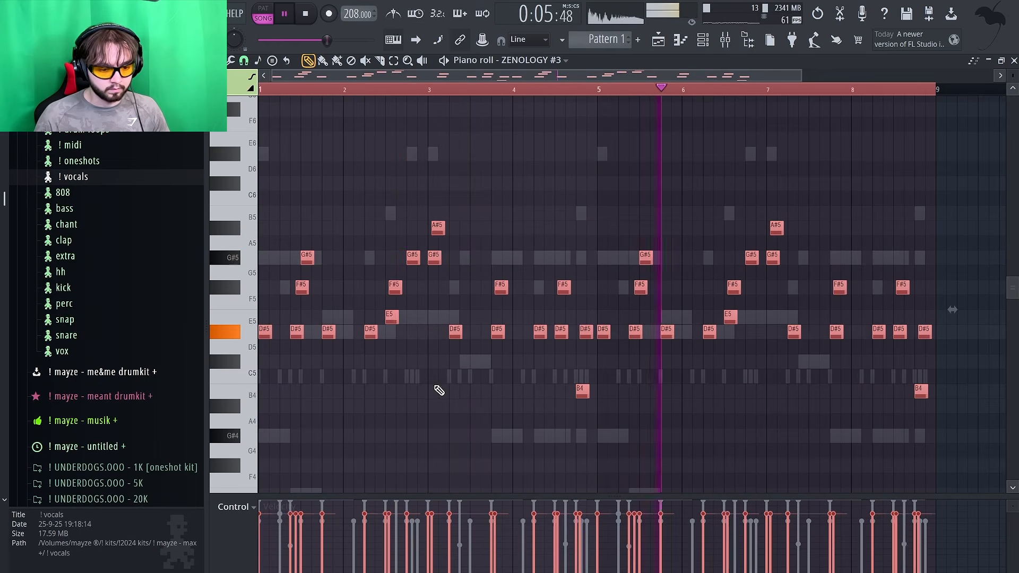
key("ctrl+d")
left_click_drag(924, 333, 924, 364)
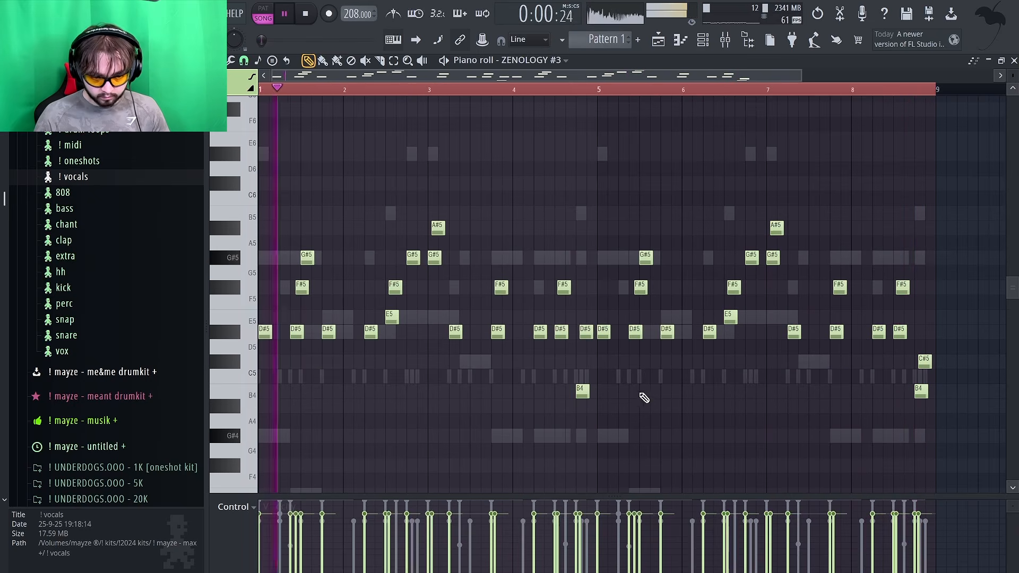
right_click(587, 332)
right_click(582, 391)
right_click(924, 362)
right_click(921, 391)
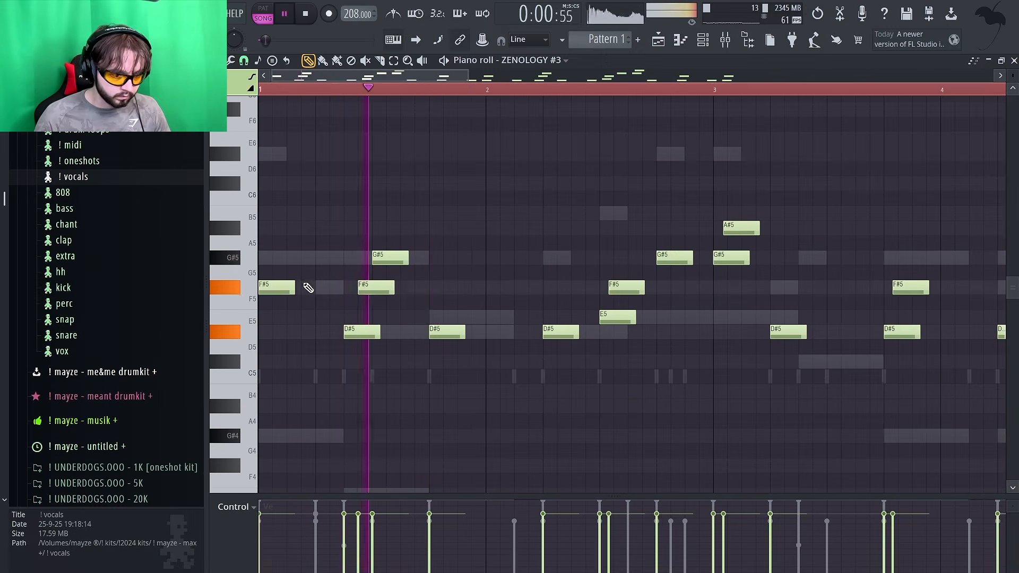
Replace the D#5 opening bar 5 of the ZENOLOGY #3 melody with F#5 and raise bars 5 to 8 one octave
scroll(307, 288, "down", 5)
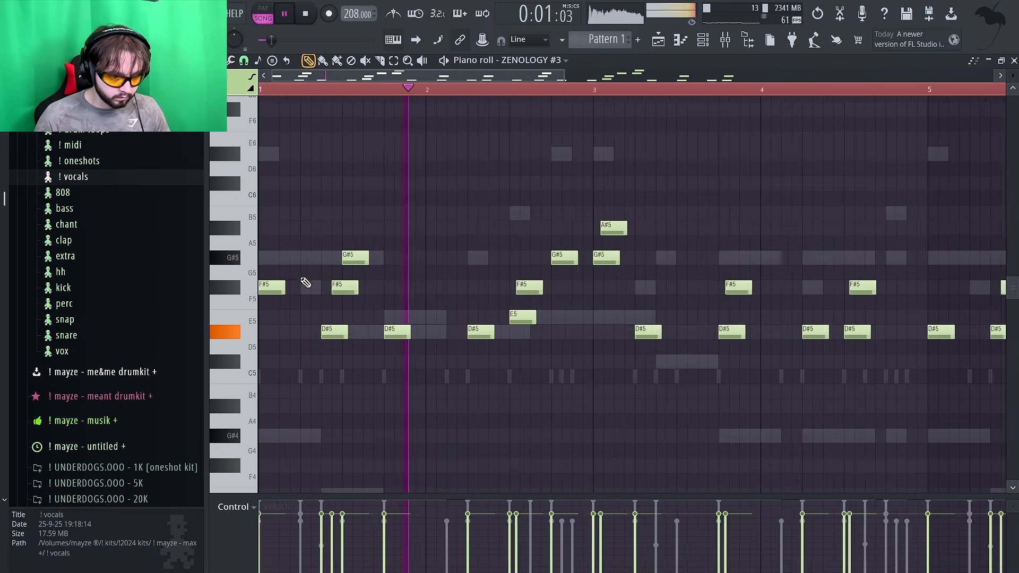
right_click(664, 332)
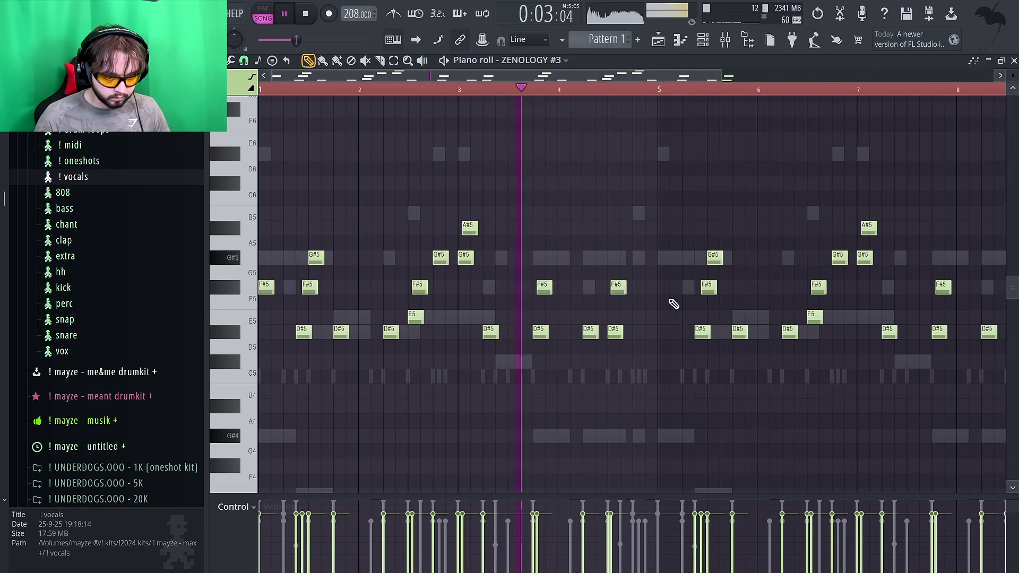
left_click(661, 287)
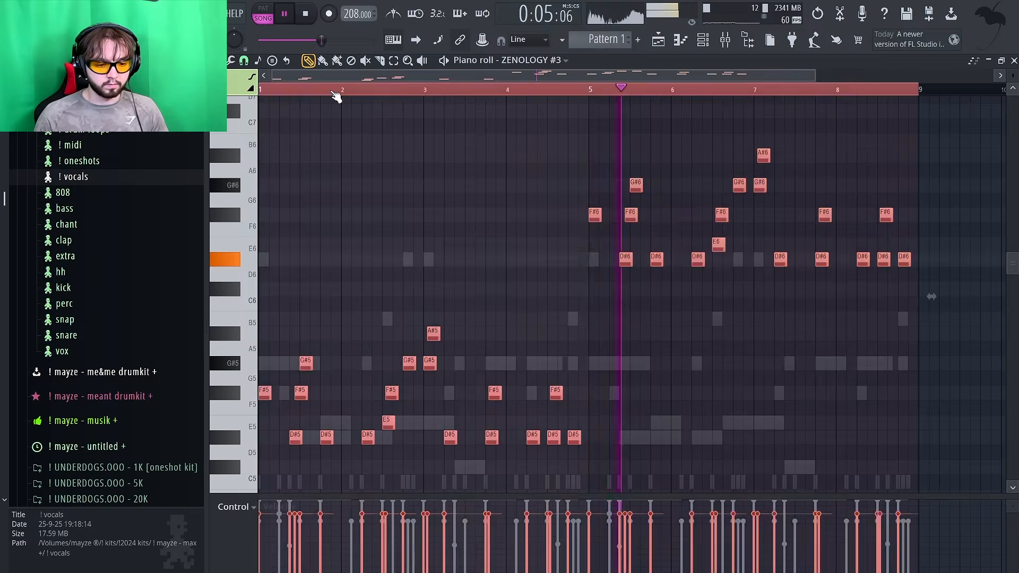
Close the melody editor and route the ZENOLOGY #3 channel to mixer track 3
left_click(1014, 61)
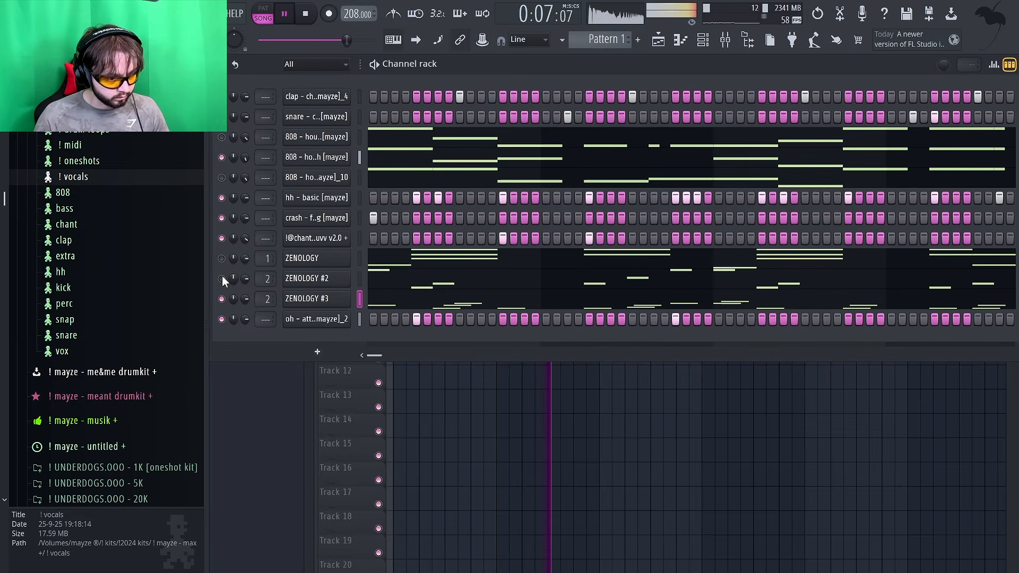
key("ctrl+l")
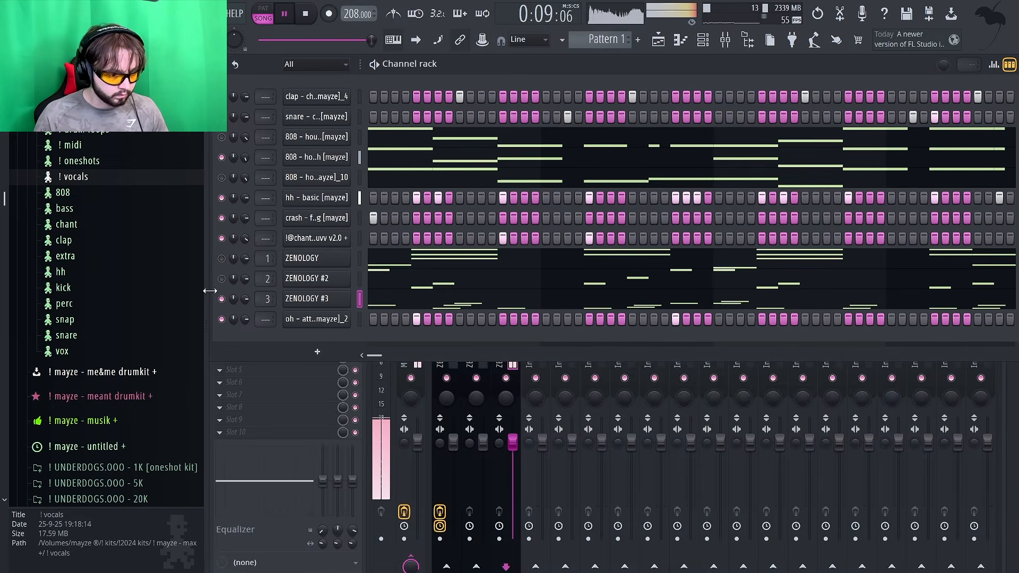
Enter a ZENOLOGY #2 phrase of D#6, G#5, A#5, G#5, B5 and C#6 and copy it to start at bar 3
left_click(484, 404)
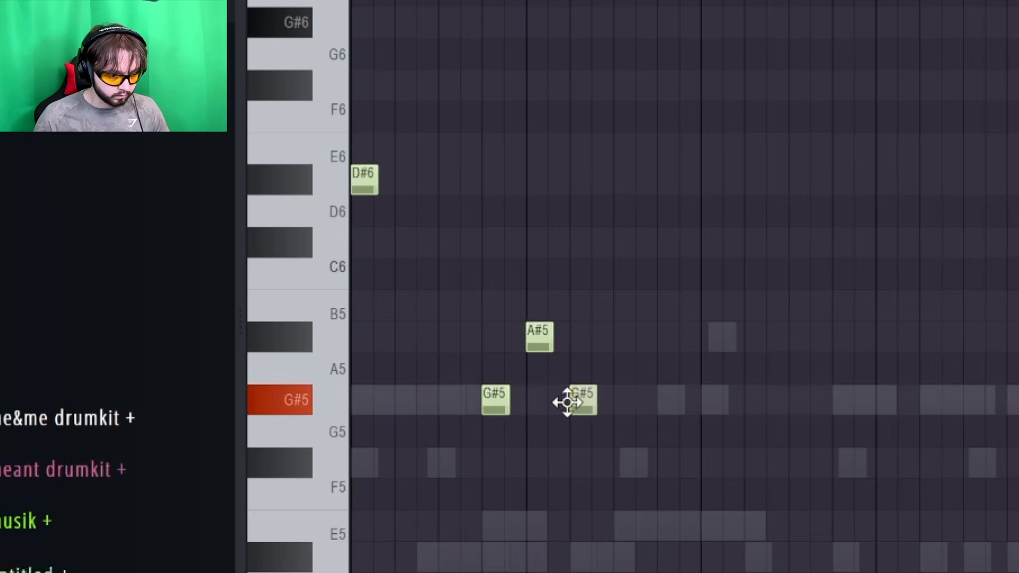
left_click(660, 248)
key("space")
key("ctrl+a")
left_click_drag(501, 402, 670, 415)
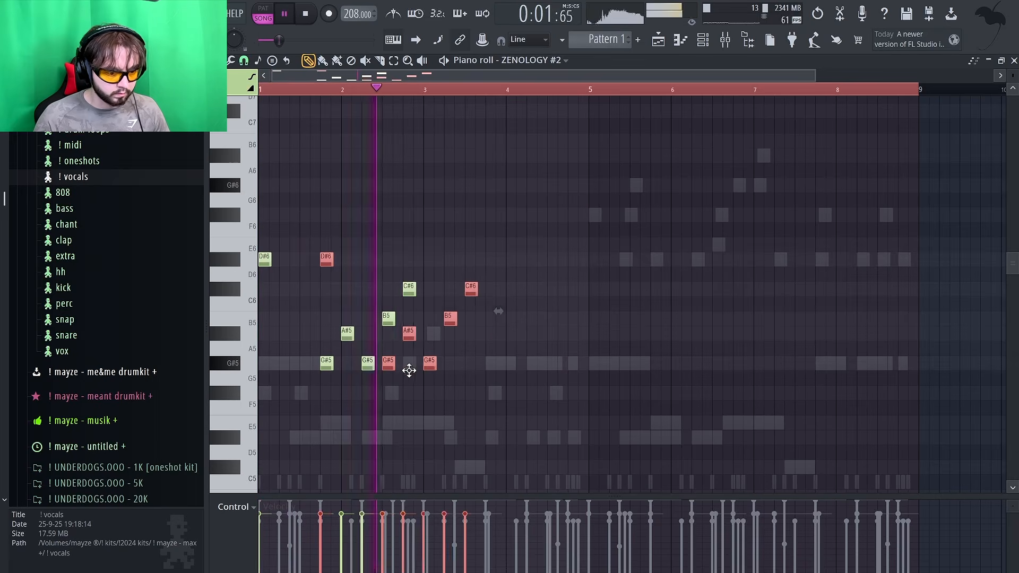
left_click_drag(409, 370, 489, 360)
Copy bars 1 to 4 of the ZENOLOGY #2 melody into bars 5 to 8 and lower all its notes one octave
key("ctrl+a")
key("ctrl+b")
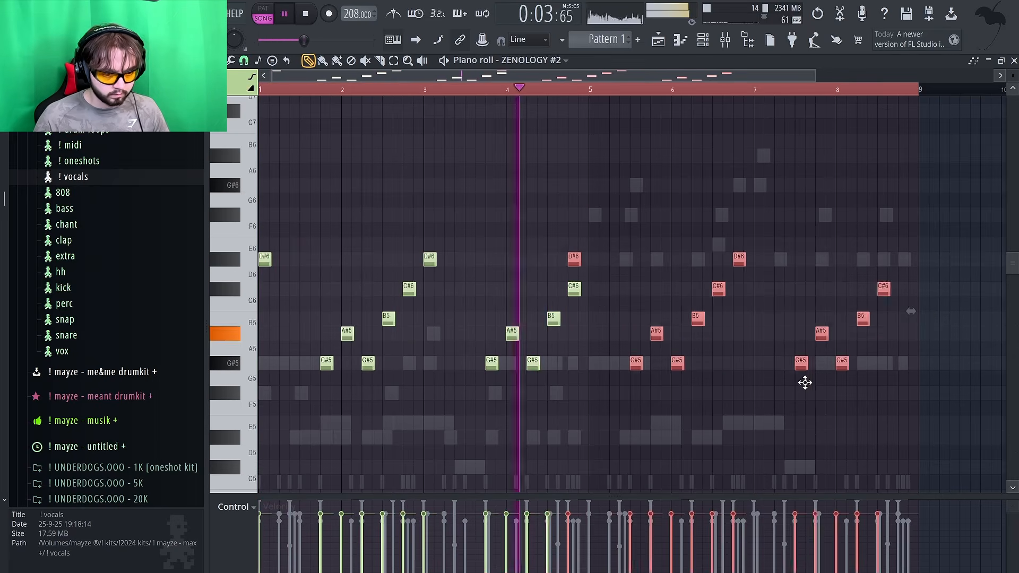
mouse_move(805, 383)
left_mouse_down()
mouse_move(833, 382)
mouse_move(822, 380)
left_mouse_up()
left_click(589, 391, "ctrl")
key("ctrl+a")
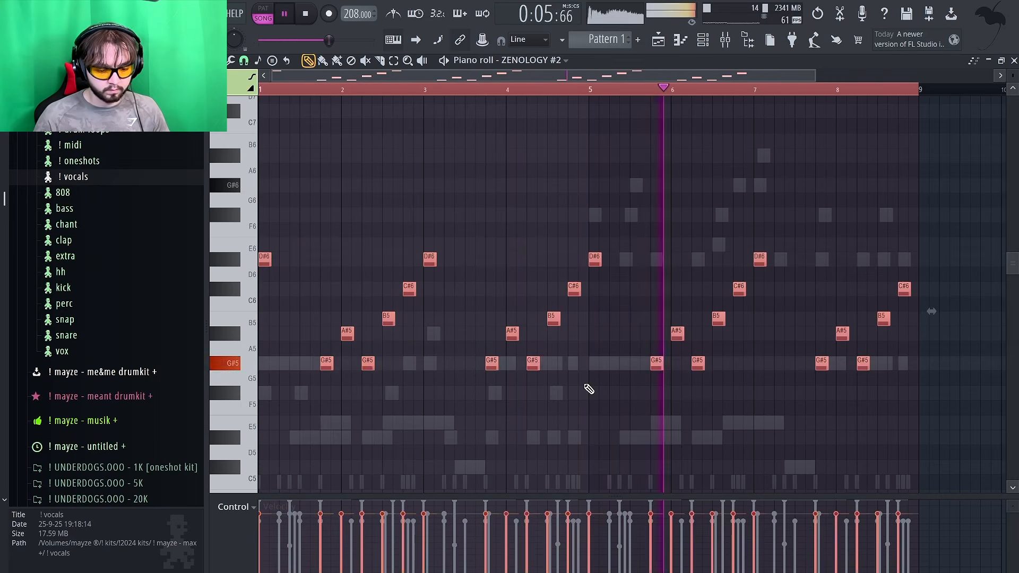
key("ctrl+Down")
scroll(588, 390, "down", 5)
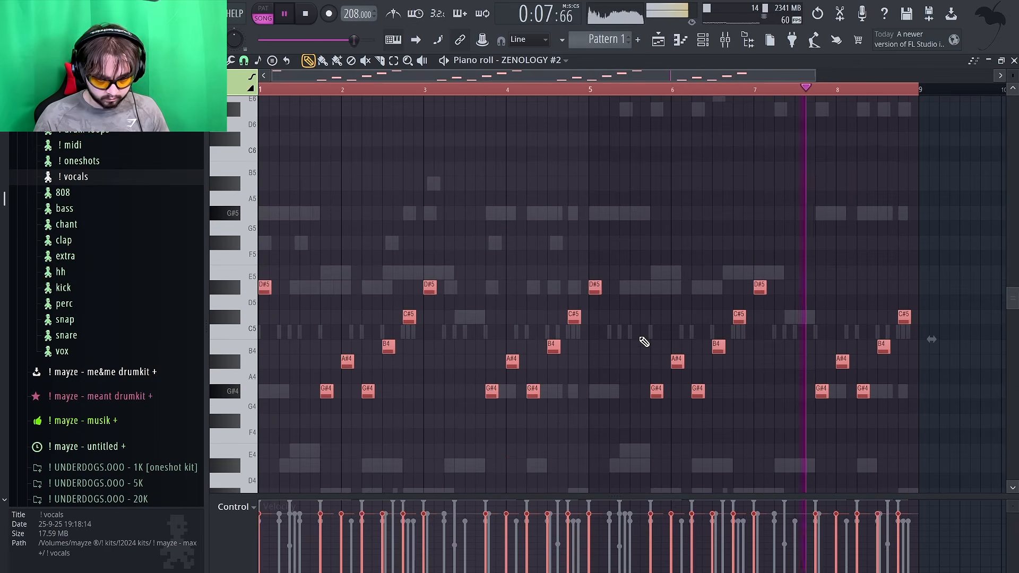
Find the Damn Vox_2 sample in the vox sounds and add it as a new channel
scroll(644, 341, "down", 4)
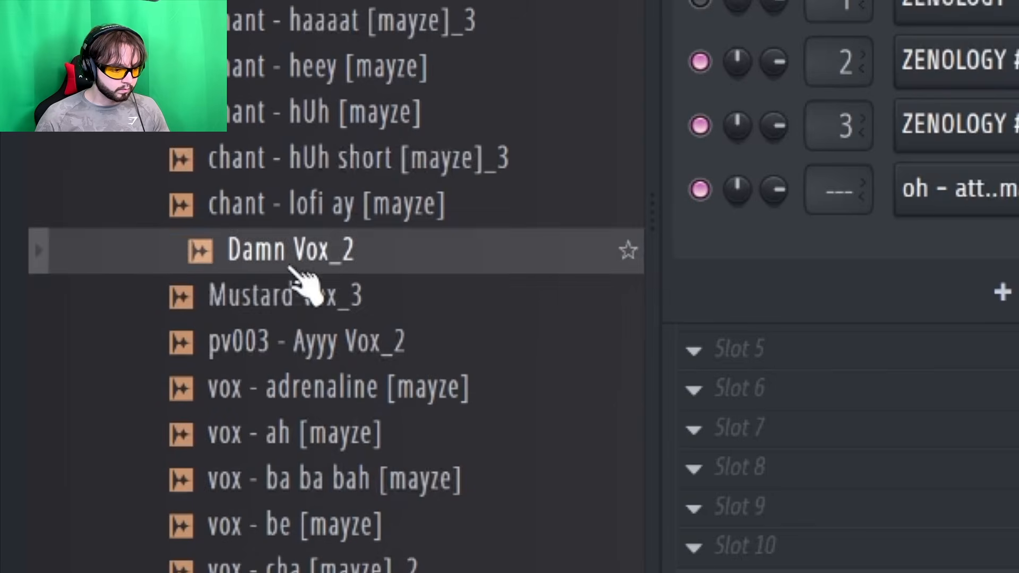
left_click_drag(291, 300, 823, 279)
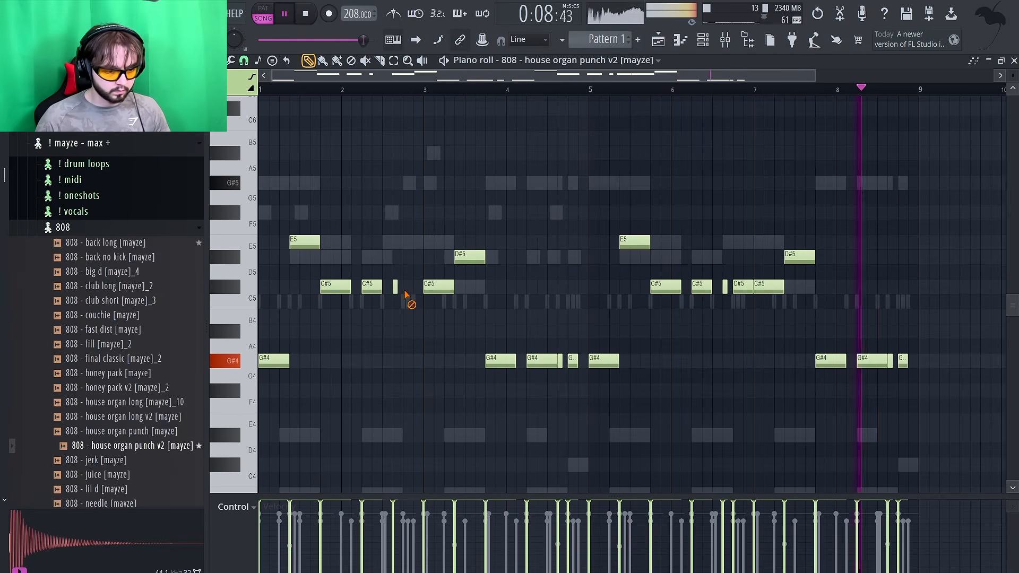
In the 808 house organ punch v2 part, lengthen the short C#5 notes to reach bars 3 and 7, deleting the extra C#5 before bar 7
left_click_drag(397, 290, 428, 305)
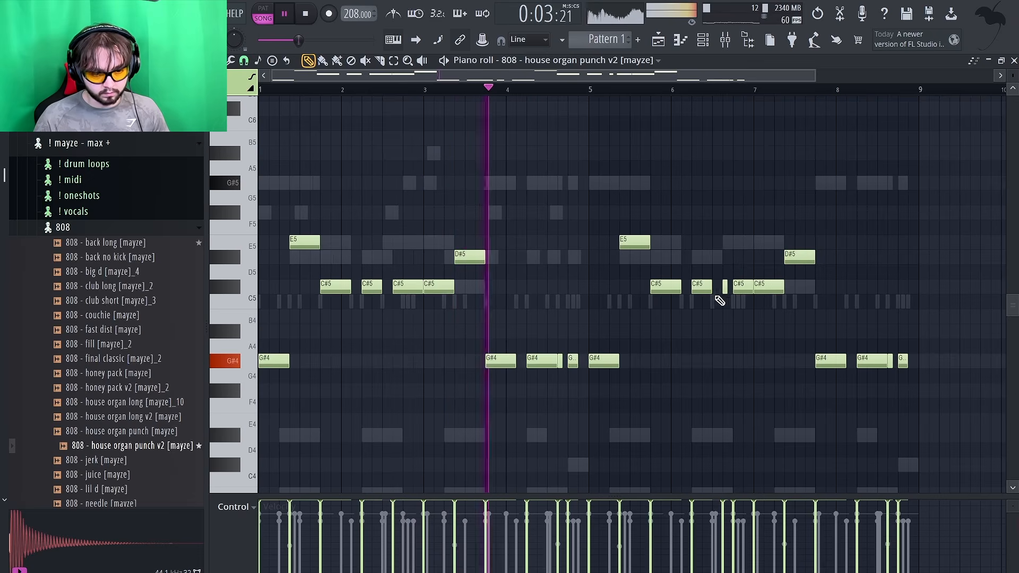
right_click(741, 290)
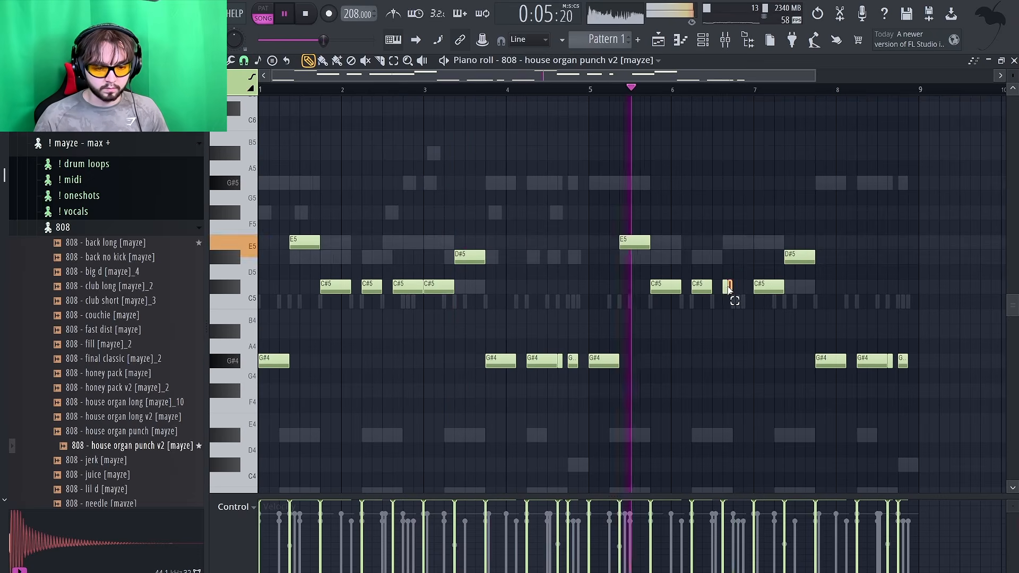
left_click_drag(726, 289, 752, 289)
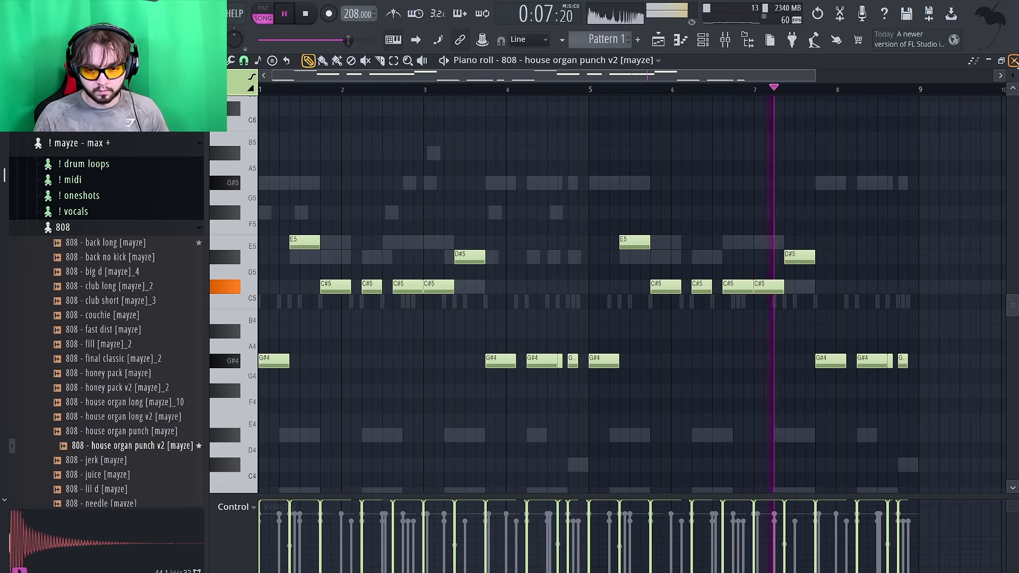
Duplicate the C#5 hit near the end of bar 8 in the clap - cheerio [mayze]_4 #2 part
key("F6")
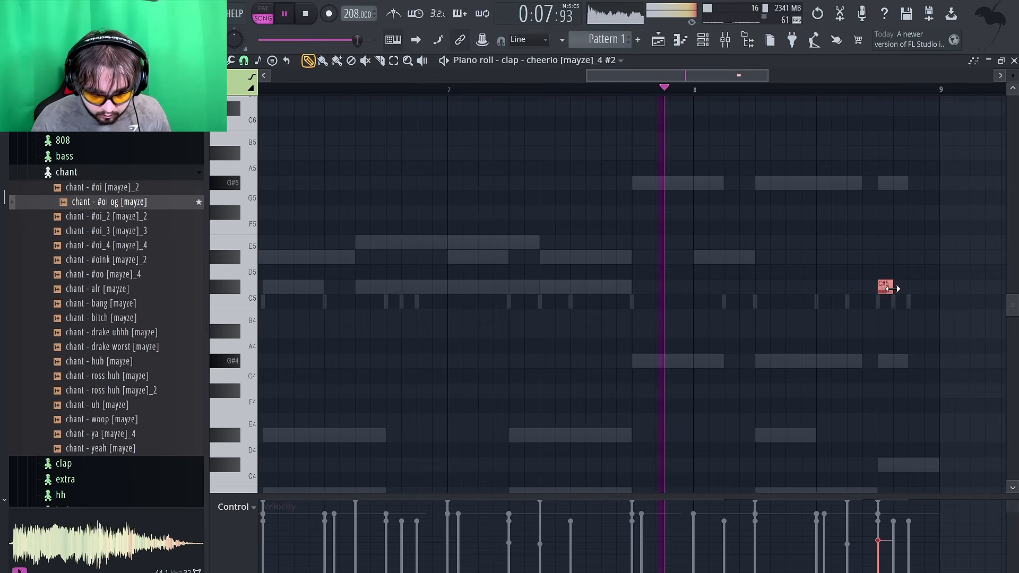
key("ctrl+b")
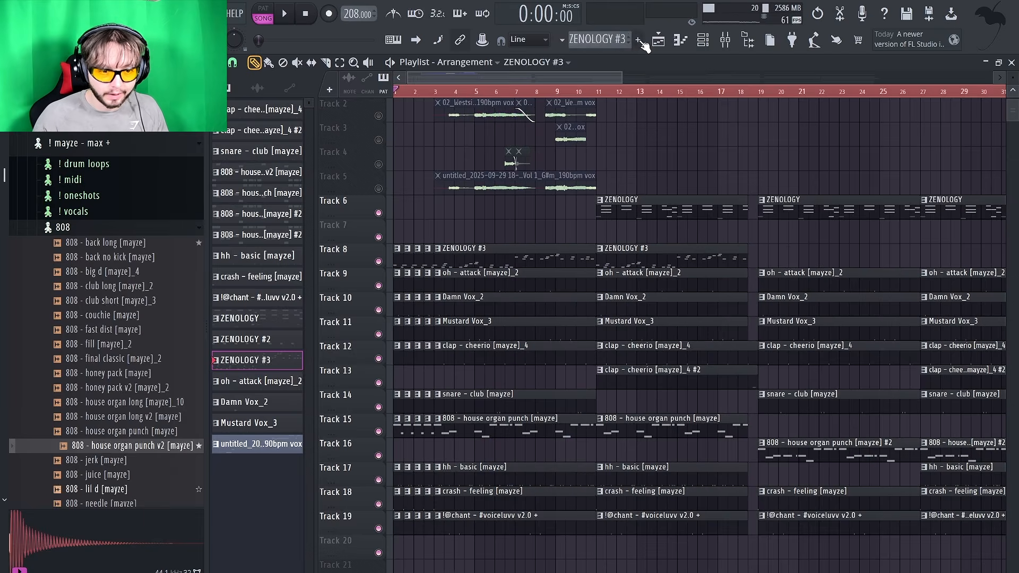
Create a new Pattern 18 and place it twice in a row on Track 20, starting at bars 3 and 11
key("F4")
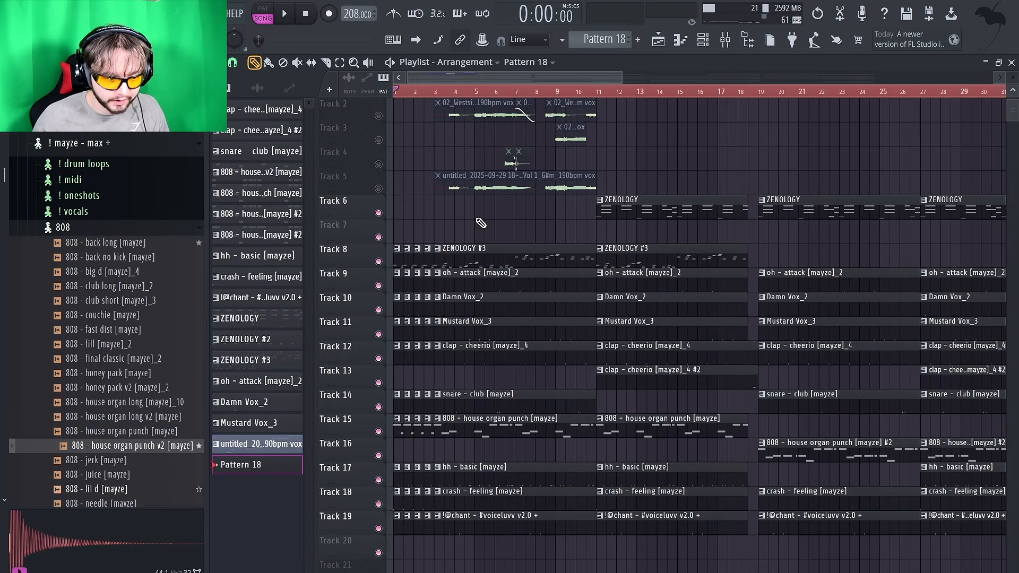
scroll(443, 241, "down", 5)
left_click(444, 433)
left_click_drag(499, 435, 652, 438)
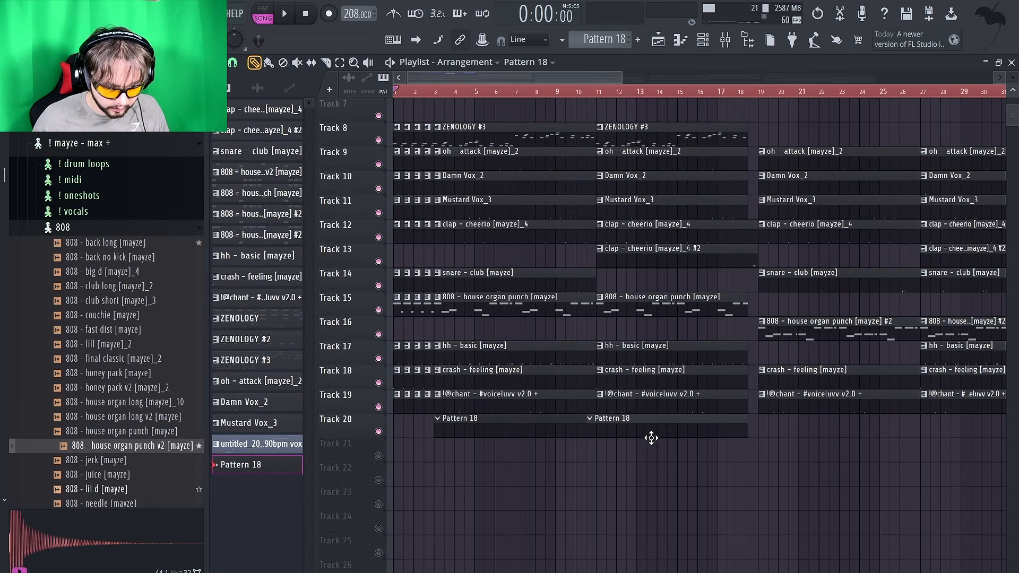
Paste the copied notes into Pattern 18's Xpand!2_x64 part
double_click(499, 429)
left_click_drag(827, 159, 281, 390)
left_click(1013, 61)
double_click(549, 427)
key("ctrl+v")
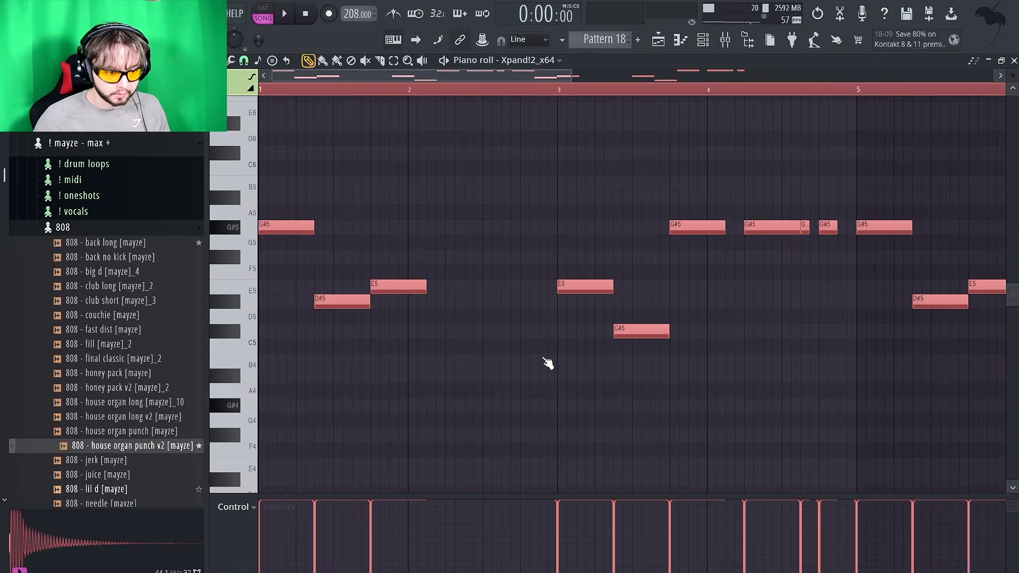
Delete the repeated G#5 notes at the end of bar 4 and apply Quick legato to all the Xpand!2_x64 notes
scroll(547, 364, "down", 3)
right_click(495, 229)
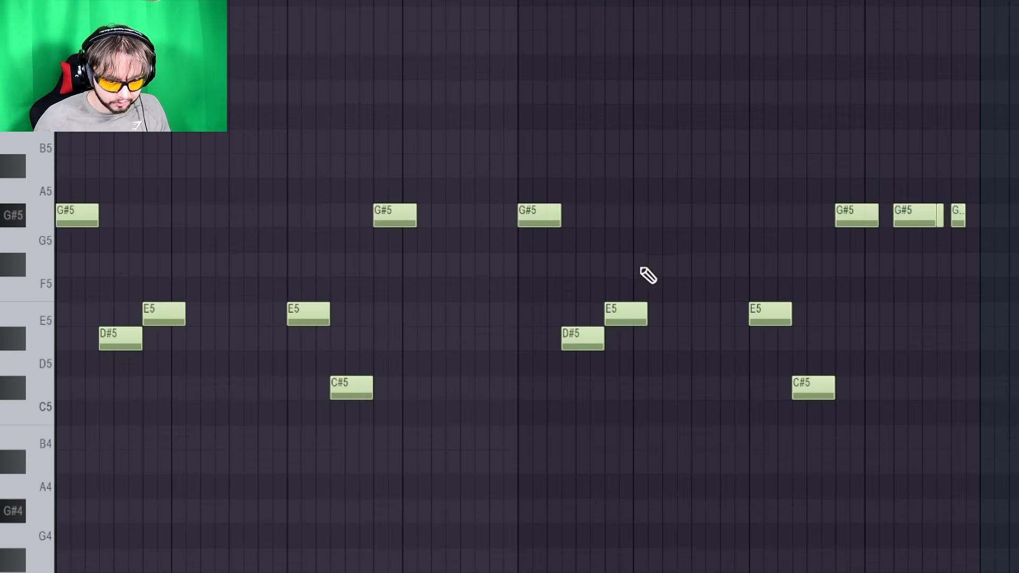
key("ctrl+a")
key("ctrl+l")
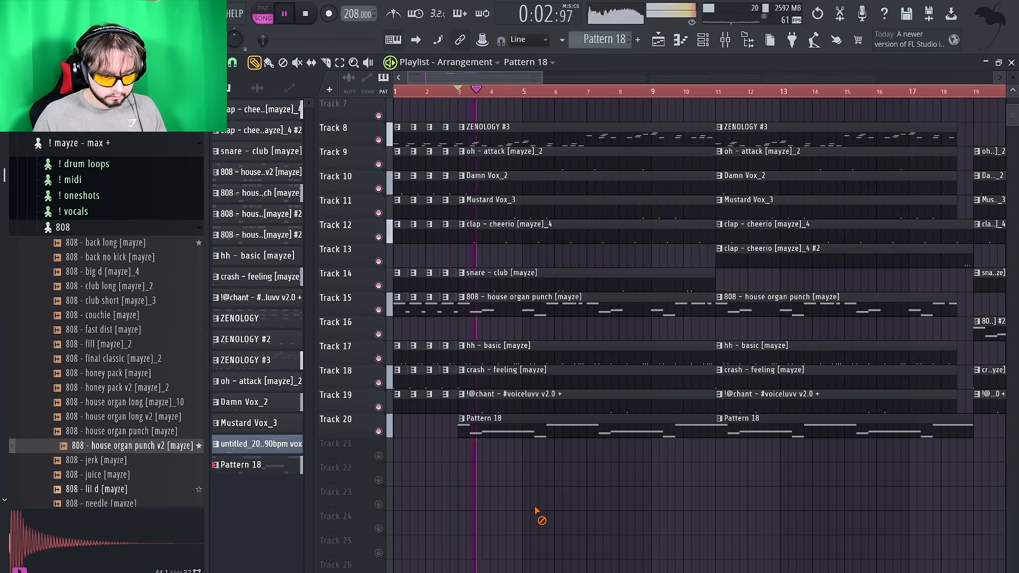
Open the Xpand!2_x64 channel's instrument and audition its presets, advancing past +58 Lotion and +59 Gated Sweeper
scroll(719, 348, "down", 2)
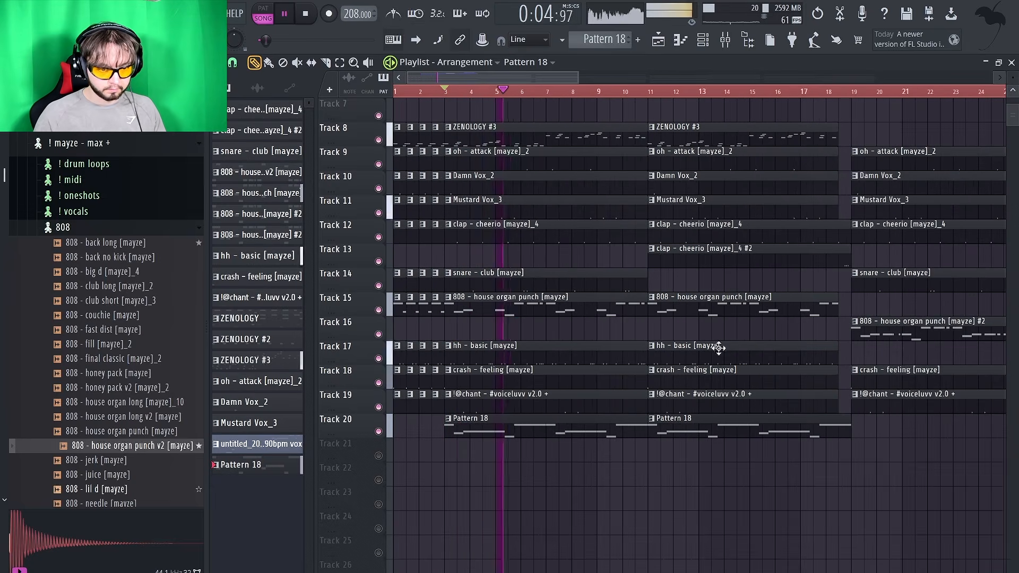
left_click(709, 43)
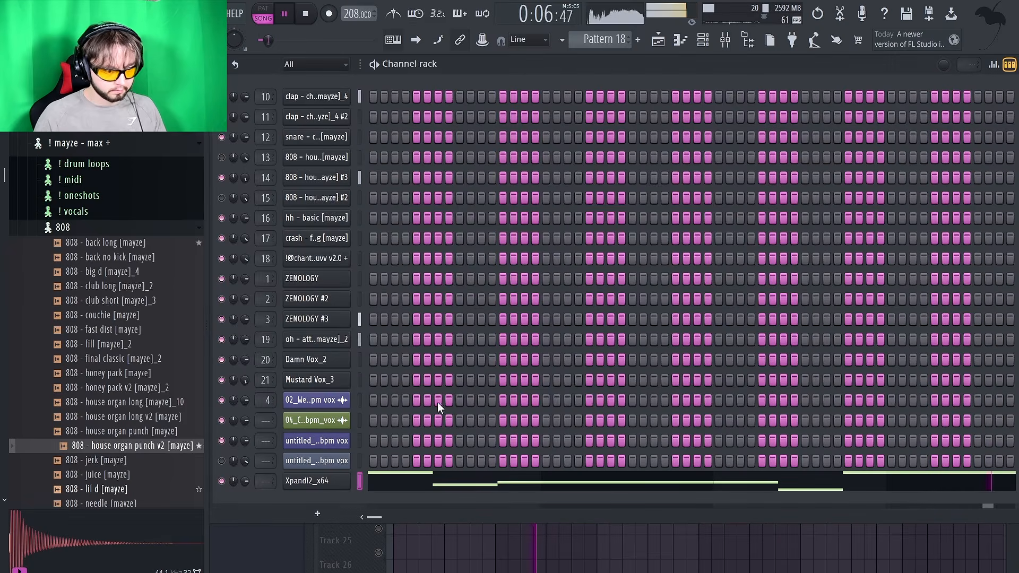
left_click(321, 481)
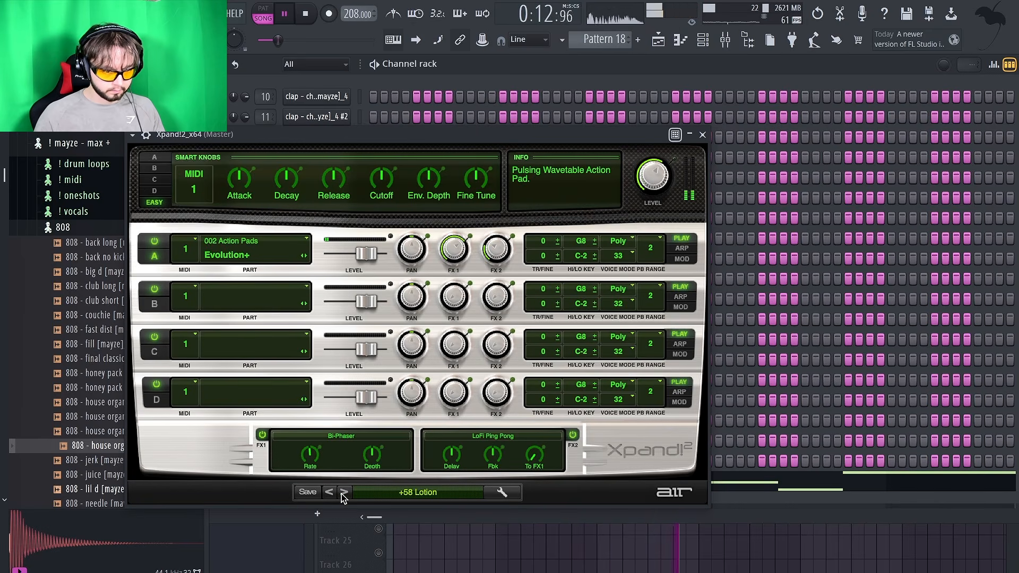
left_click(344, 493)
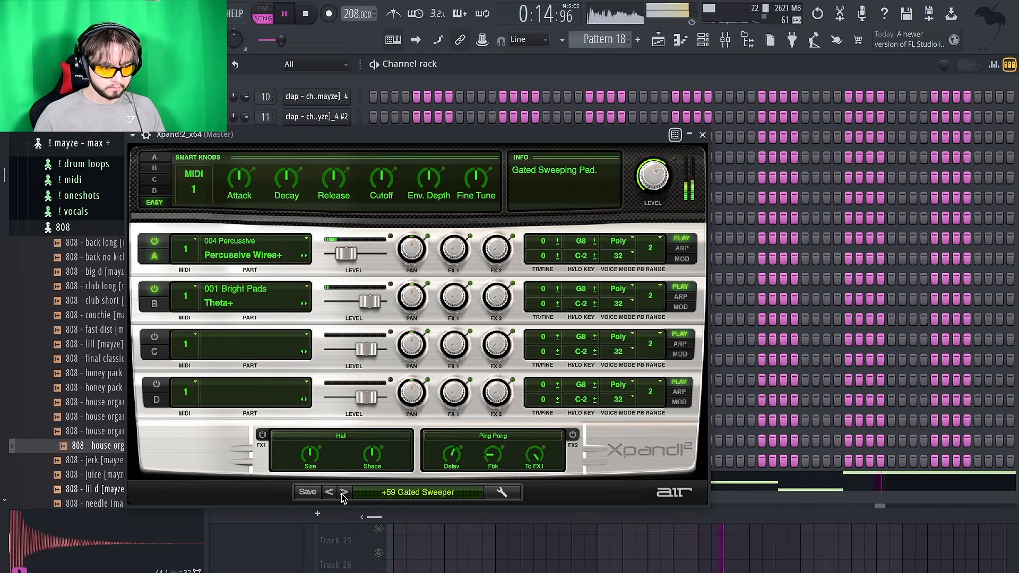
left_click(344, 494)
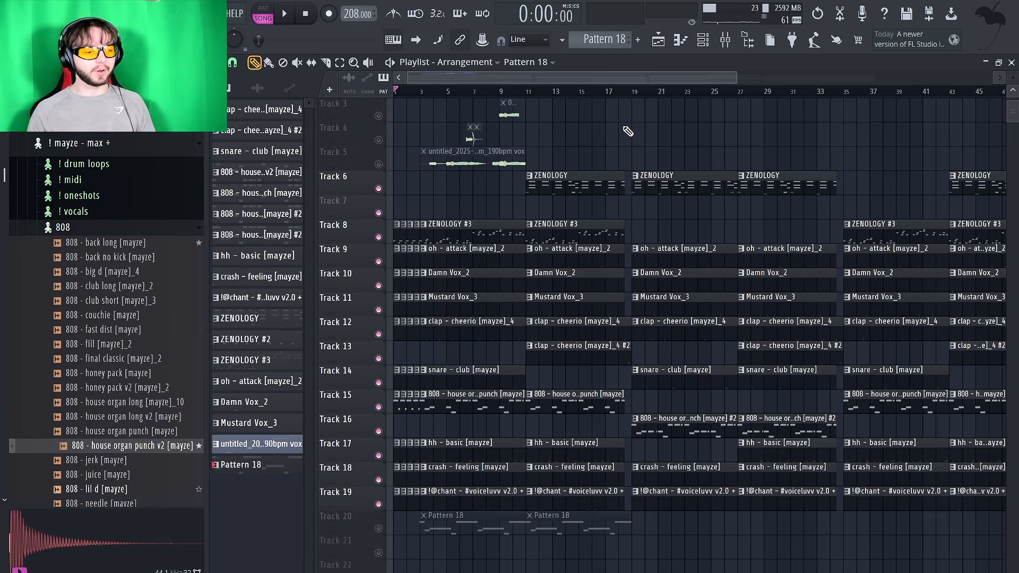
Play the arrangement and export it as an MP3 named "mayze - weekly 208_" in the 9. september folder
key("space")
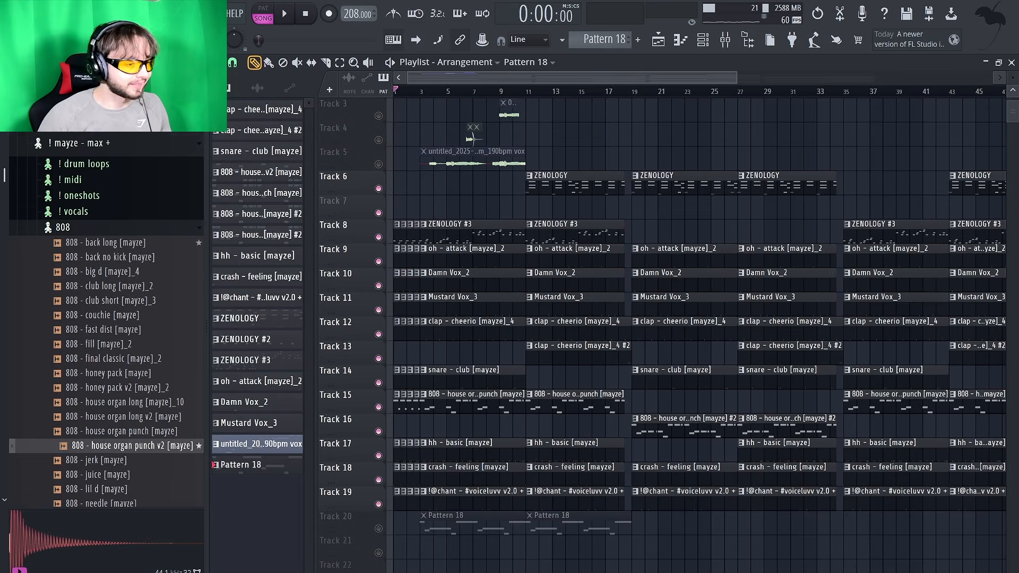
key("shift+super+r")
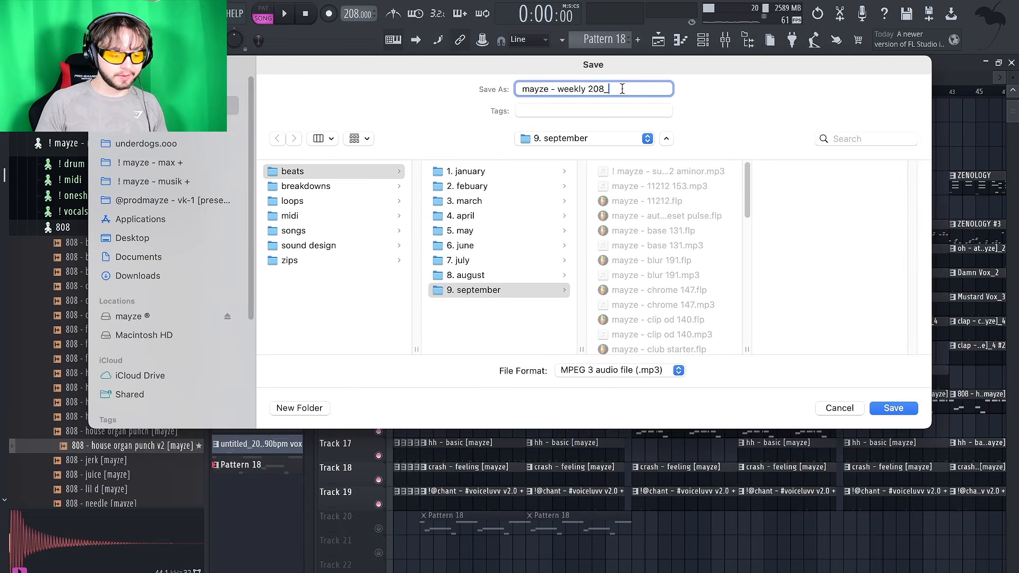
left_click(886, 406)
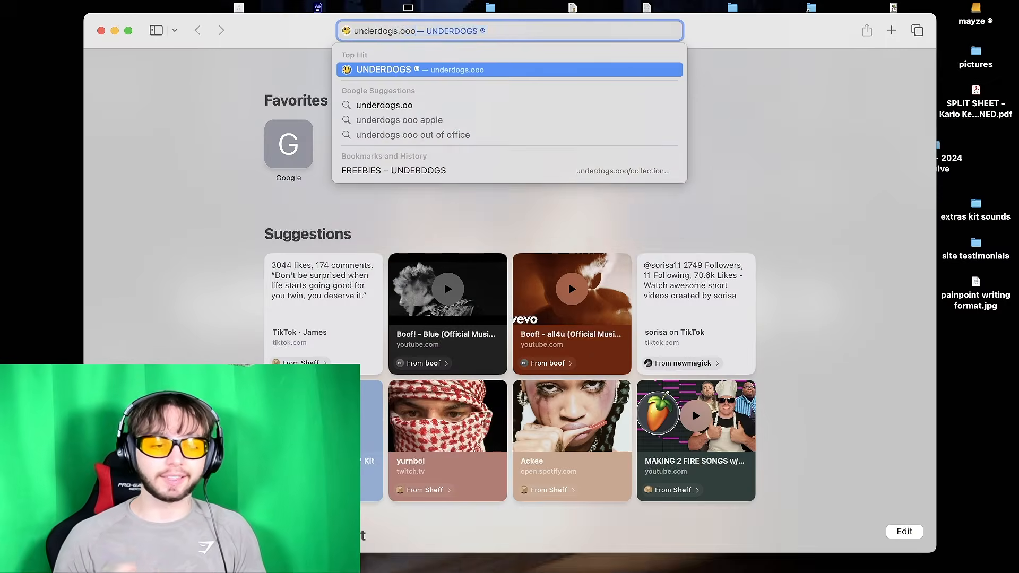
Switch to Safari, load underdogs.ooo and go to its Freebies collection
key("Return")
left_click(209, 76)
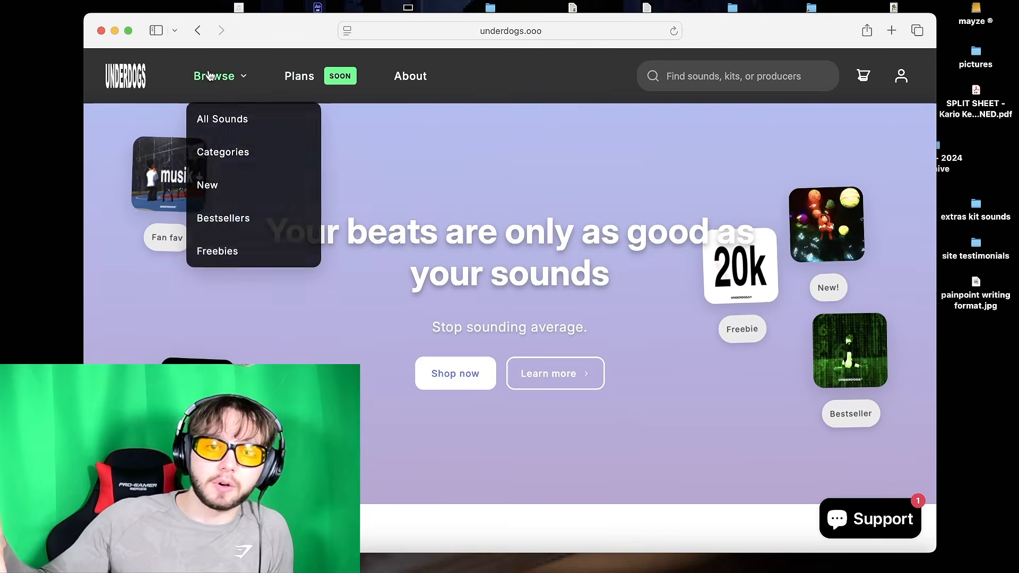
left_click(228, 251)
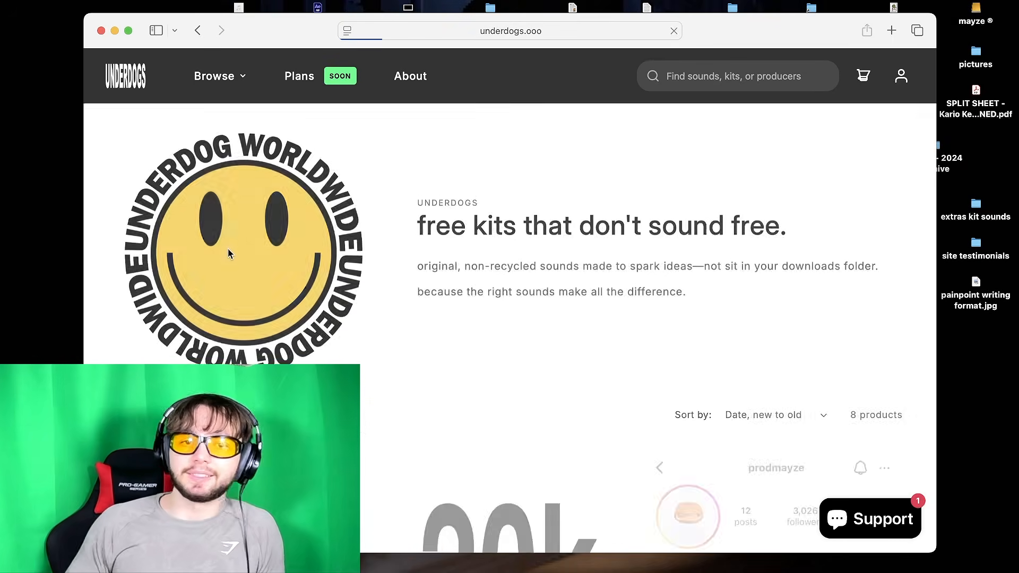
Find the free UNDERDOGS - 20K kit in the collection and add it to the cart
scroll(460, 314, "down", 5)
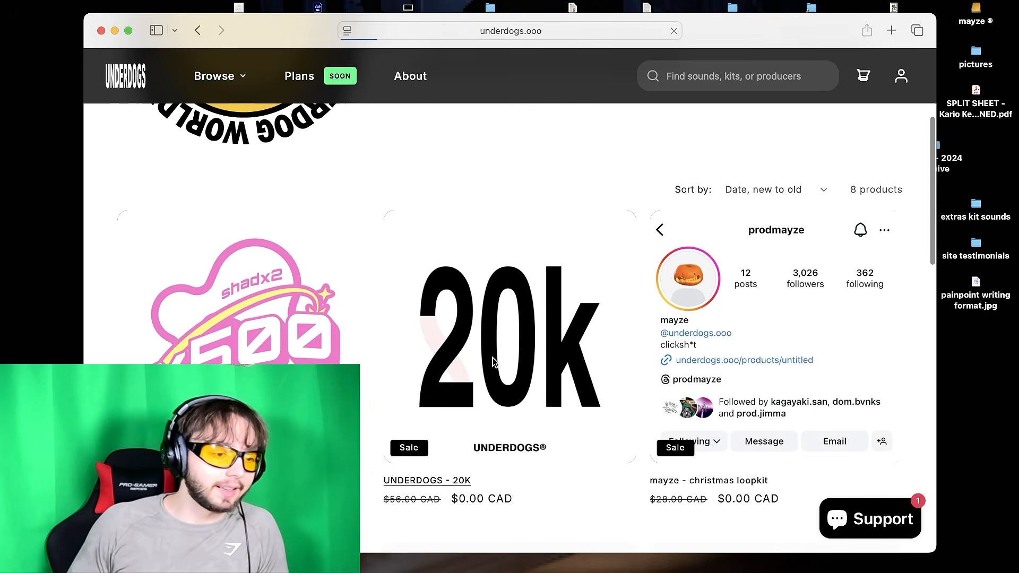
left_click(493, 358)
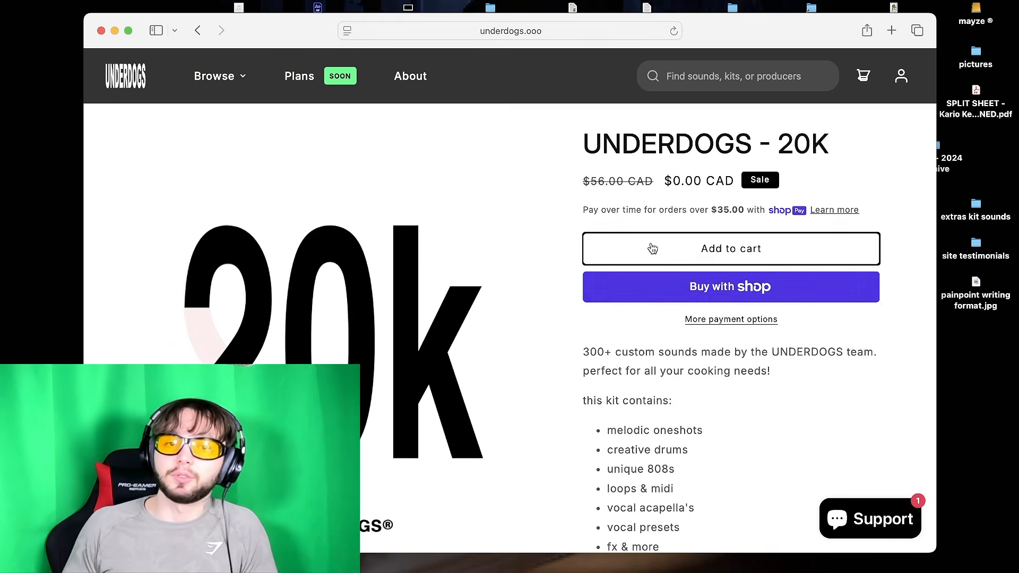
left_click(652, 249)
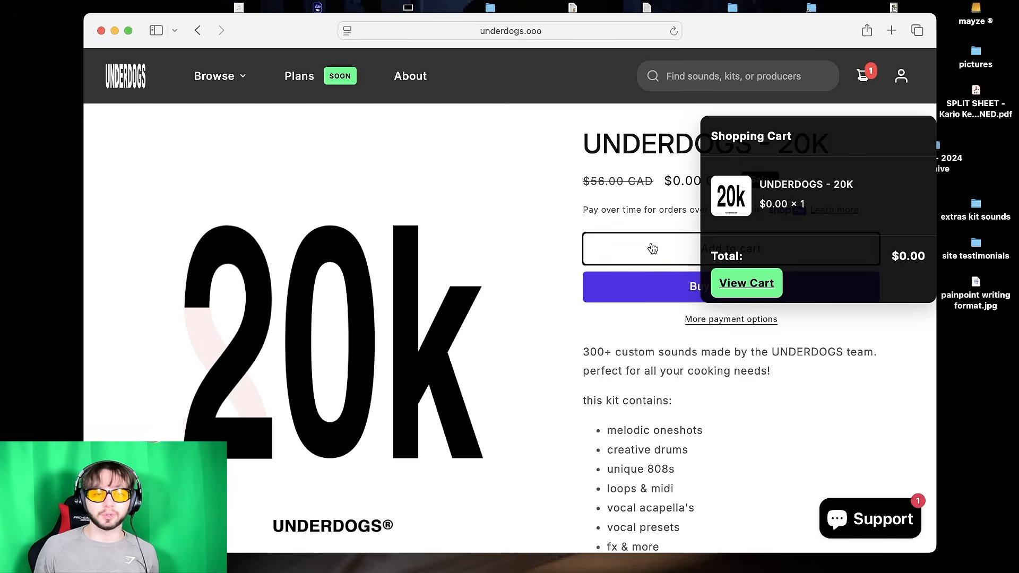